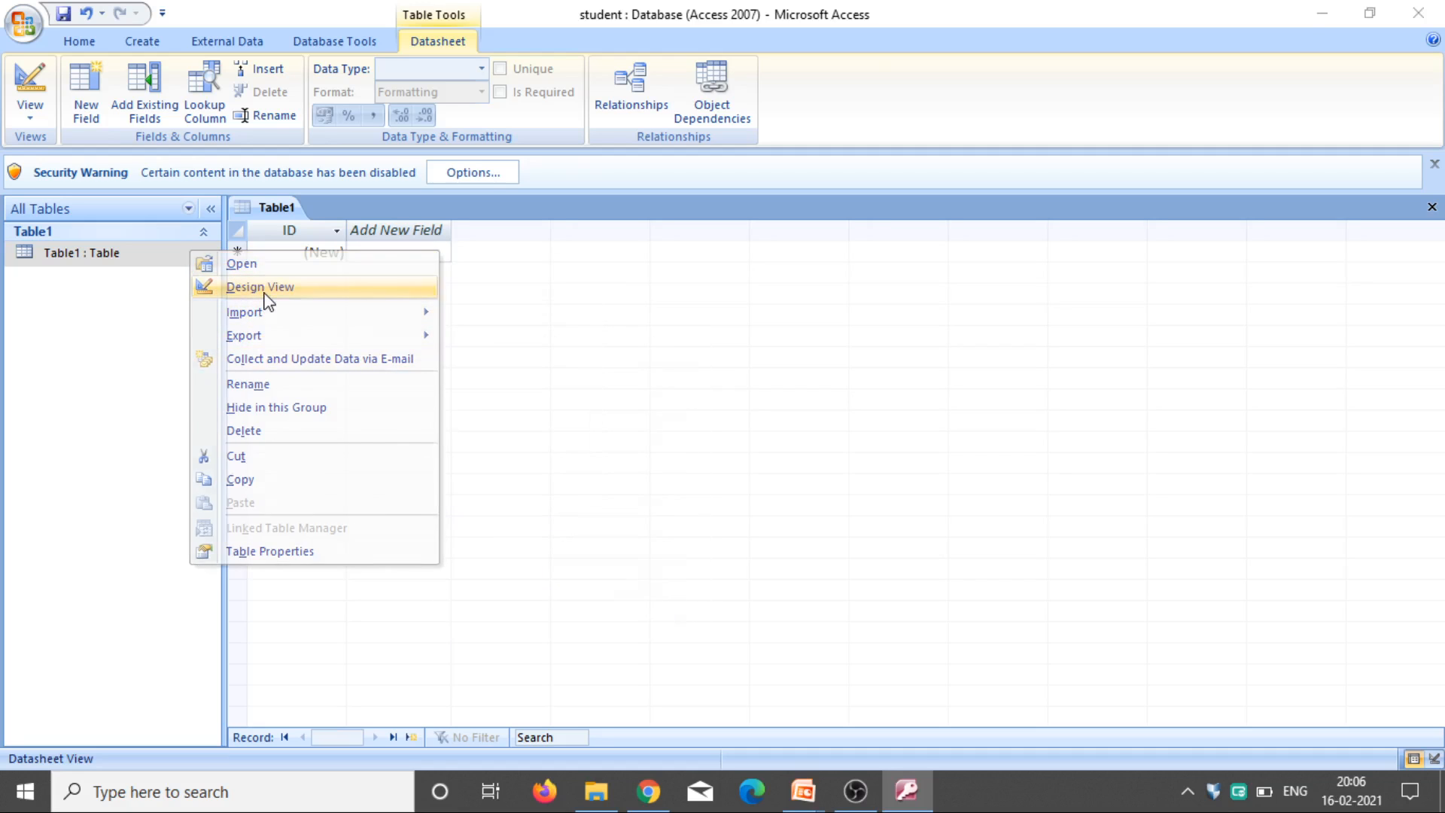
Open Table1 in Design View, saving the table under the name dept.
{"action": "left_click", "coordinate": [265, 290]}
{"action": "type", "text": "dept"}
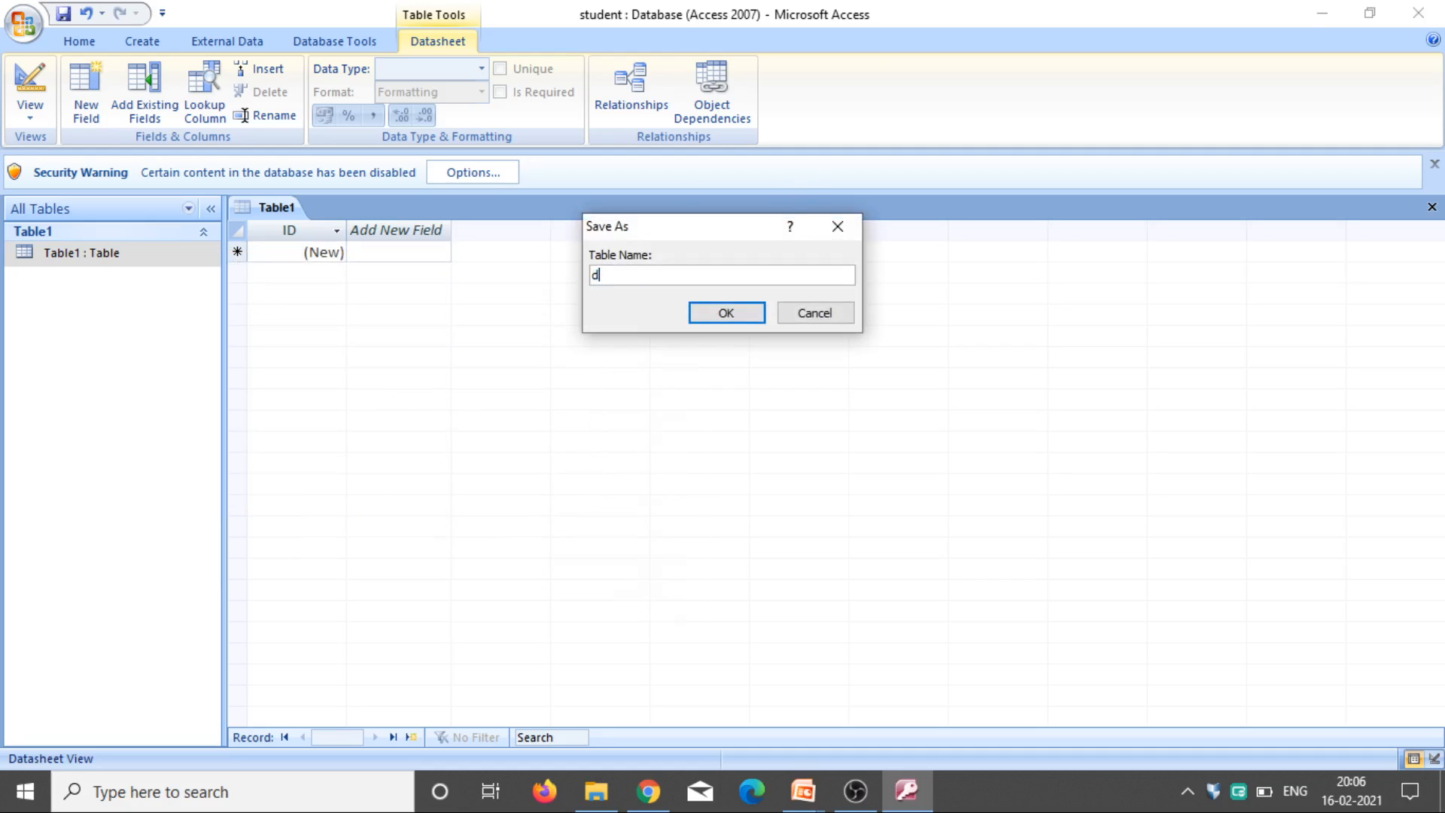
{"action": "left_click", "coordinate": [742, 318]}
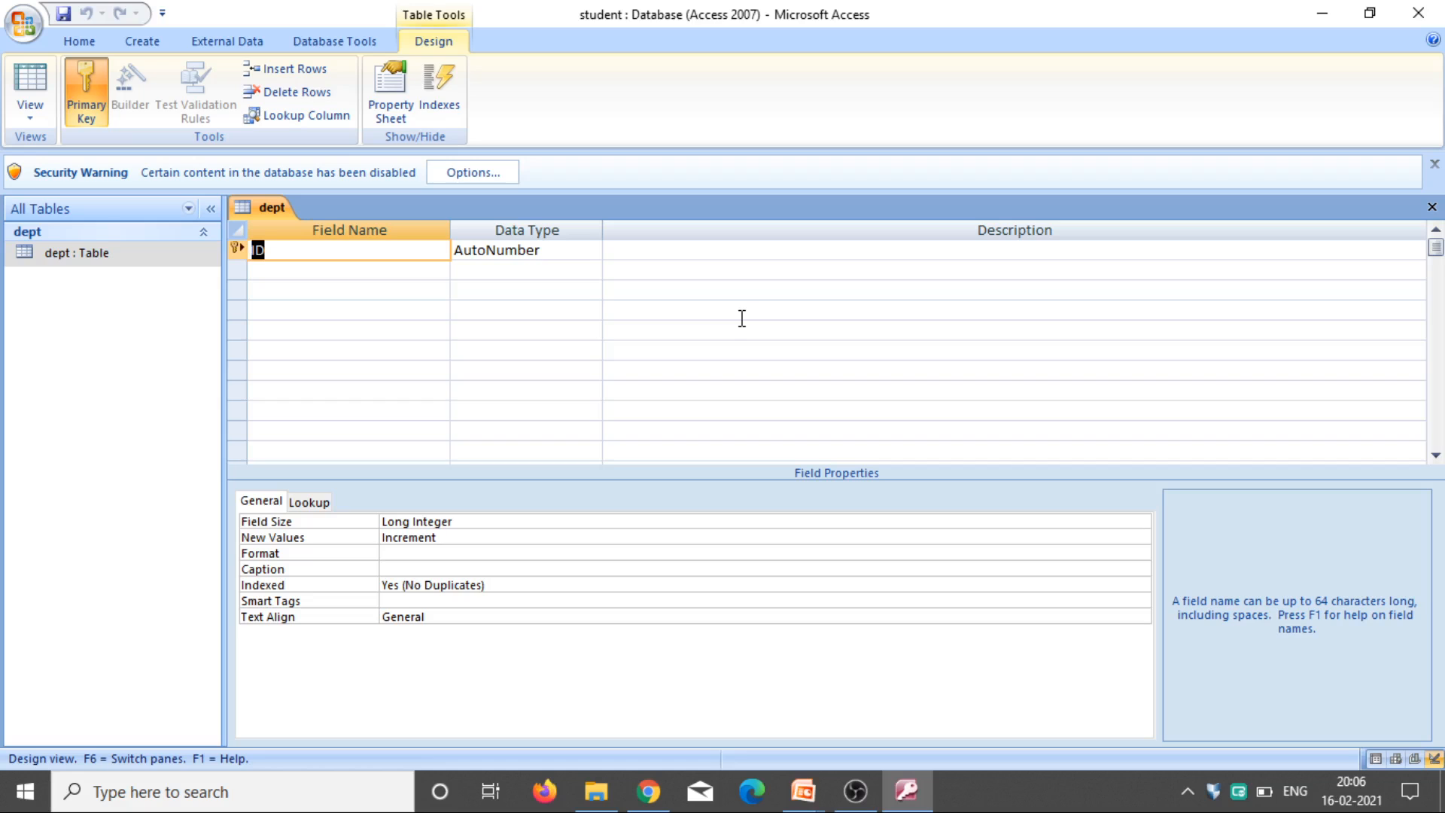
Define the dept fields as dno with AutoNumber type and dname with Text type, and save the table.
{"action": "type", "text": "dno"}
{"action": "key", "text": "Tab"}
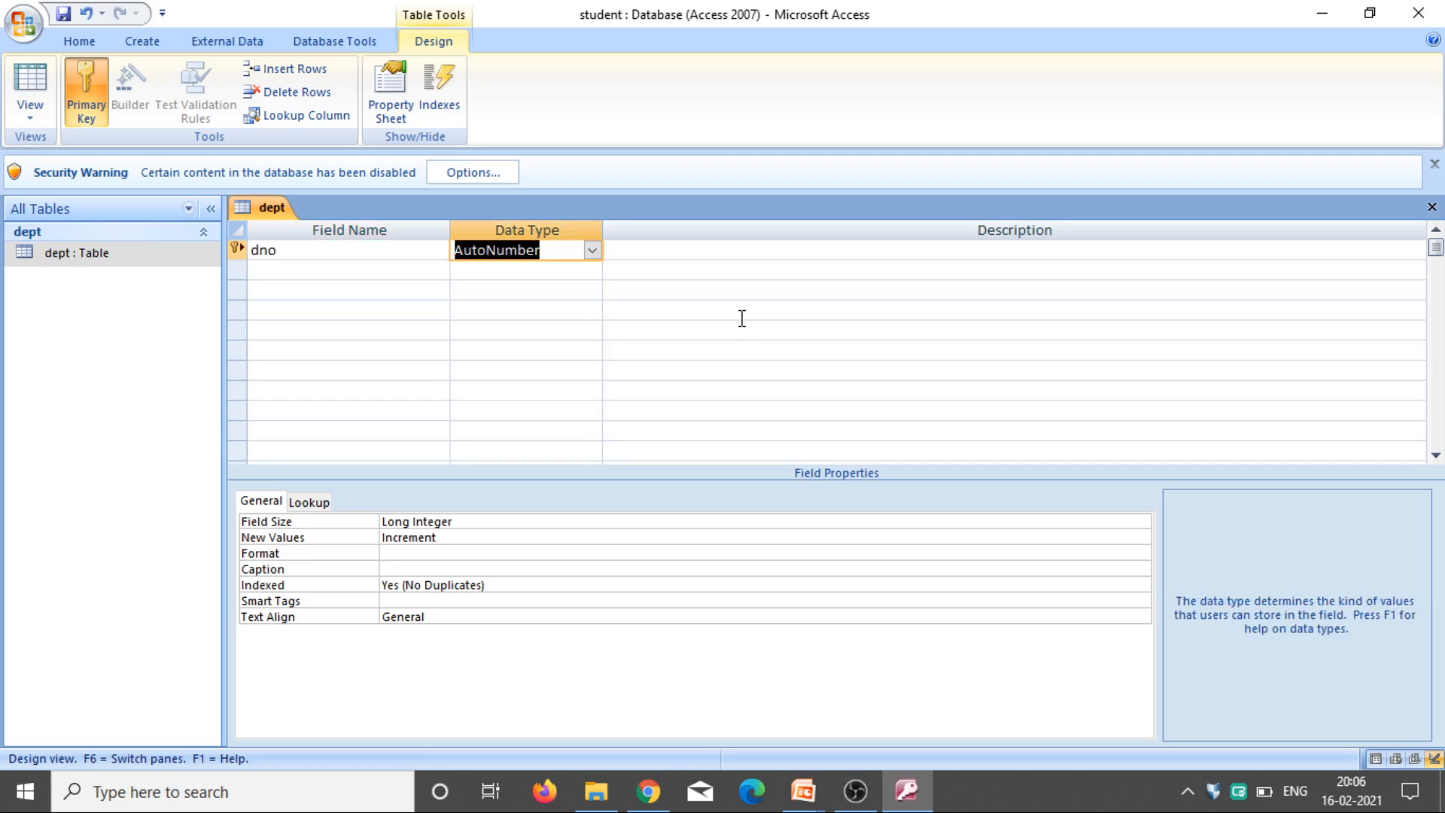
{"action": "key", "text": "Tab"}
{"action": "left_click", "coordinate": [410, 271]}
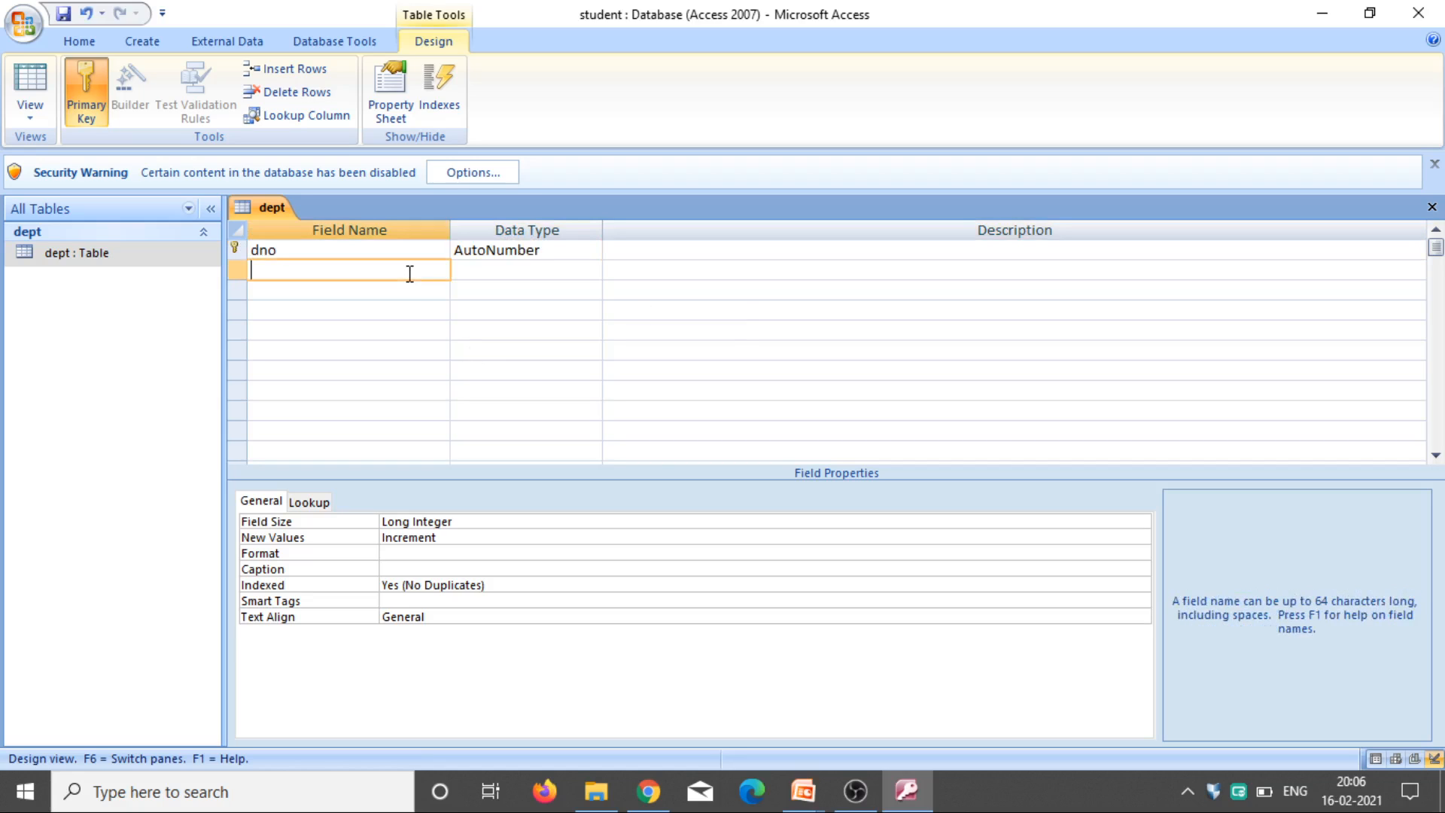
{"action": "type", "text": "dname"}
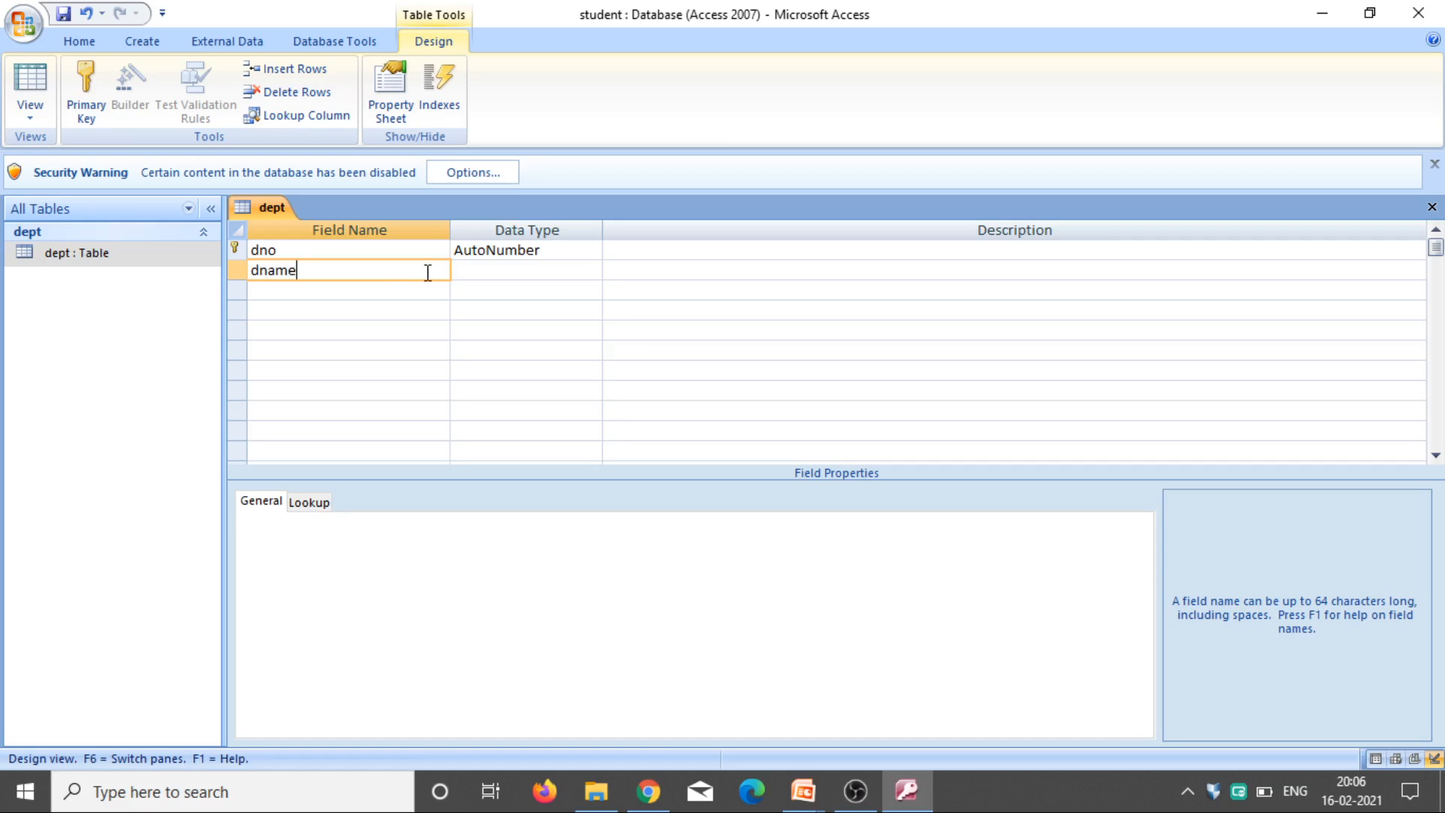
{"action": "key", "text": "Tab"}
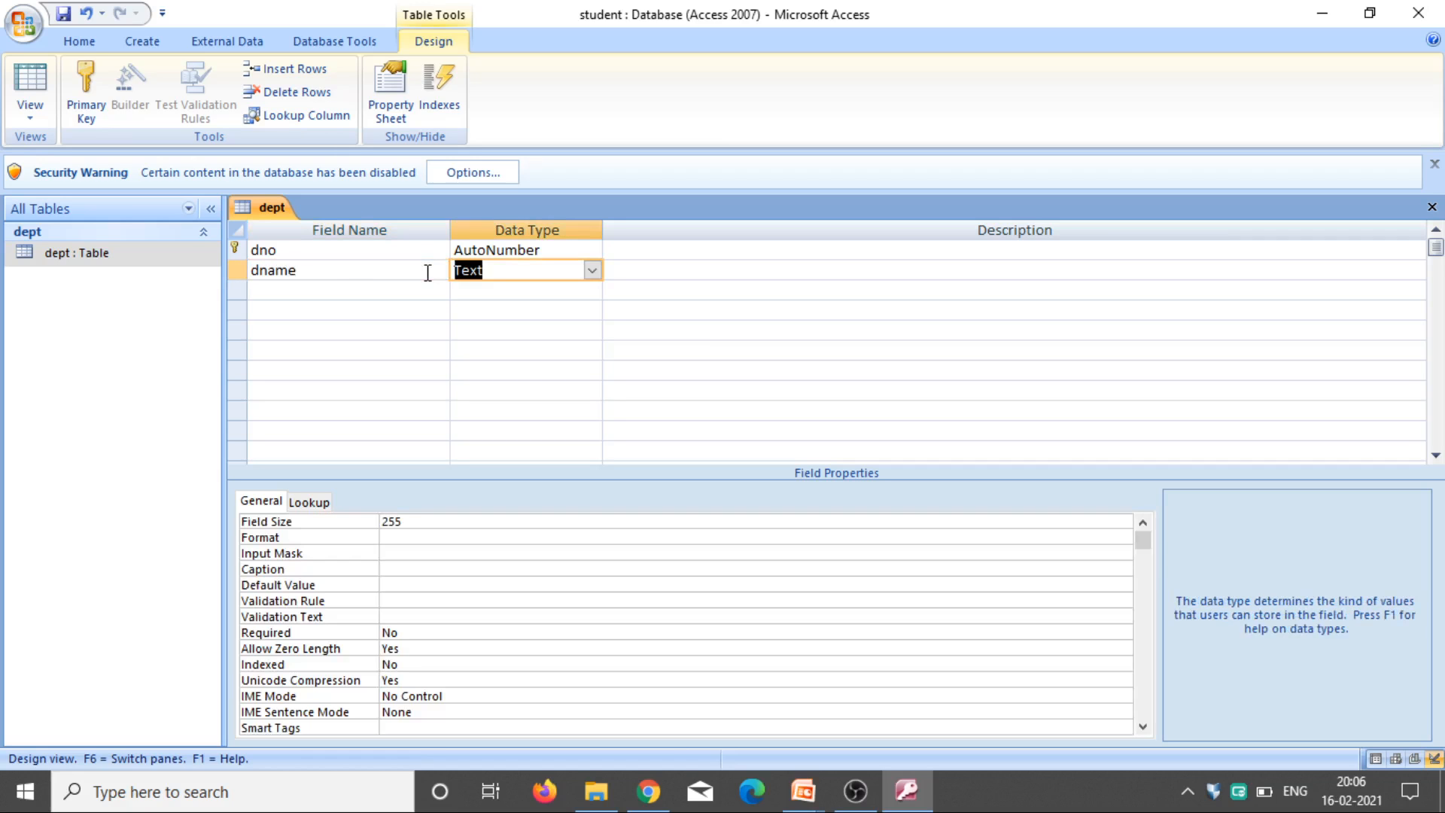
{"action": "left_click", "coordinate": [64, 14]}
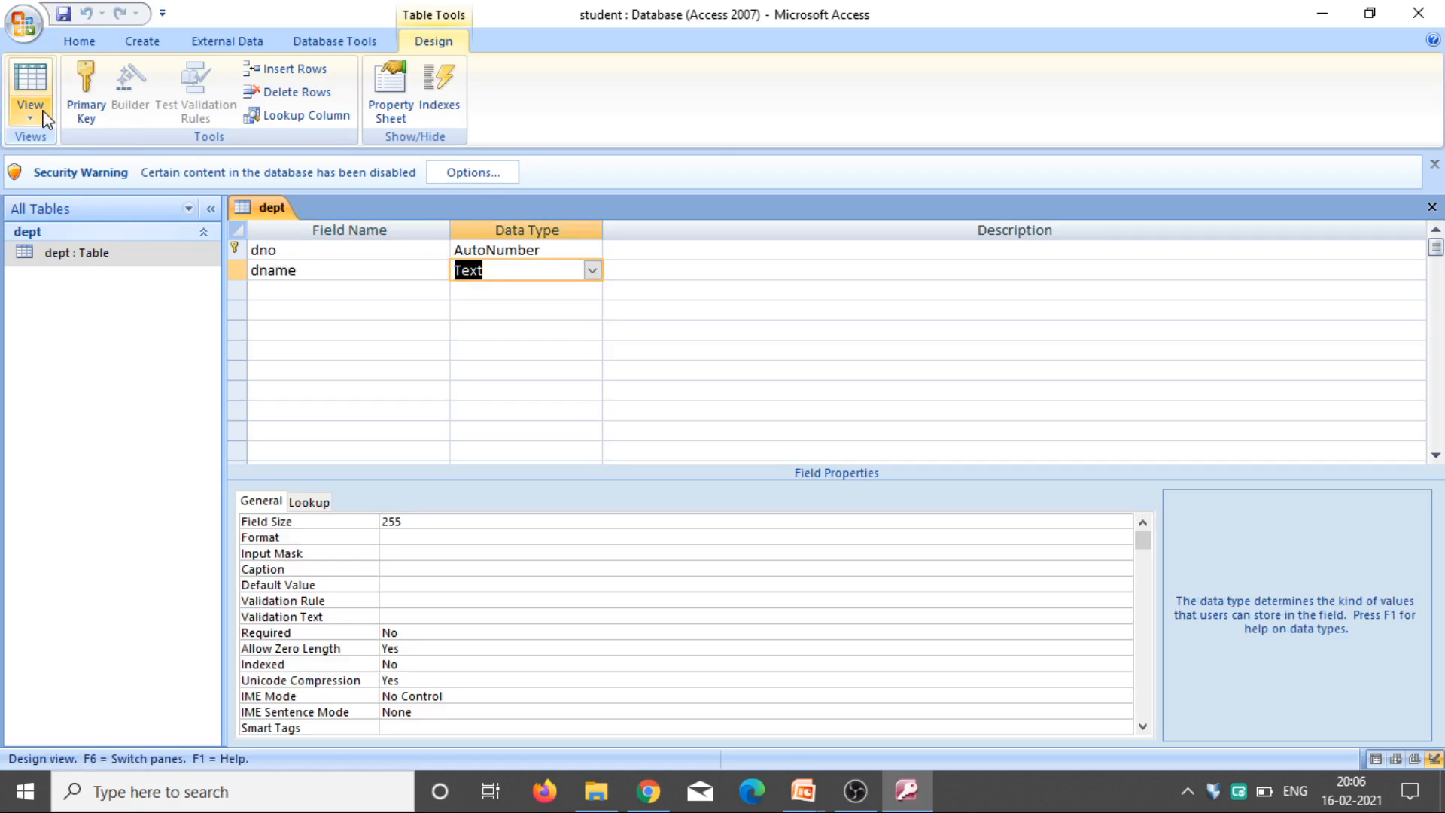
Create a second table and open it in Design View, saving it under the name emp.
{"action": "left_click", "coordinate": [160, 49]}
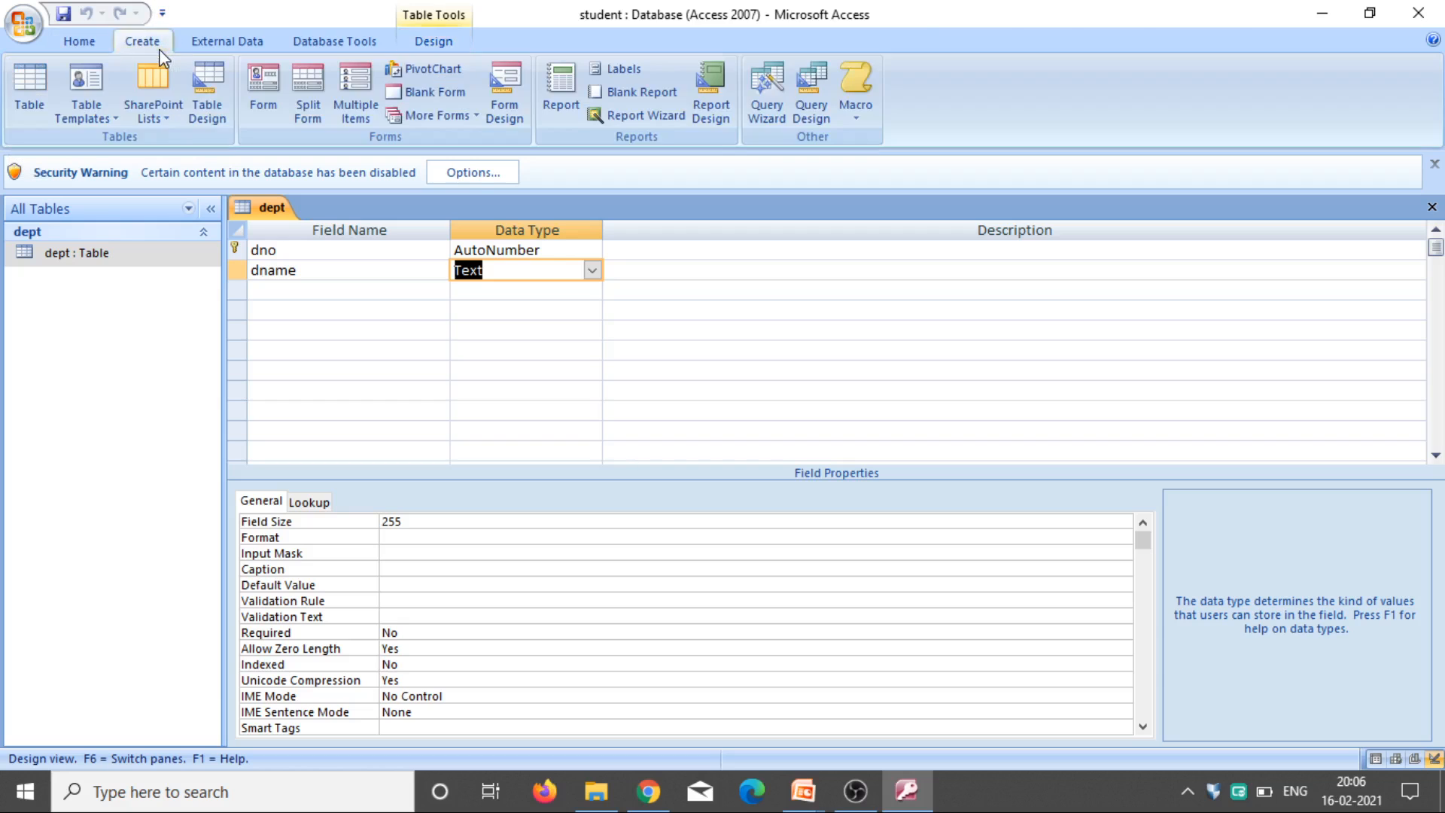
{"action": "left_click", "coordinate": [43, 97]}
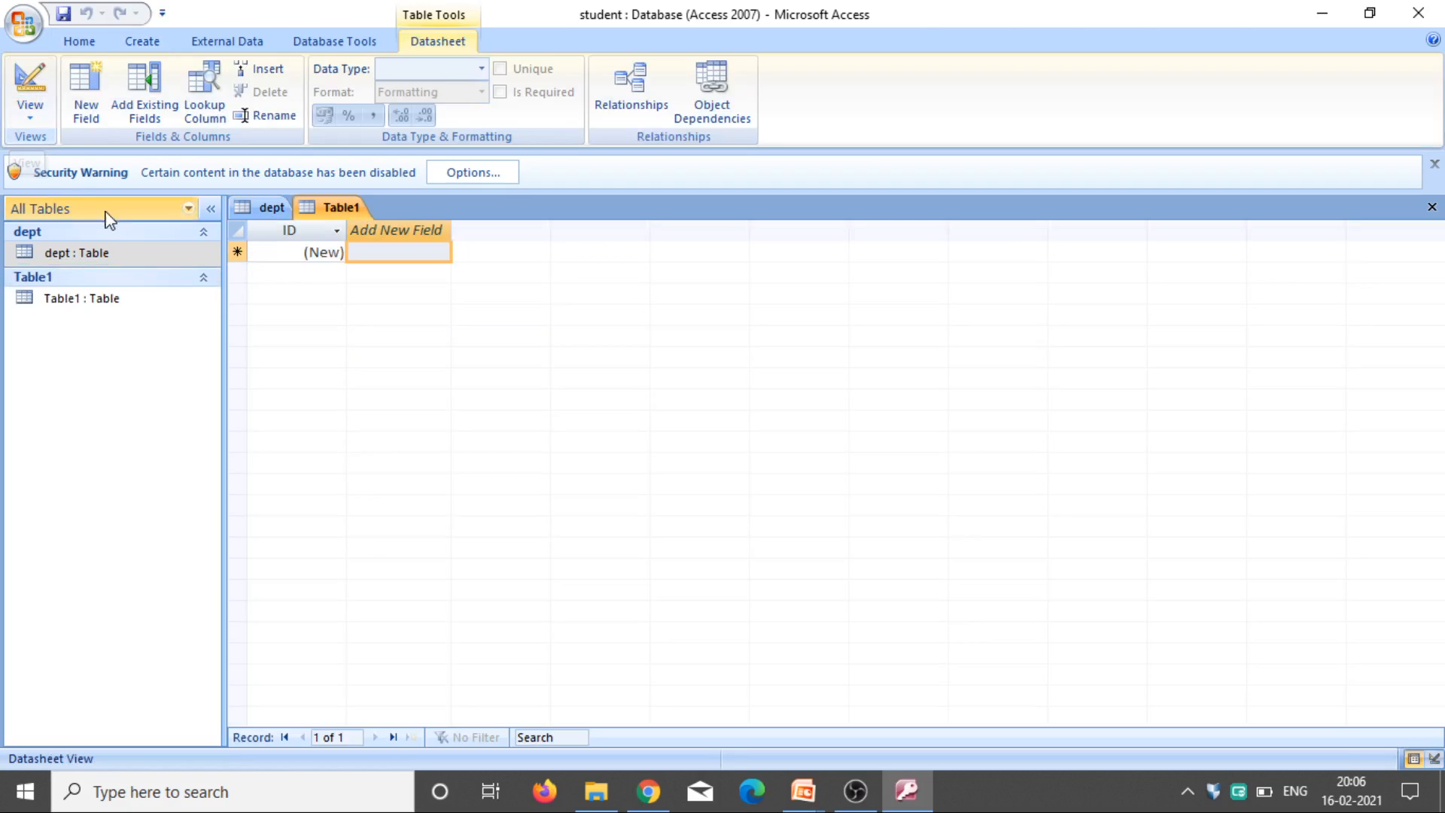
{"action": "left_click", "coordinate": [189, 307]}
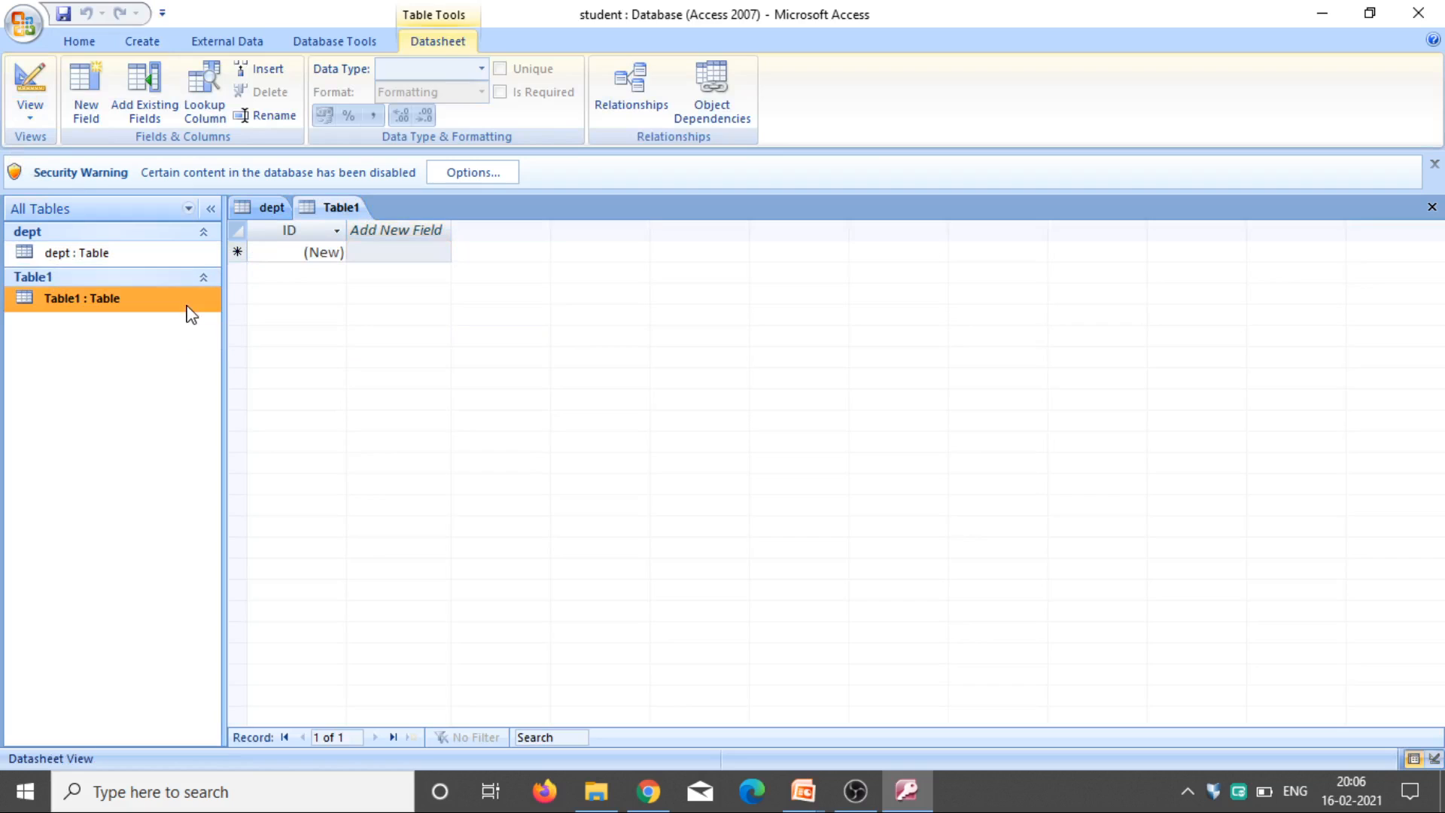
{"action": "right_click", "coordinate": [191, 315]}
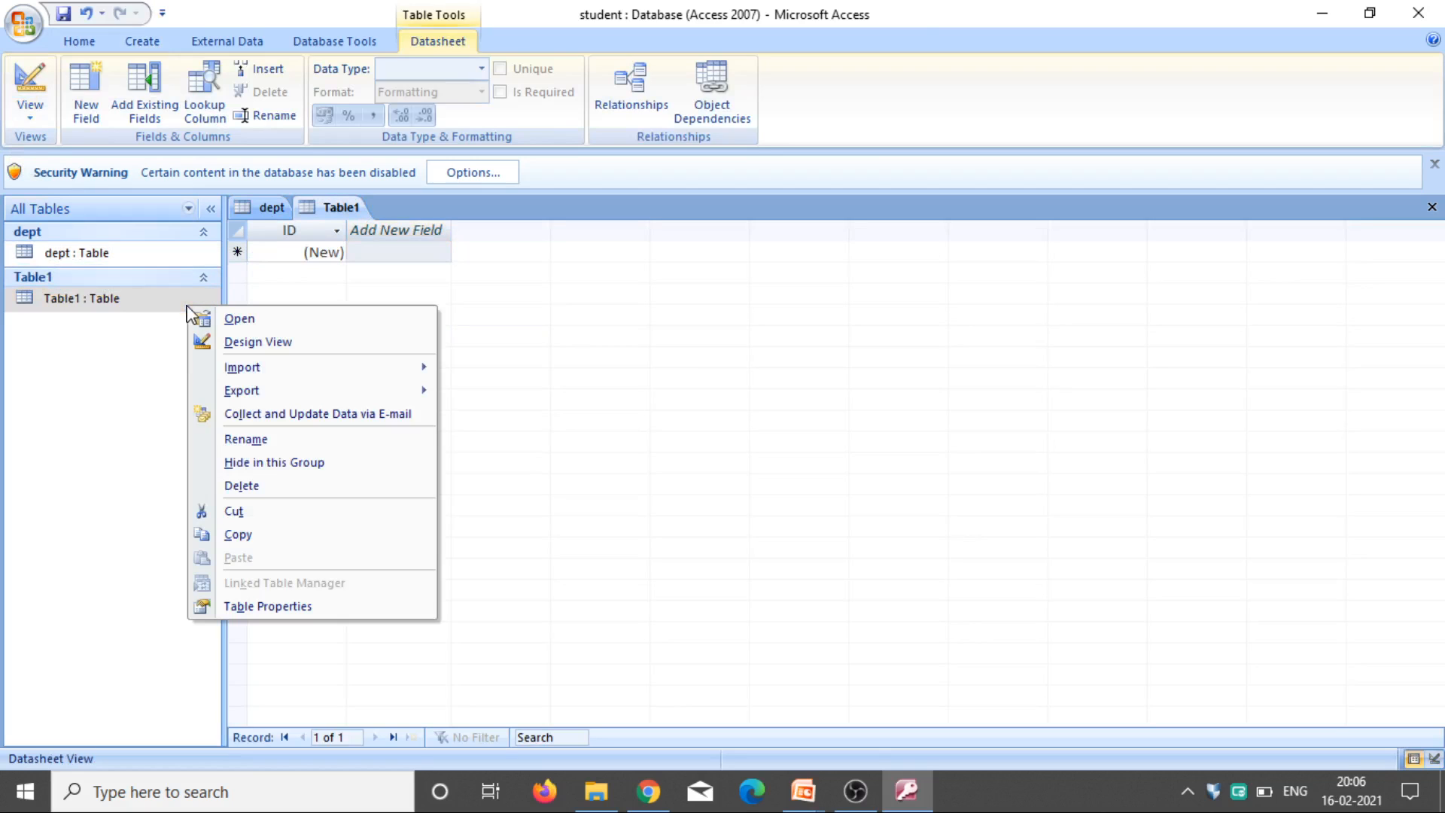
{"action": "left_click", "coordinate": [244, 344]}
{"action": "type", "text": "emp"}
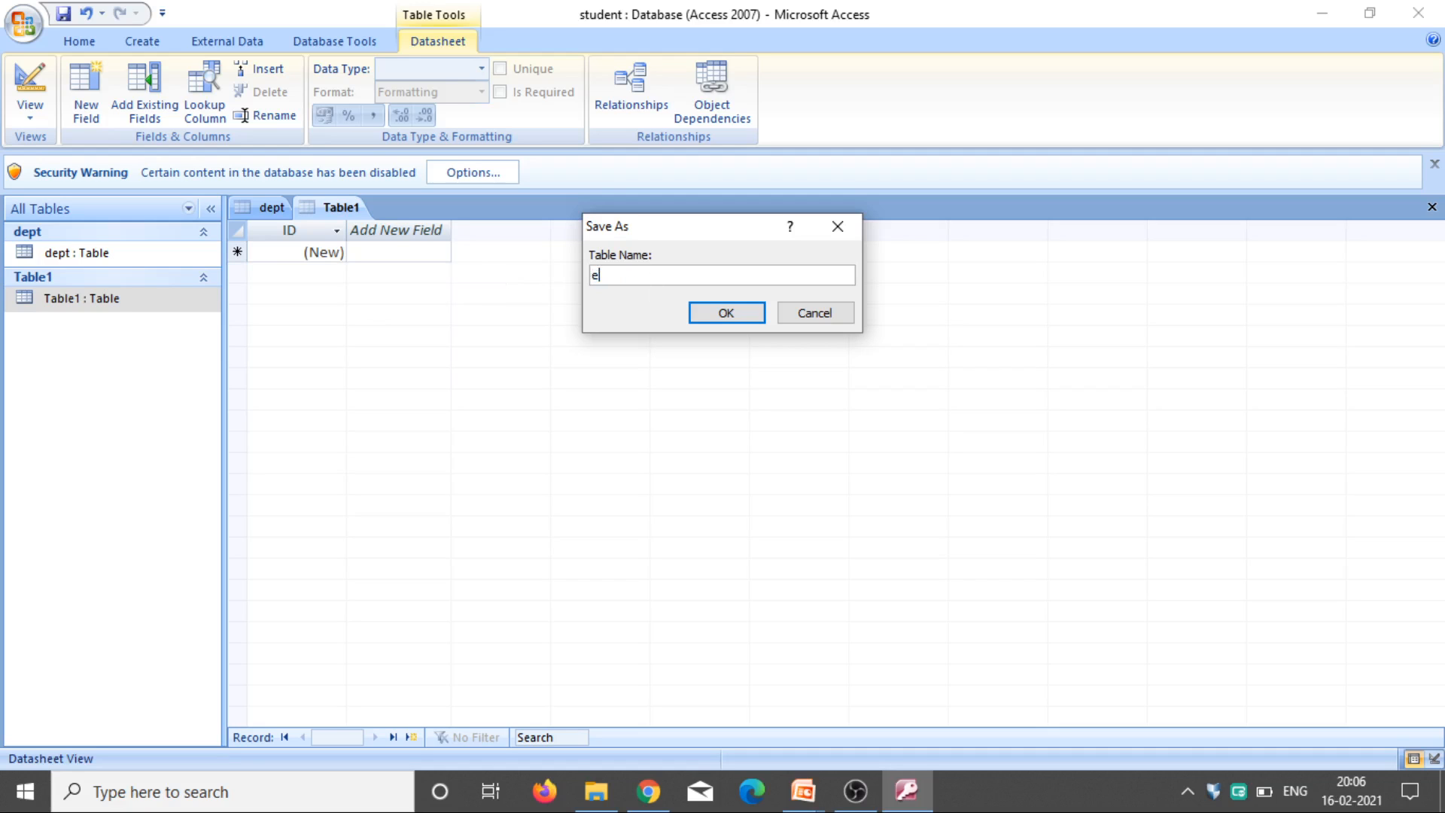
{"action": "left_click", "coordinate": [724, 313]}
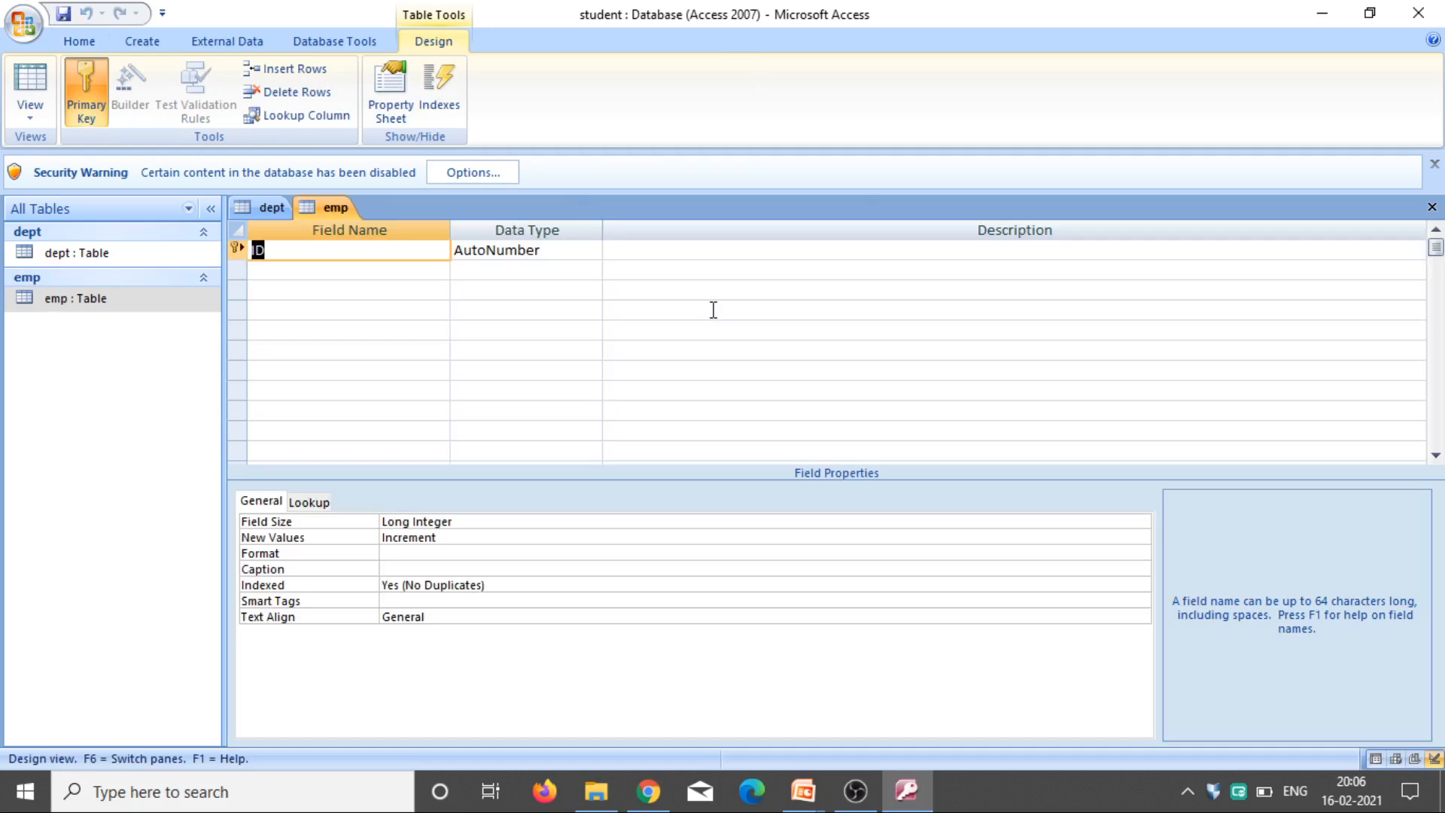
Define the first two emp fields as eno with Number type and ename with Text type.
{"action": "type", "text": "eno"}
{"action": "key", "text": "Tab"}
{"action": "type", "text": "n"}
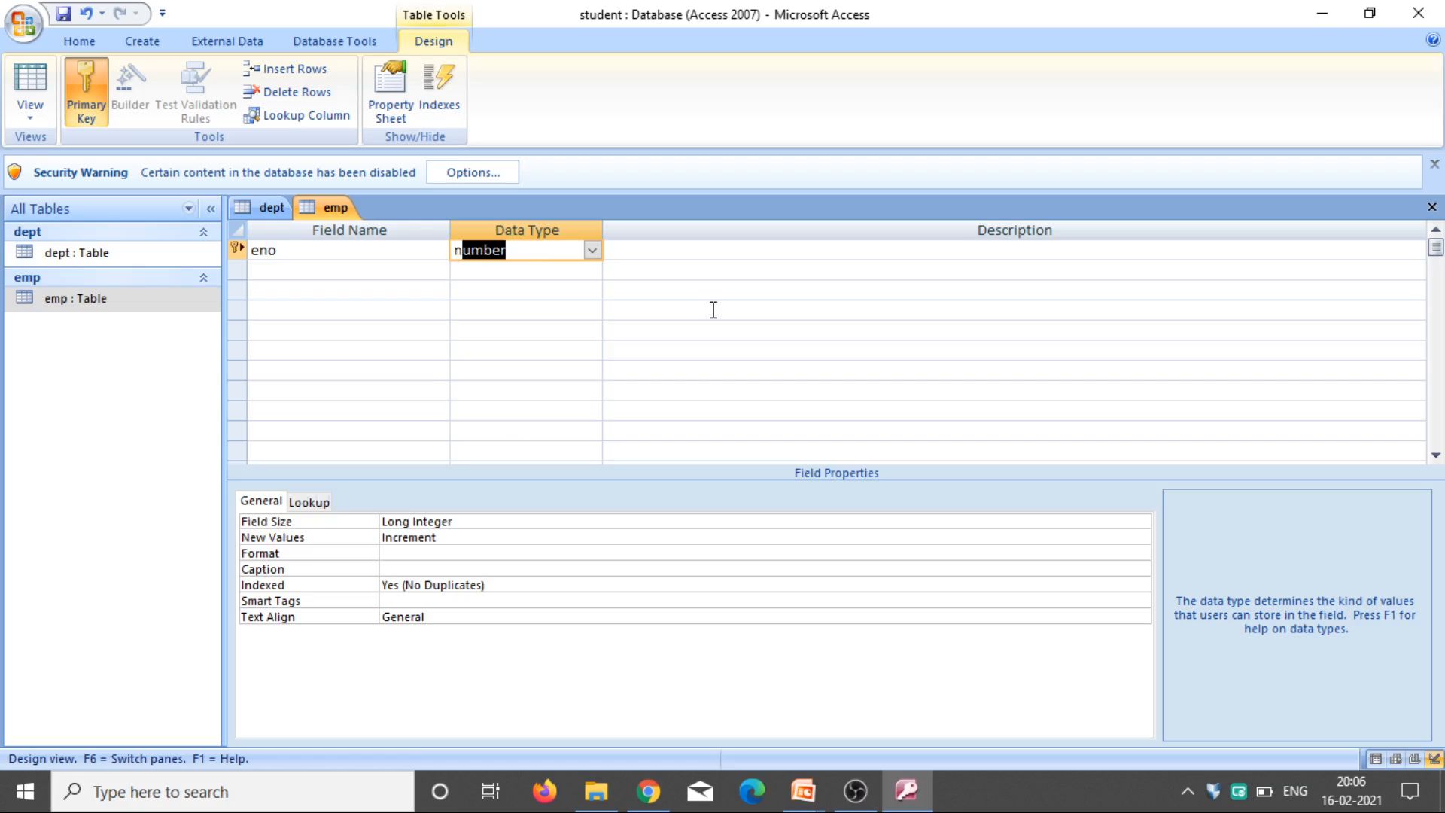
{"action": "key", "text": "Down"}
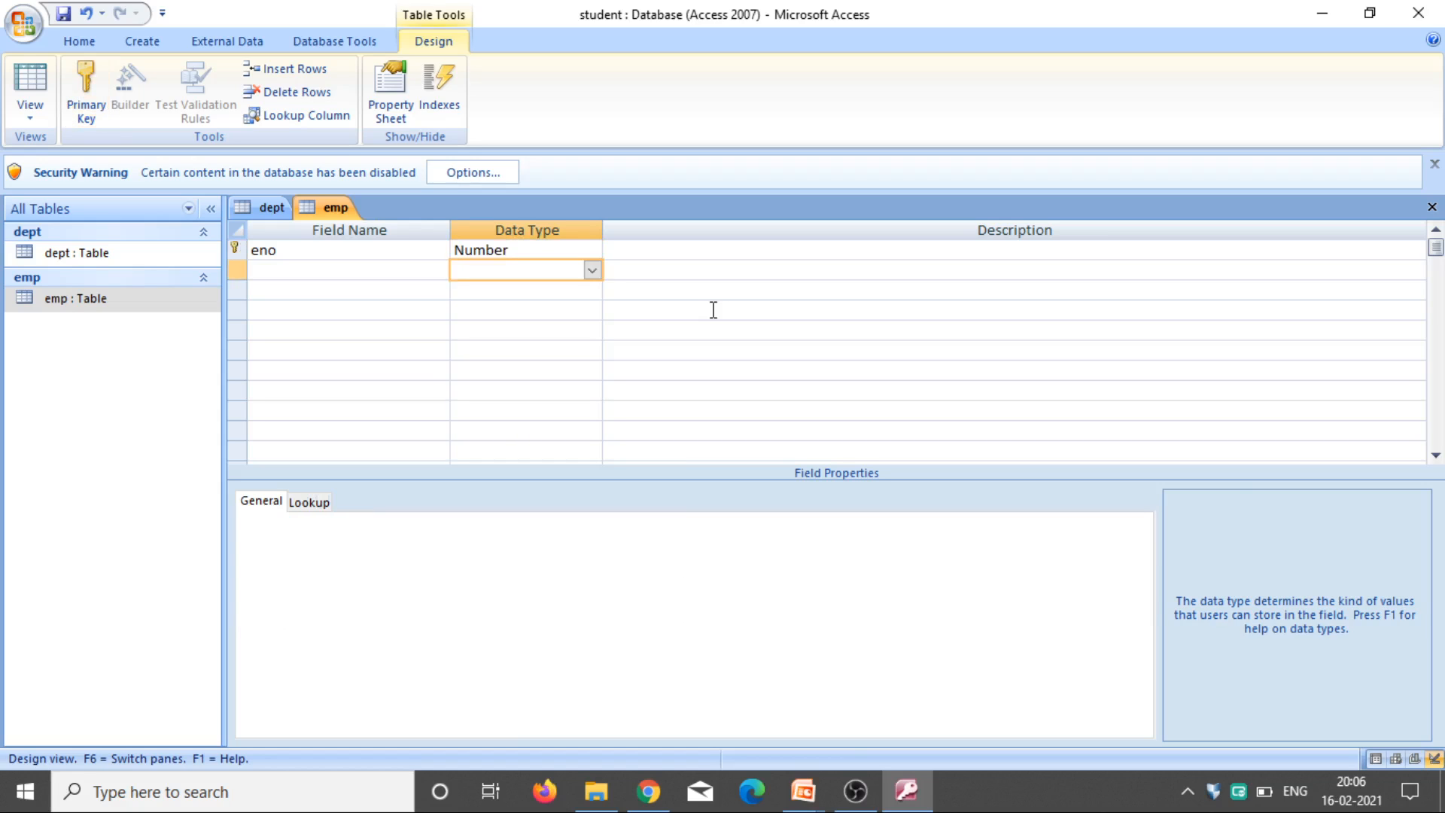
{"action": "key", "text": "Left"}
{"action": "type", "text": "enam"}
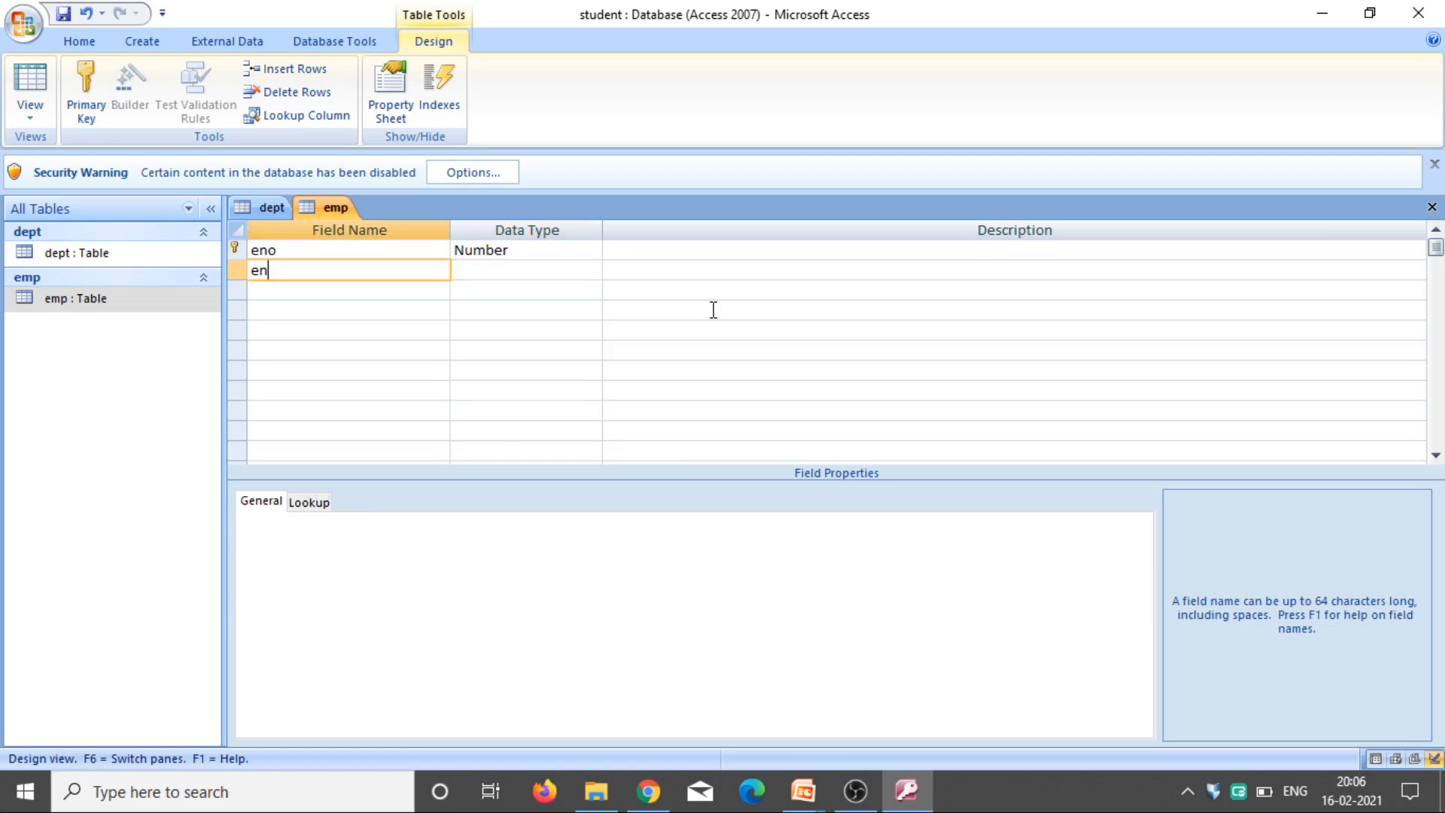
{"action": "key", "text": "Tab"}
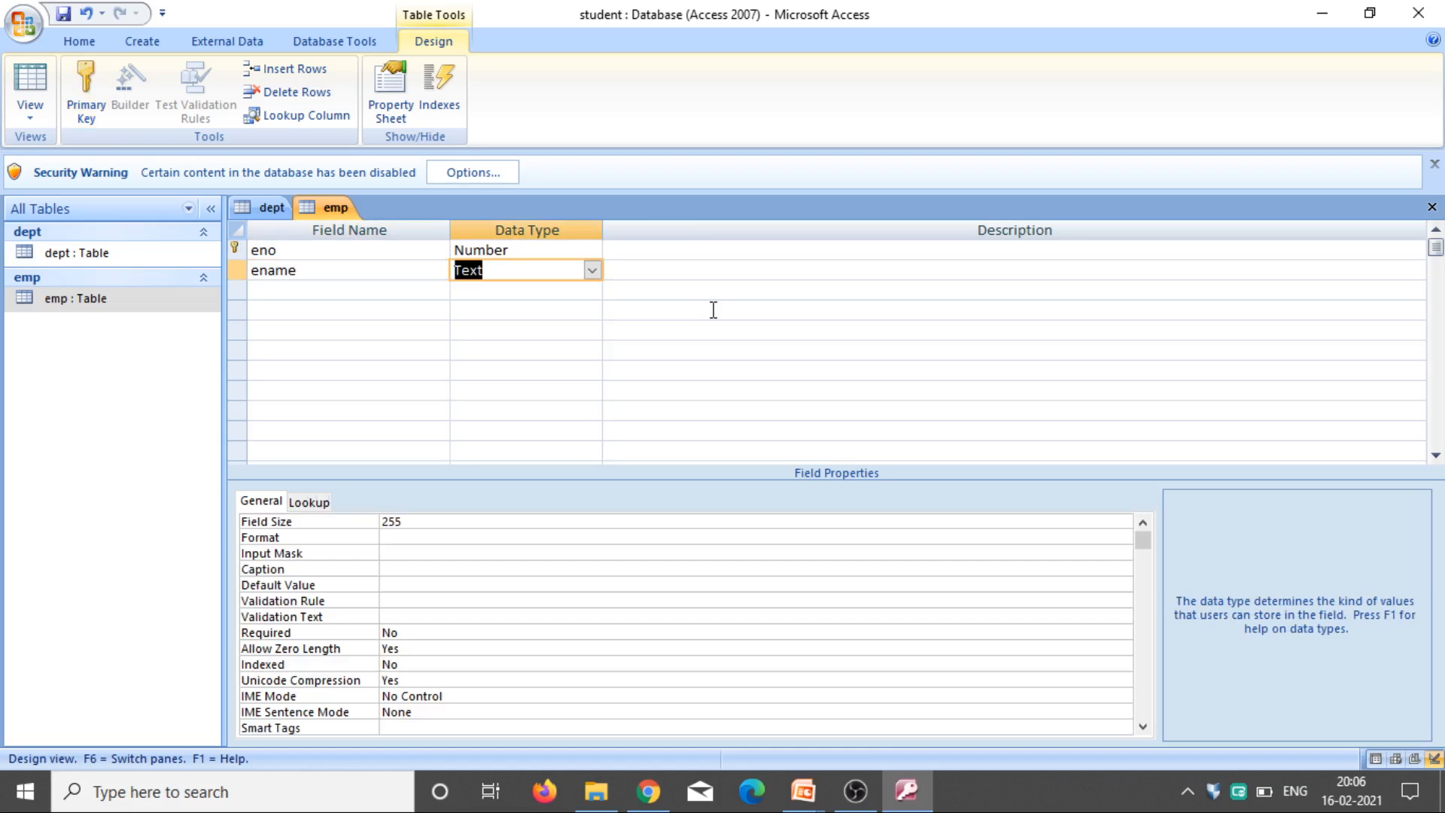
Add a sal field with the Currency data type below ename in the emp table.
{"action": "key", "text": "Down"}
{"action": "key", "text": "Left"}
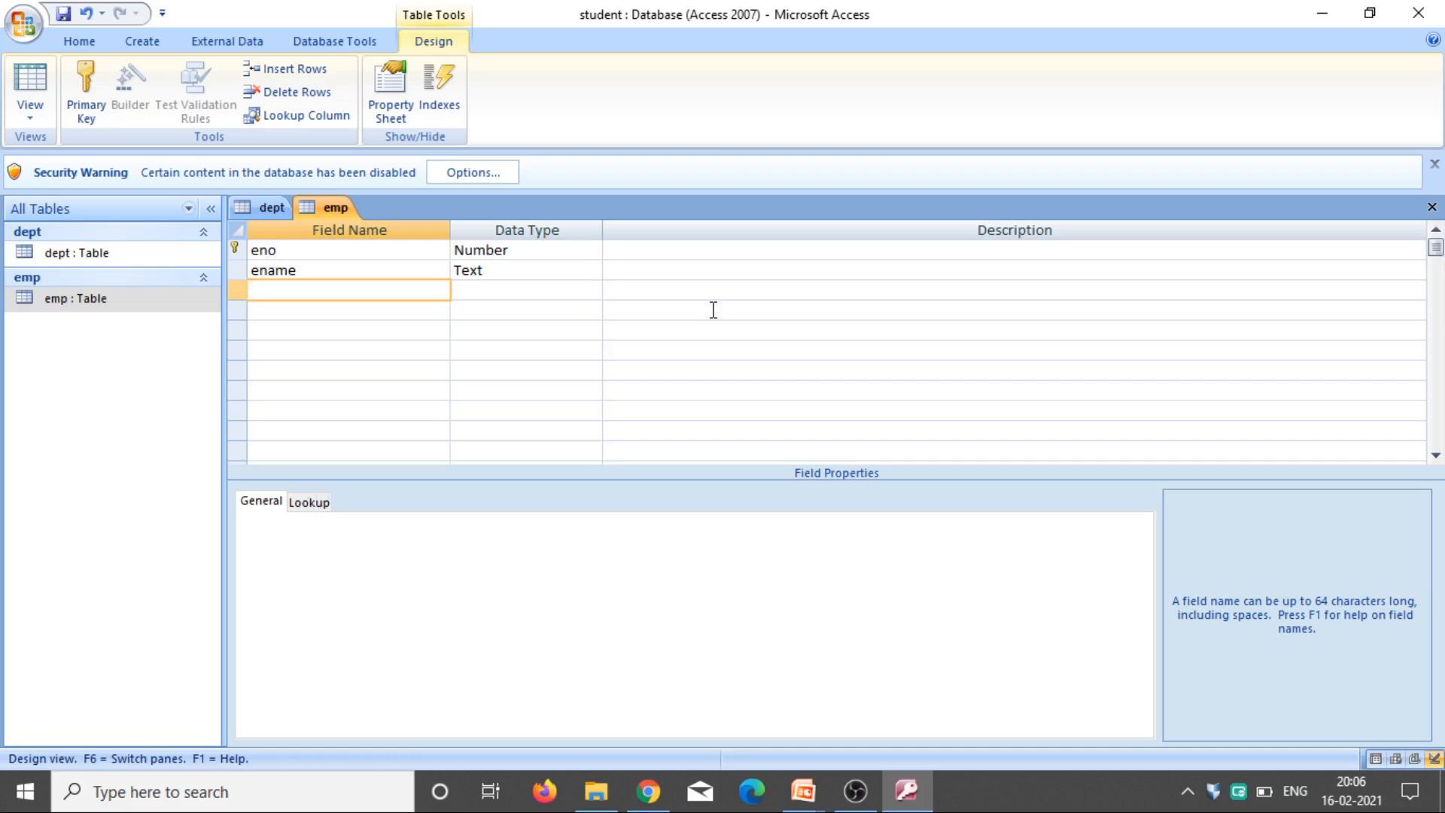
{"action": "type", "text": "sal"}
{"action": "key", "text": "Tab"}
{"action": "type", "text": "c"}
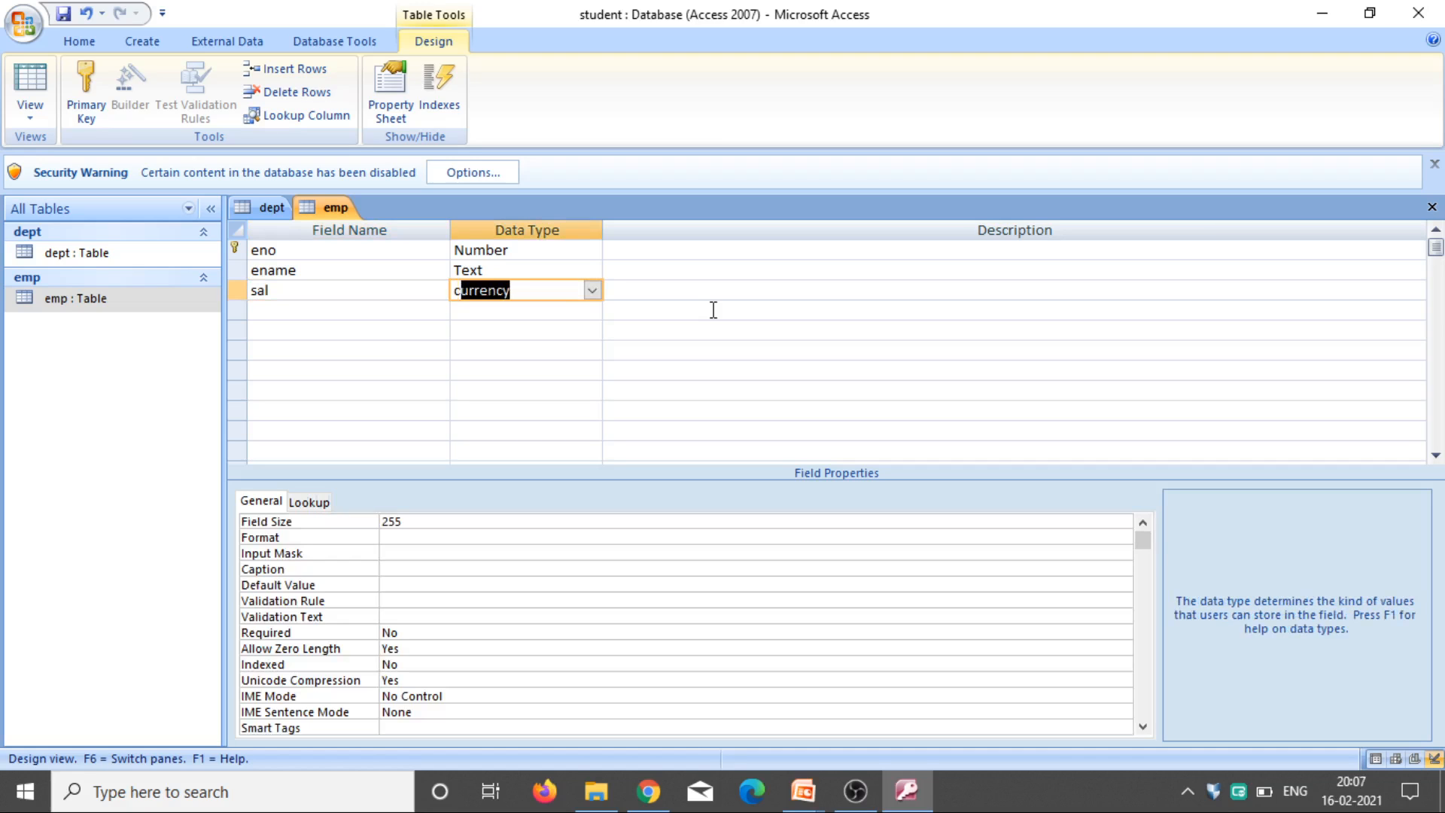
{"action": "key", "text": "Down"}
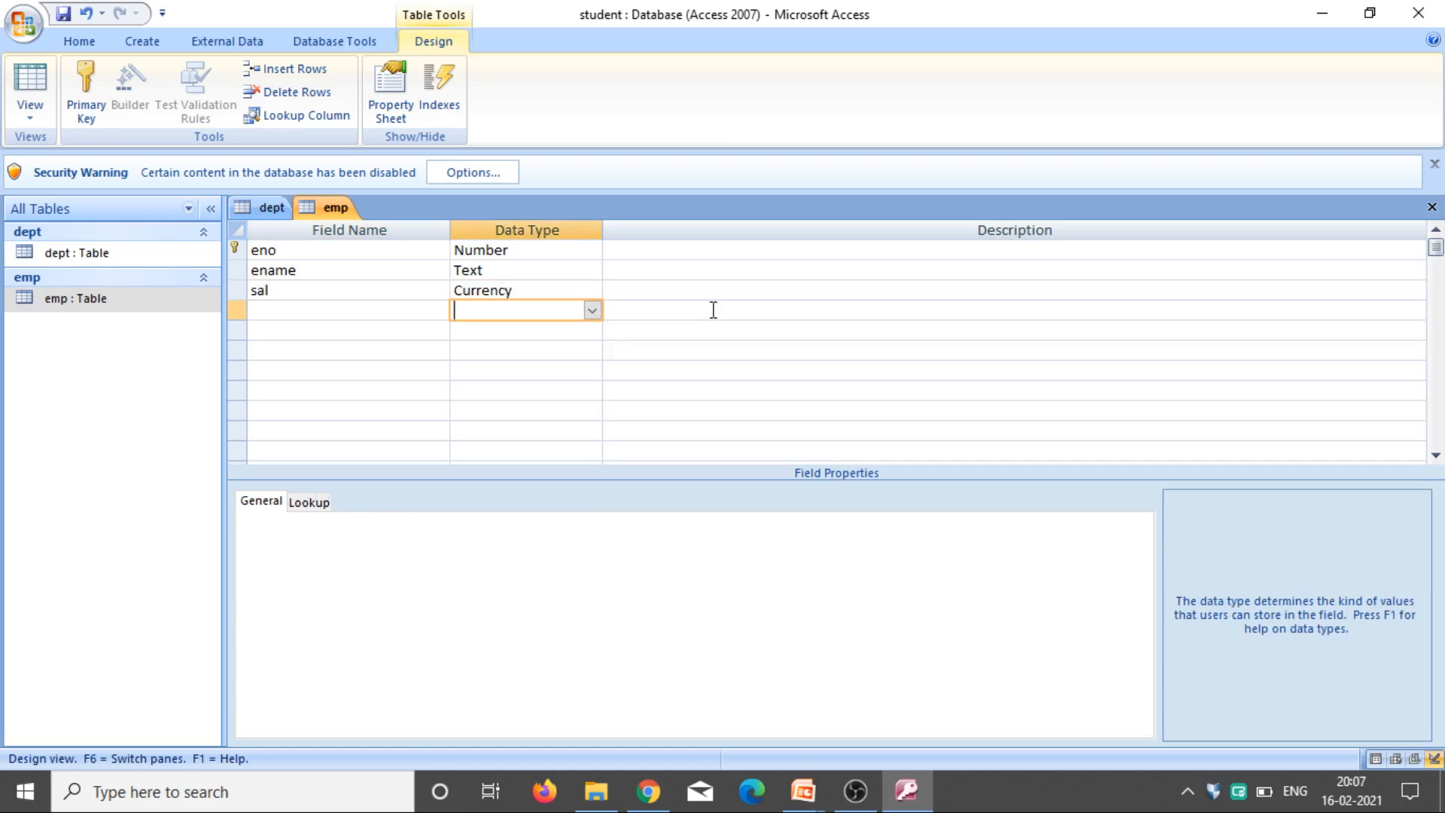
{"action": "key", "text": "Left"}
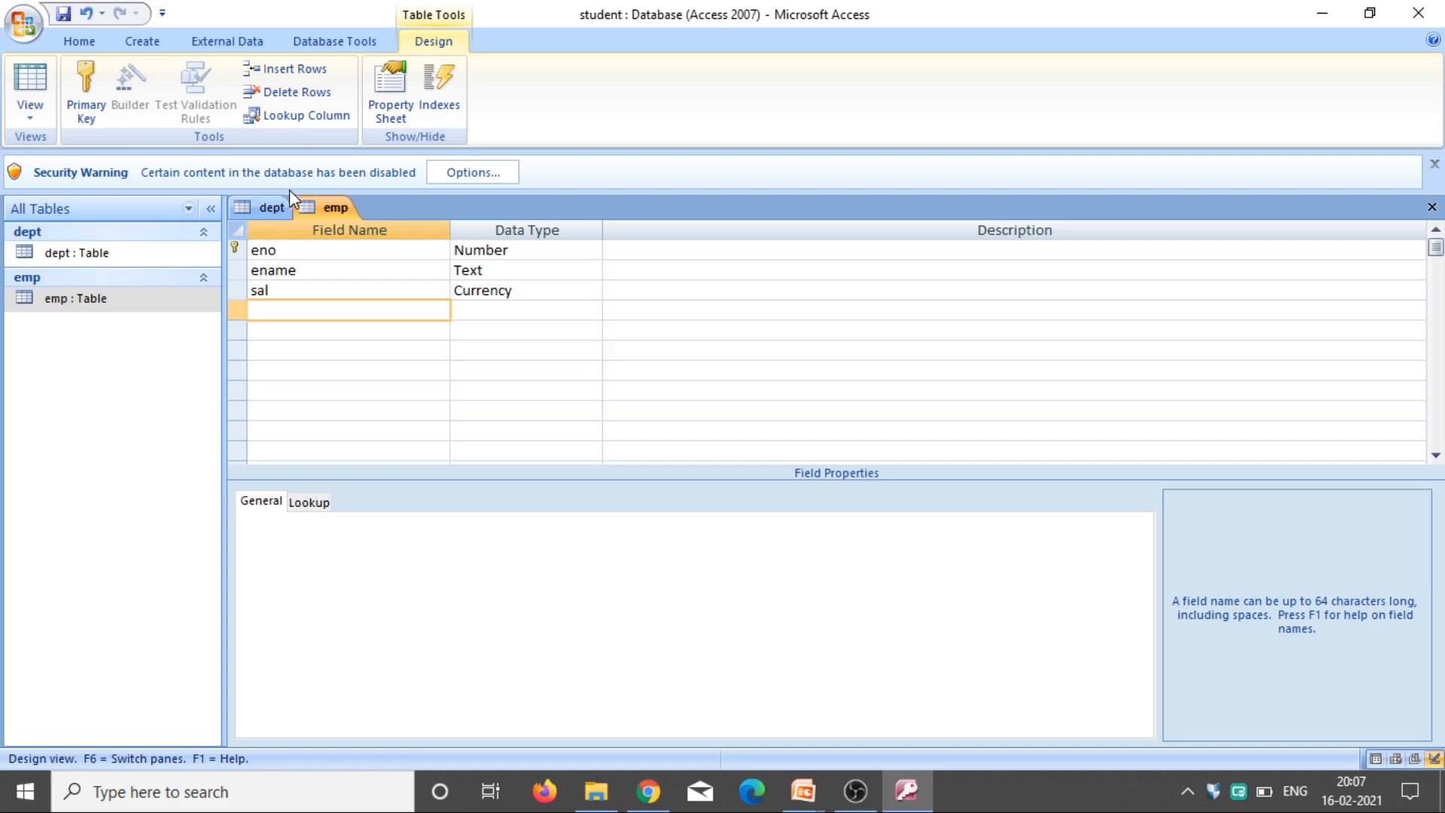
Check the dept table's fields, add a matching dno field with Number type to emp, and save emp.
{"action": "left_click", "coordinate": [270, 209]}
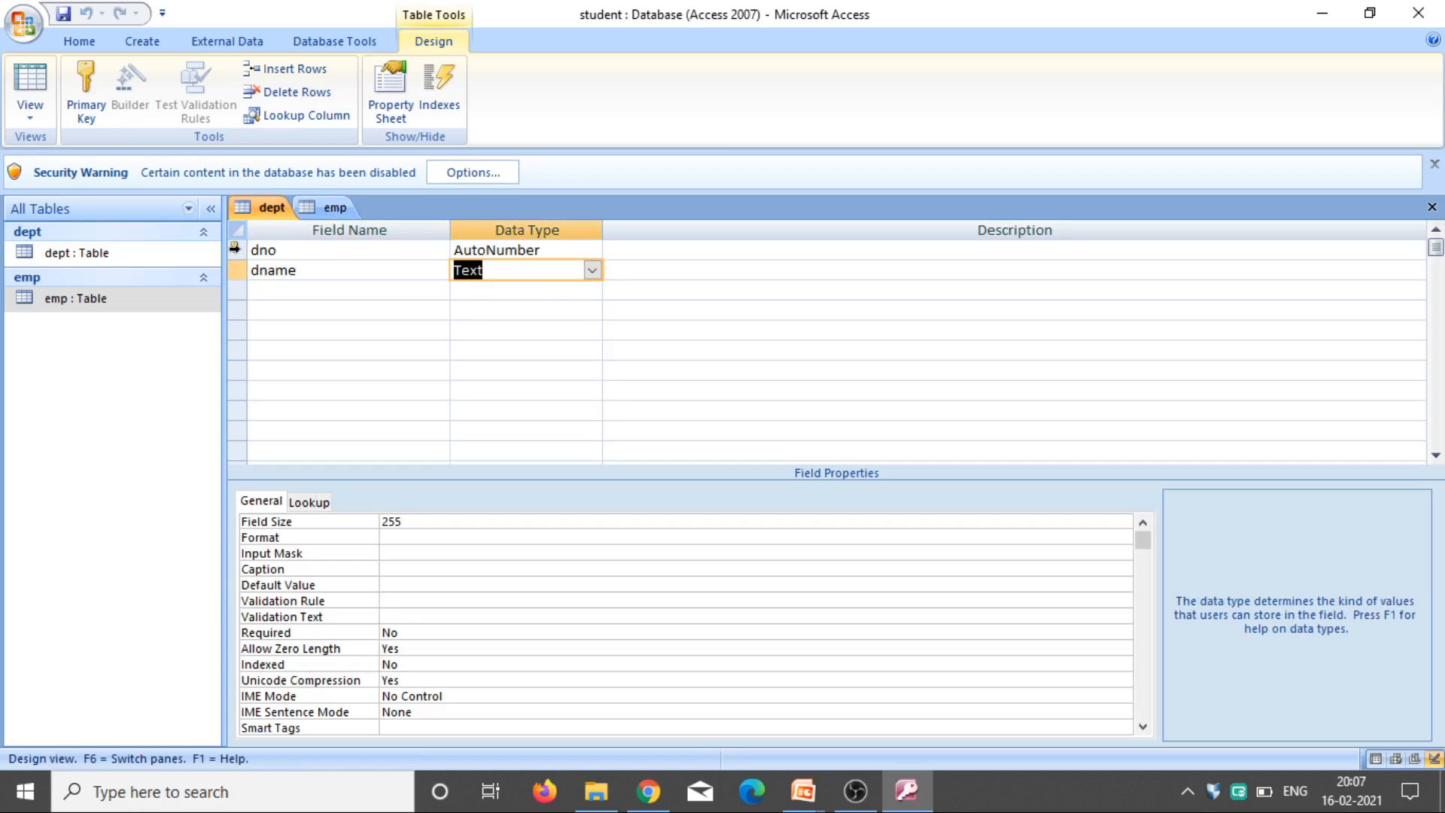
{"action": "left_click", "coordinate": [335, 207]}
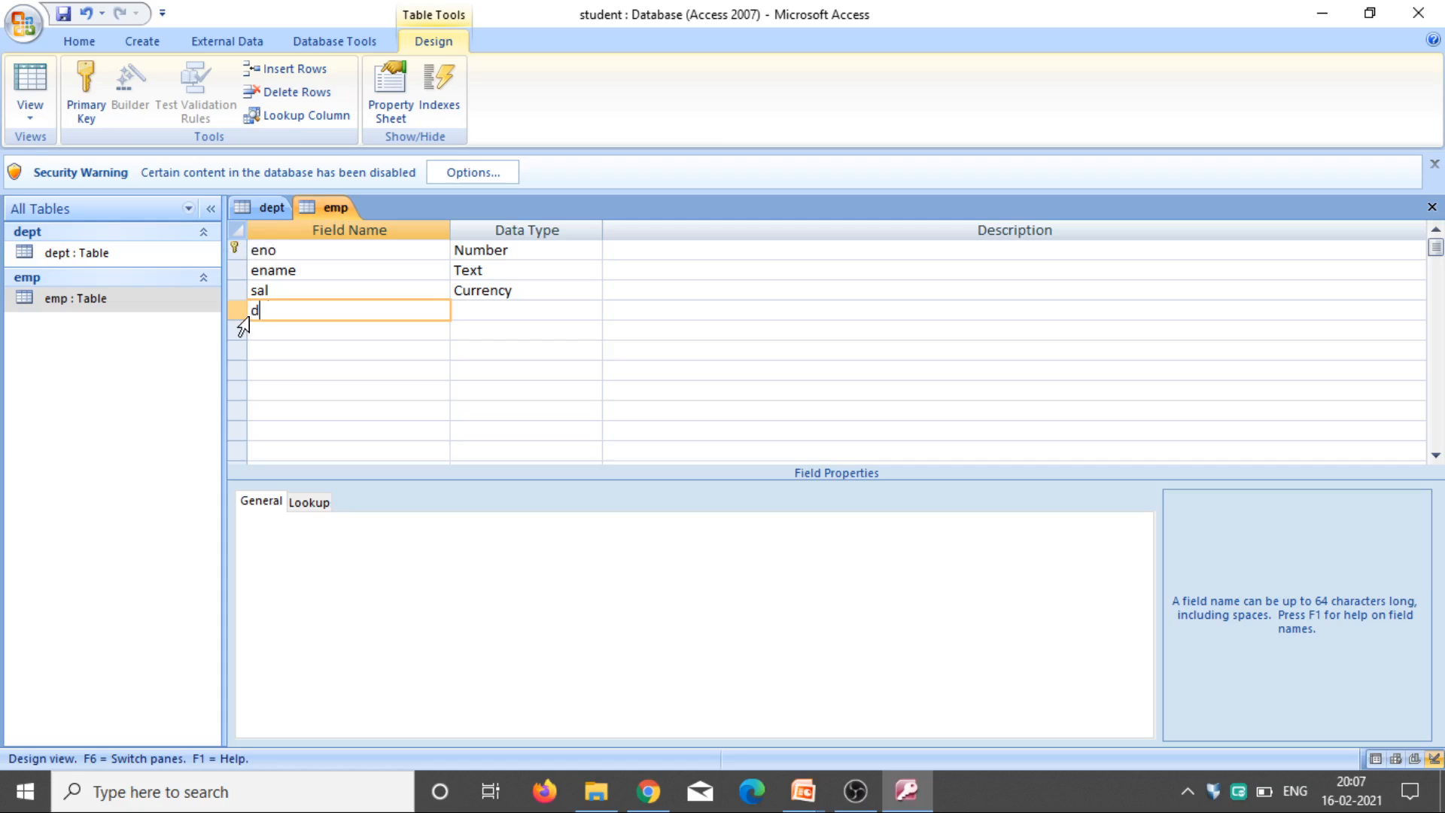
{"action": "type", "text": "no"}
{"action": "key", "text": "Tab"}
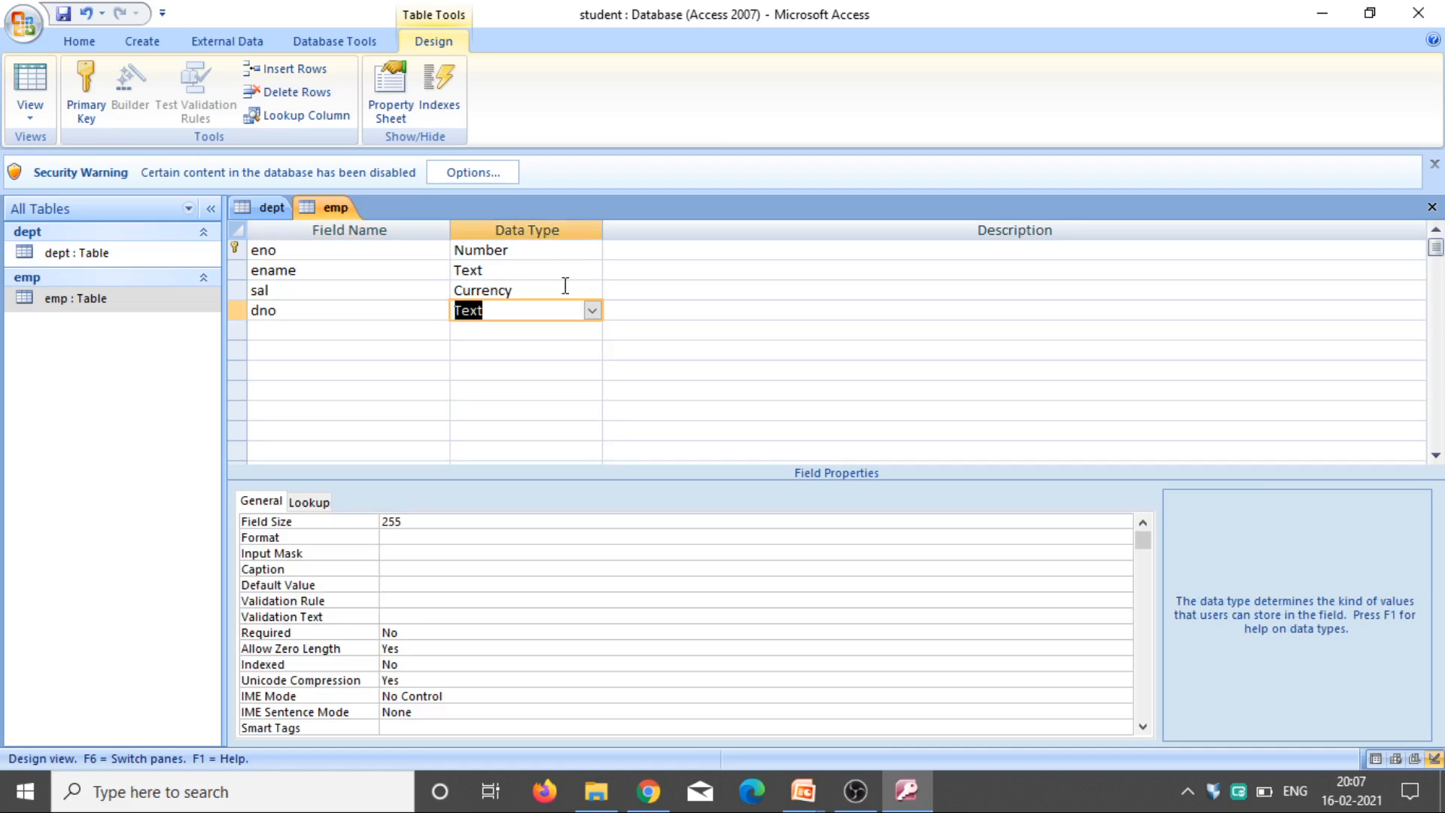
{"action": "left_click", "coordinate": [594, 311]}
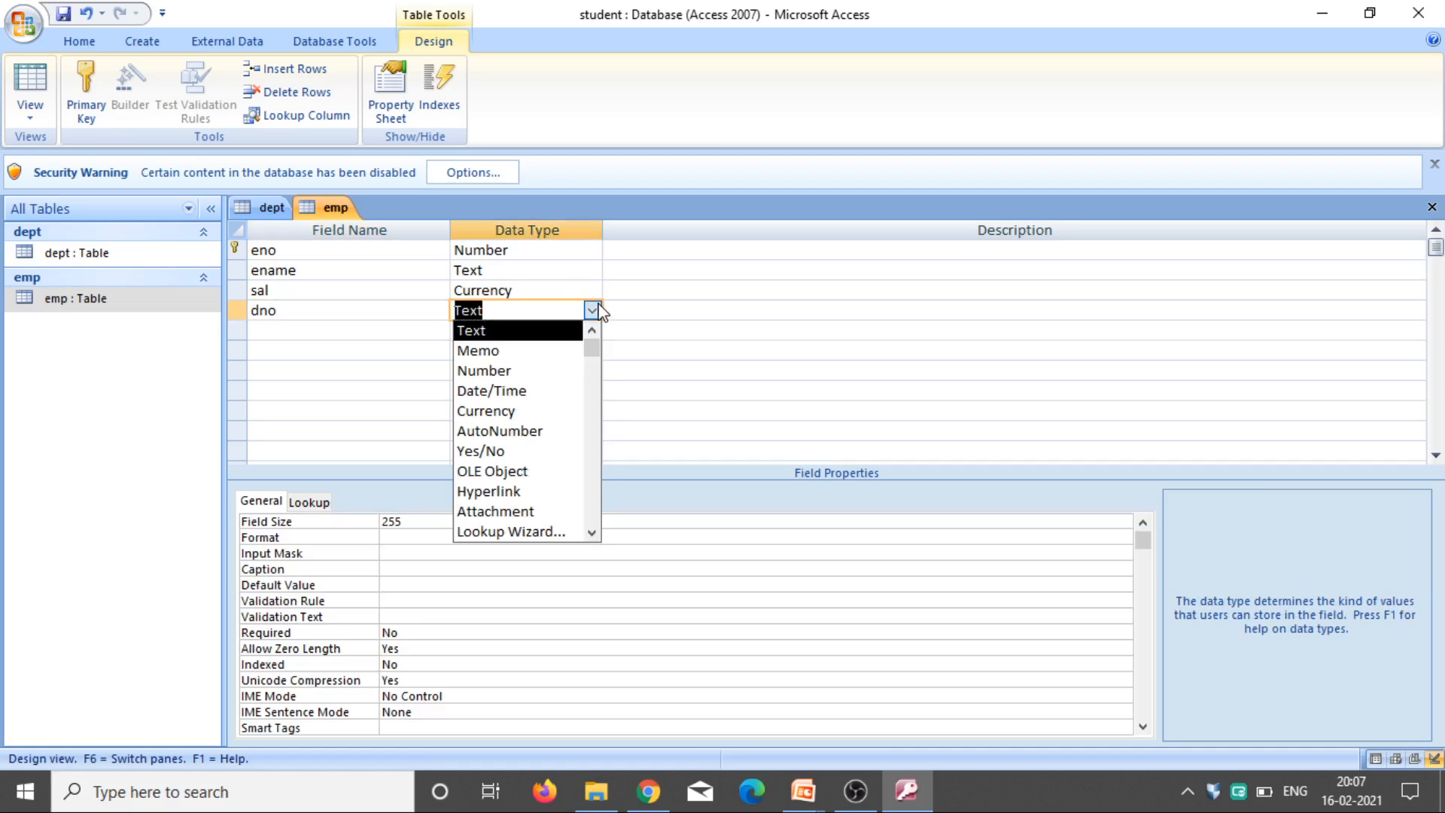
{"action": "left_click", "coordinate": [555, 373]}
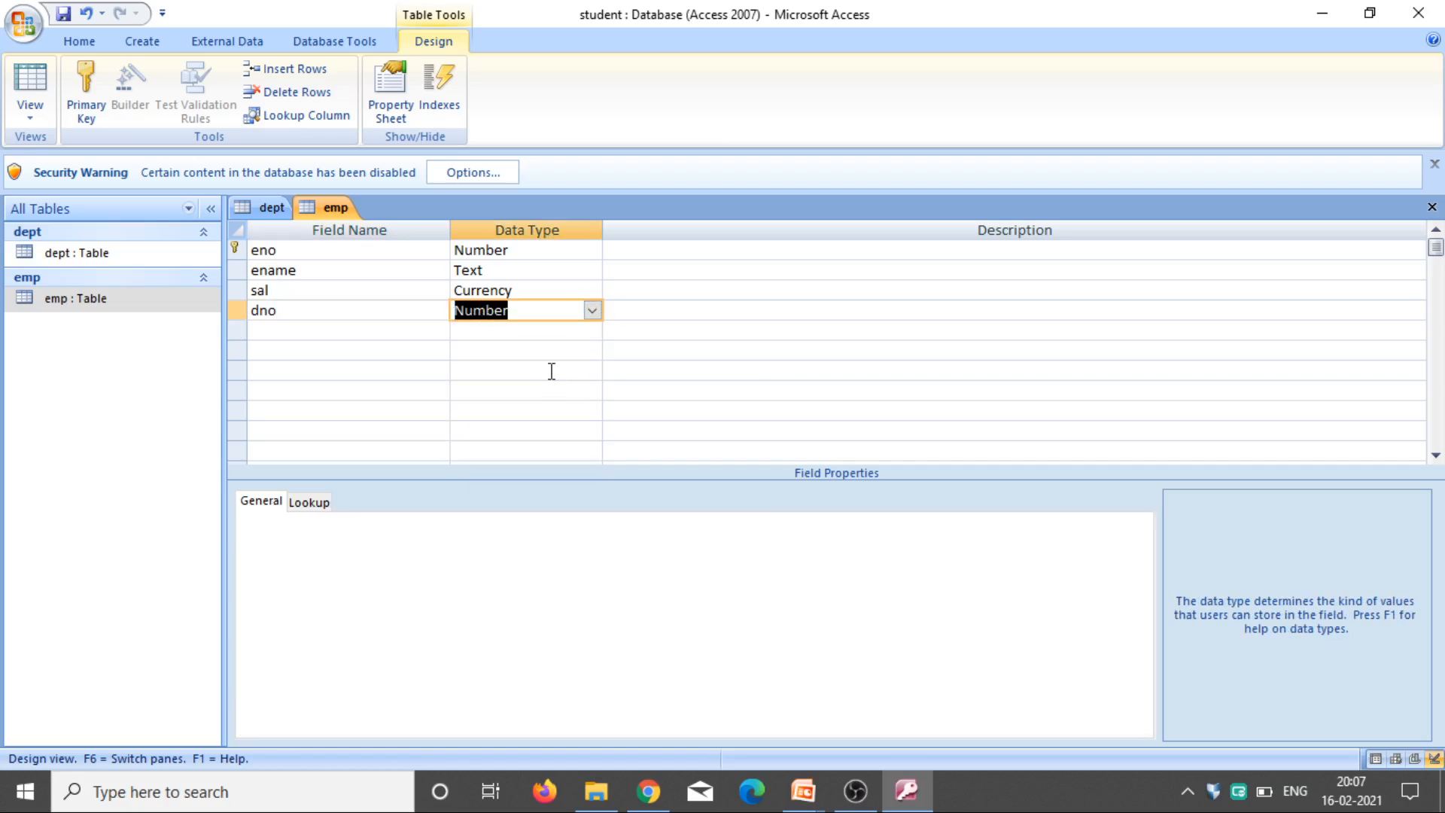
{"action": "left_click", "coordinate": [68, 16]}
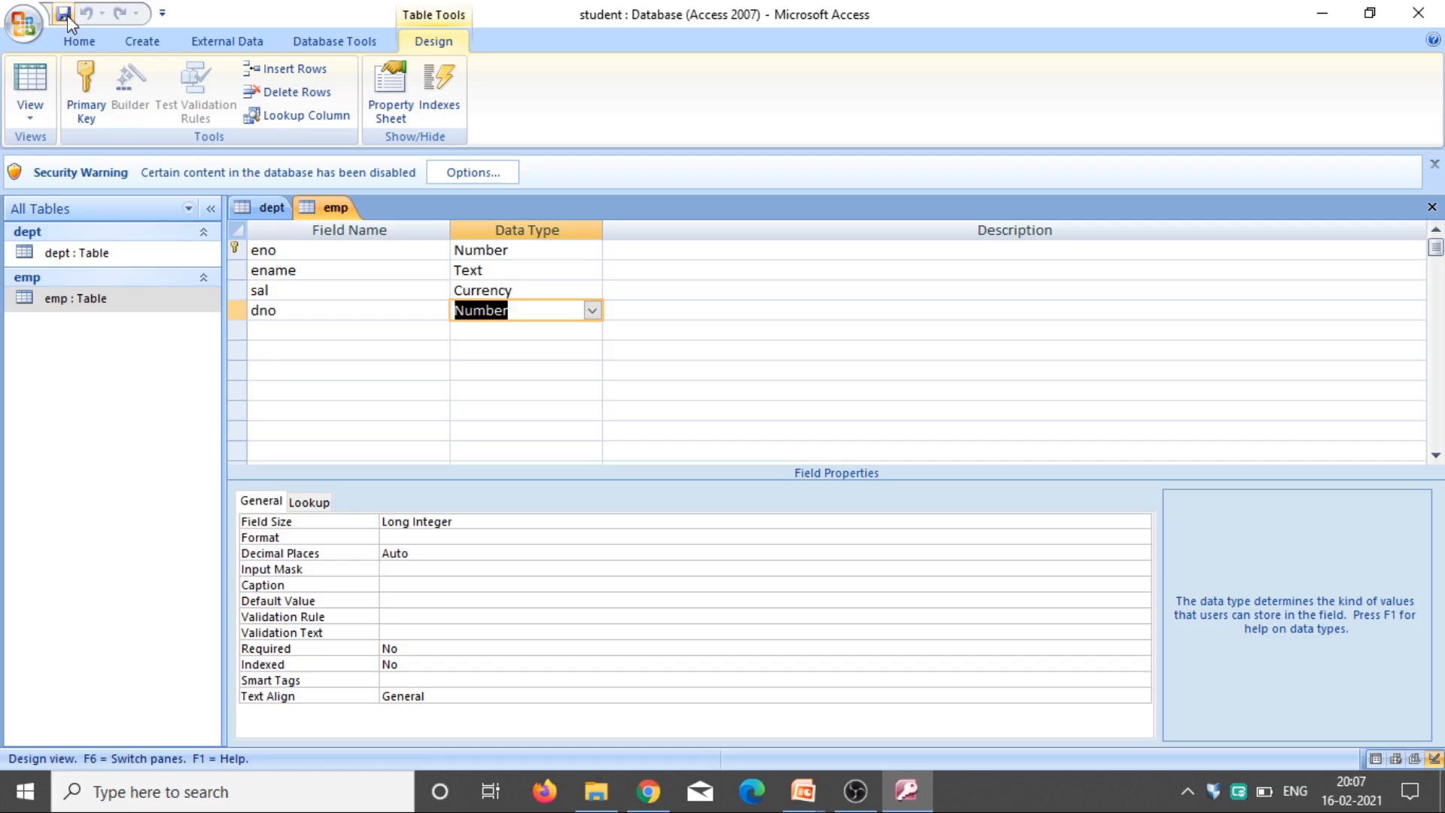
Compare the dno field in the dept and emp designs, and close all open tables.
{"action": "left_click", "coordinate": [117, 262]}
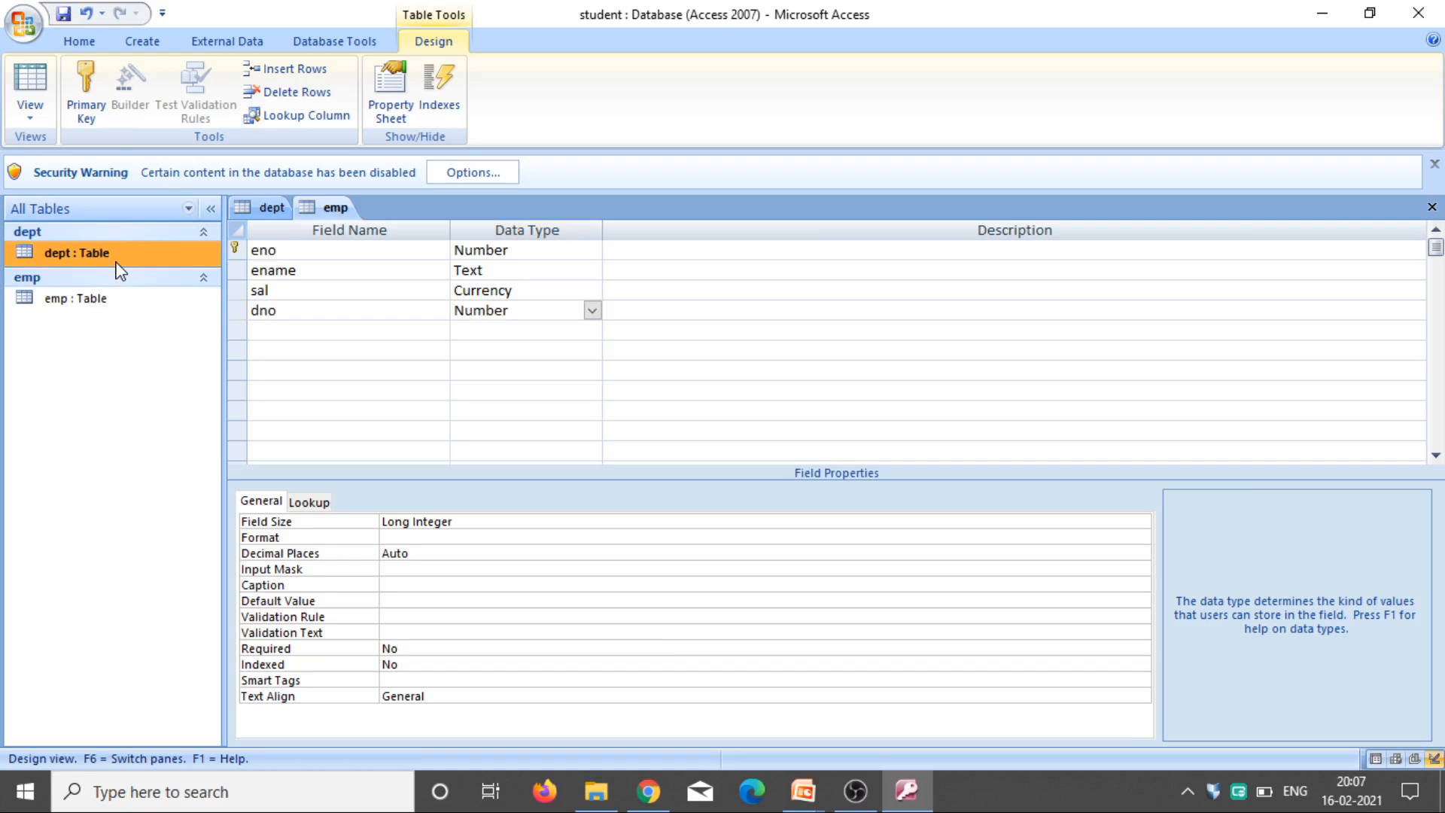
{"action": "left_click", "coordinate": [269, 207]}
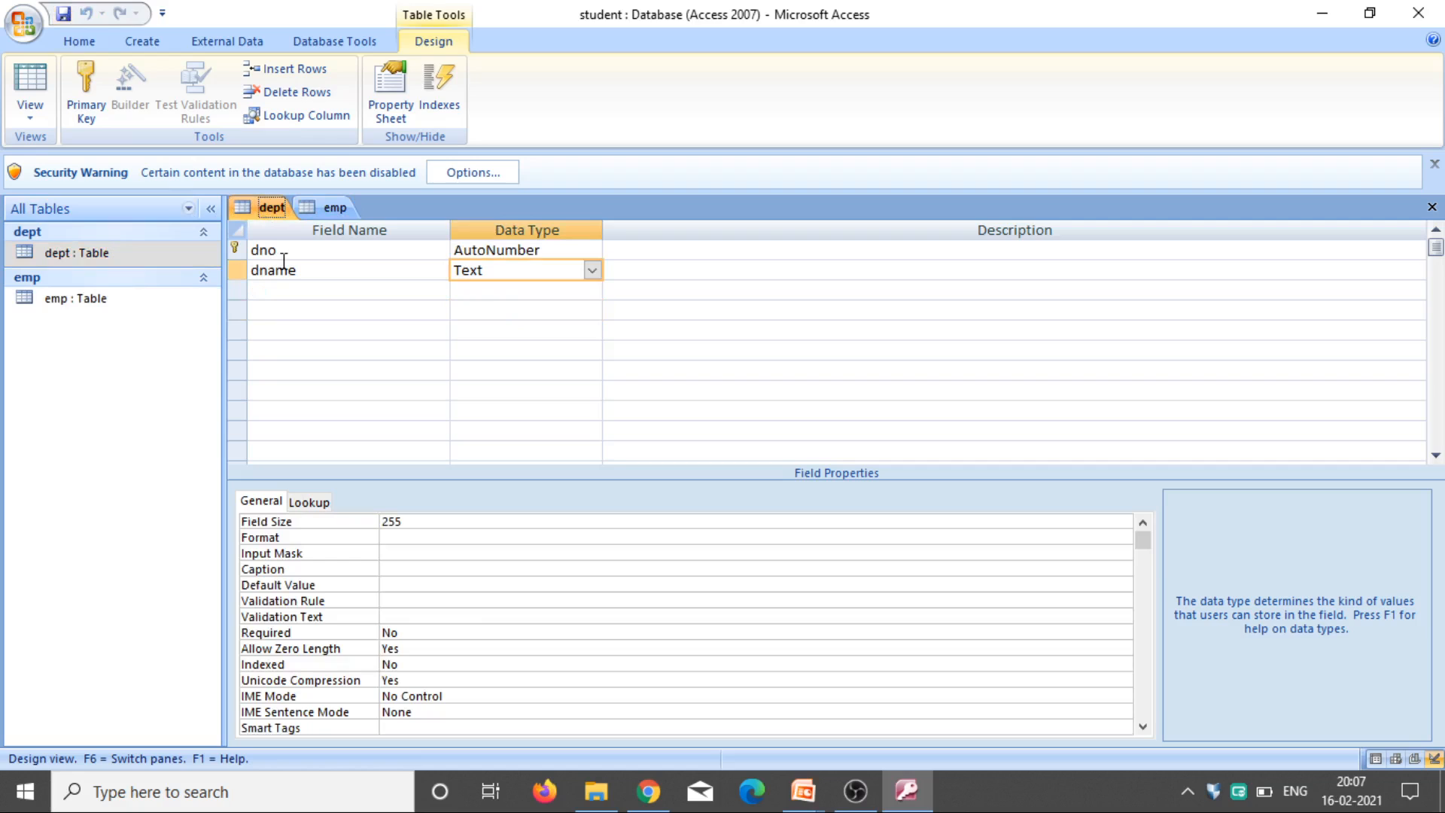
{"action": "left_click", "coordinate": [333, 209]}
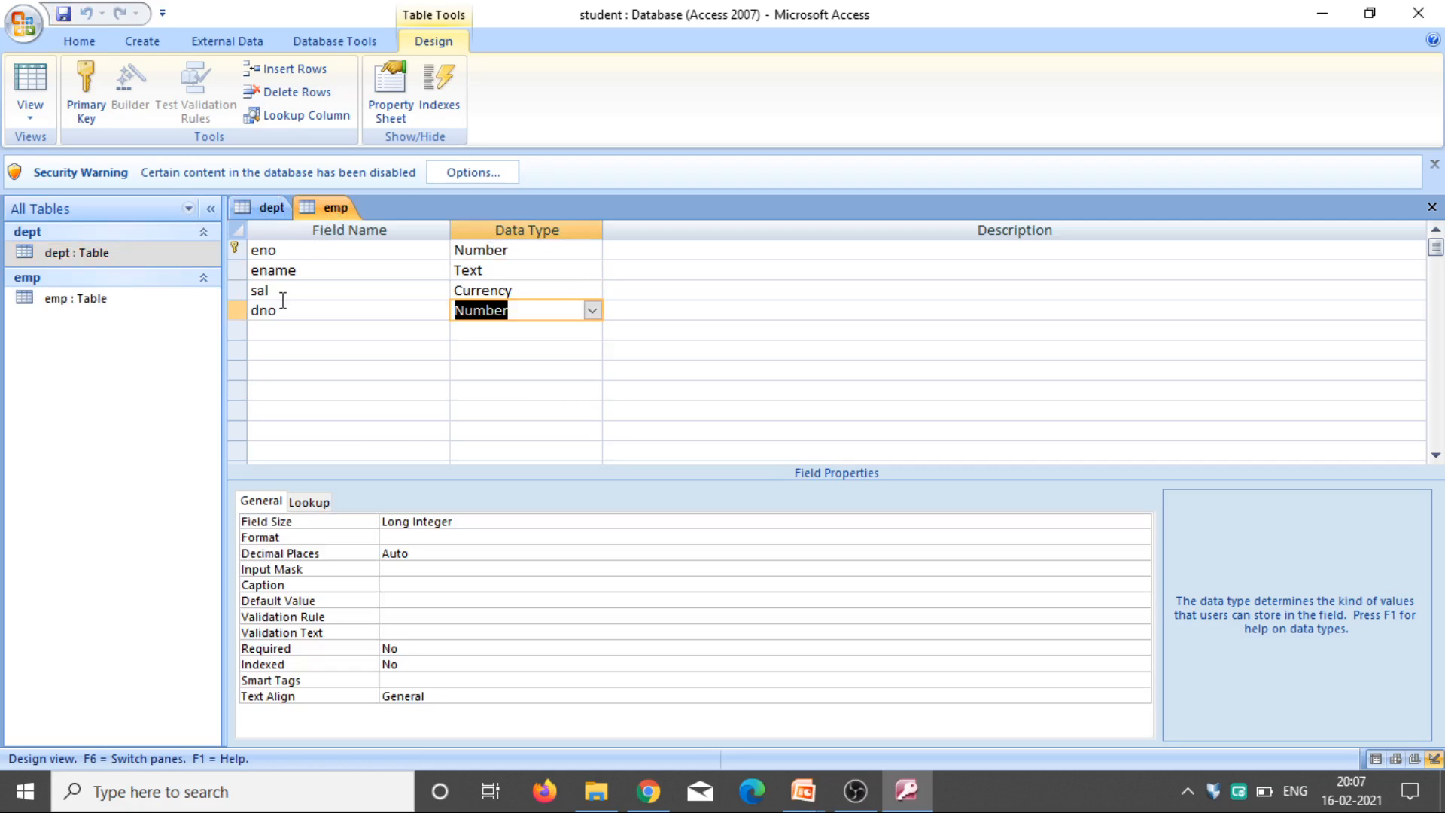
{"action": "left_click", "coordinate": [275, 207]}
{"action": "right_click", "coordinate": [278, 210]}
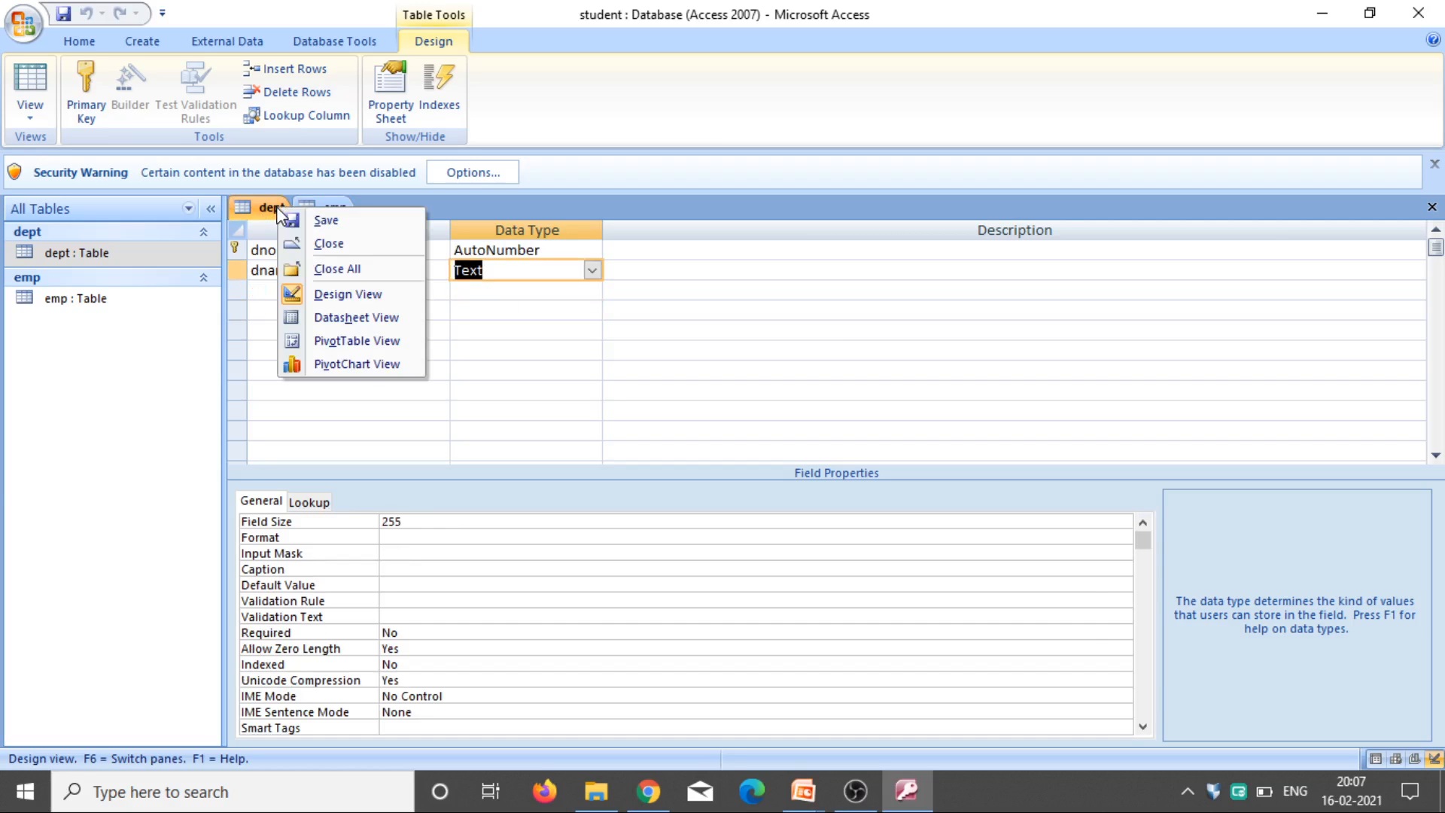
{"action": "left_click", "coordinate": [354, 269]}
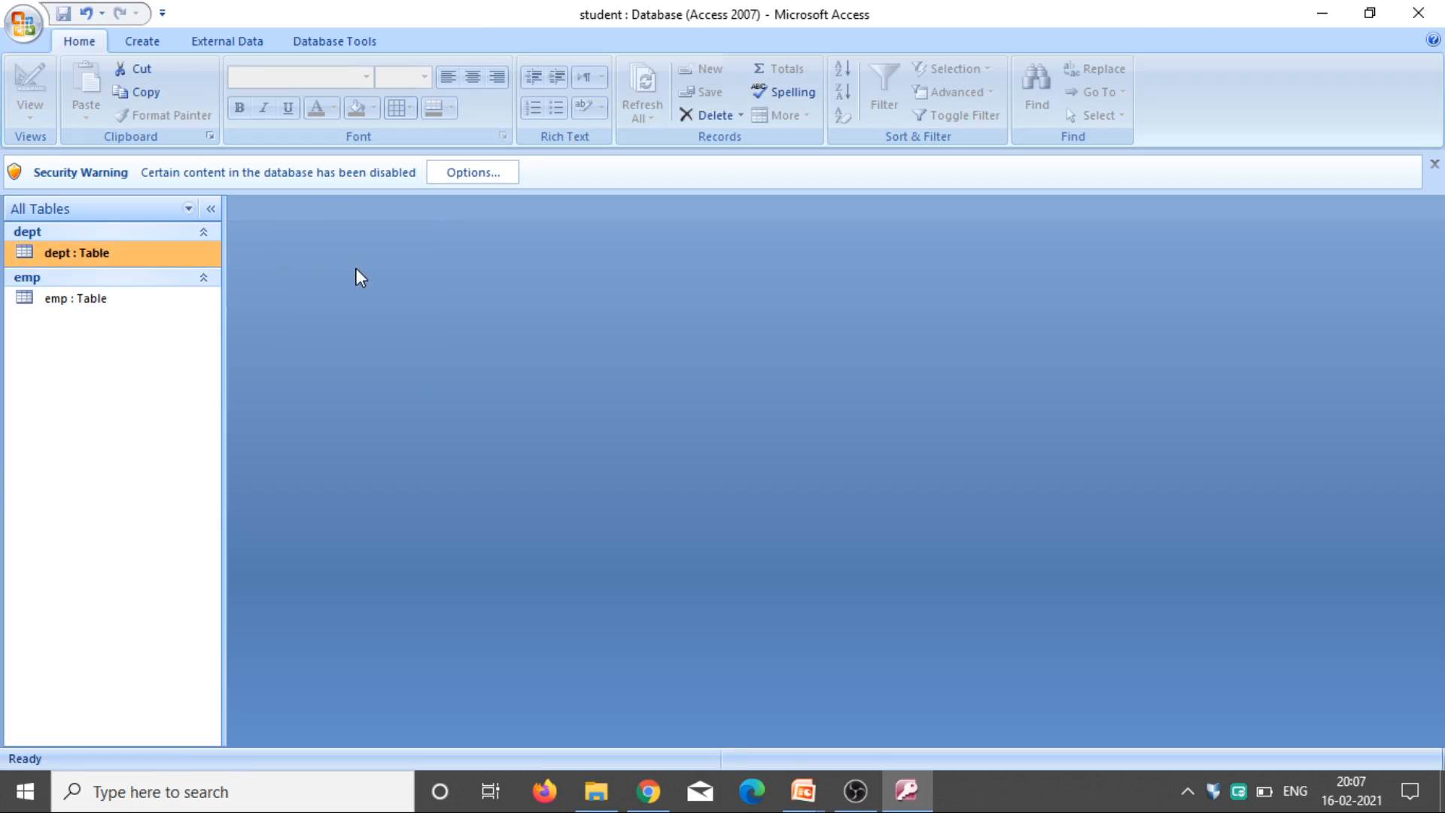
Open the database's Relationships window and remove the dept table from the layout.
{"action": "left_click", "coordinate": [348, 43]}
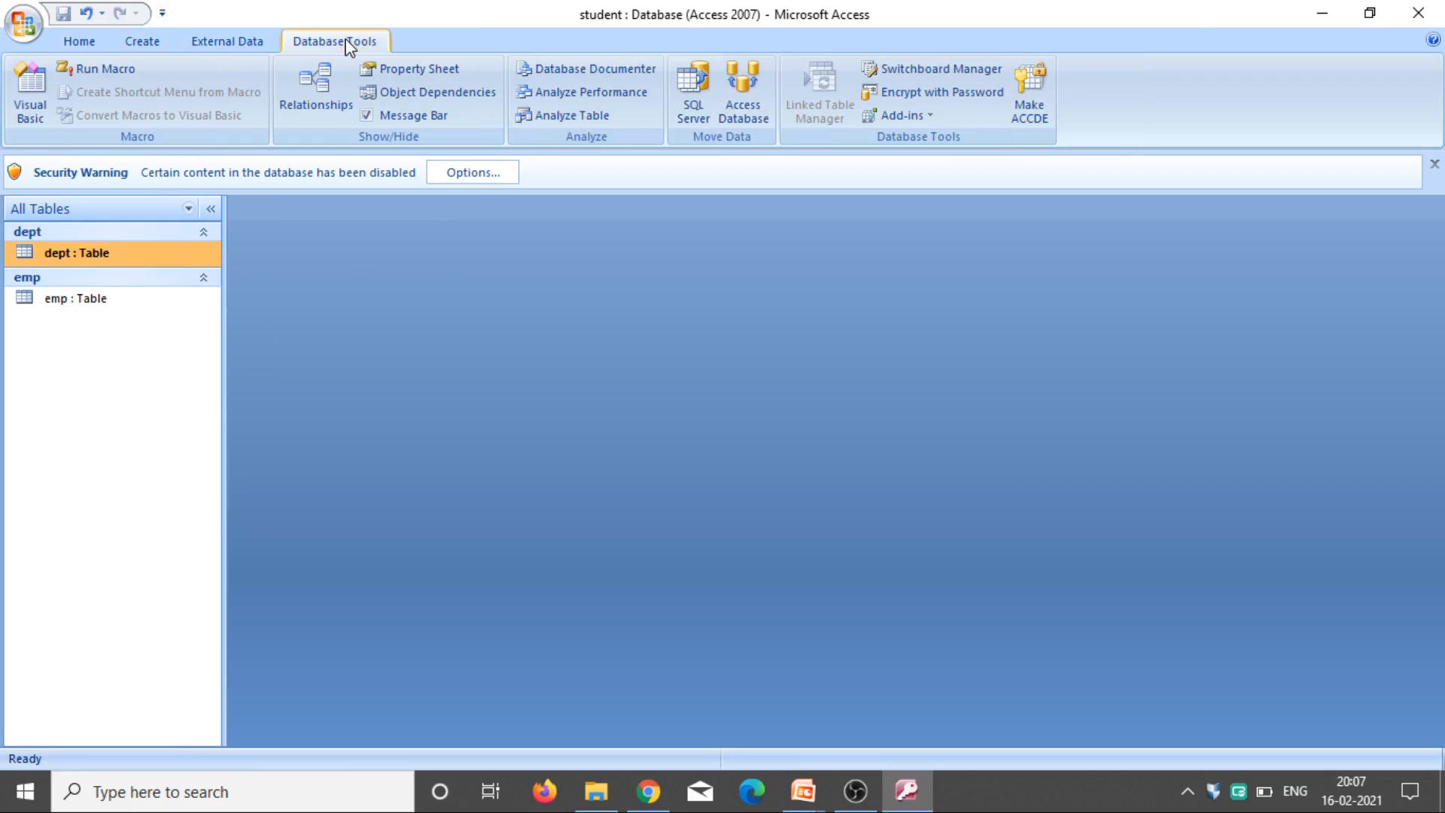
{"action": "left_click", "coordinate": [328, 104]}
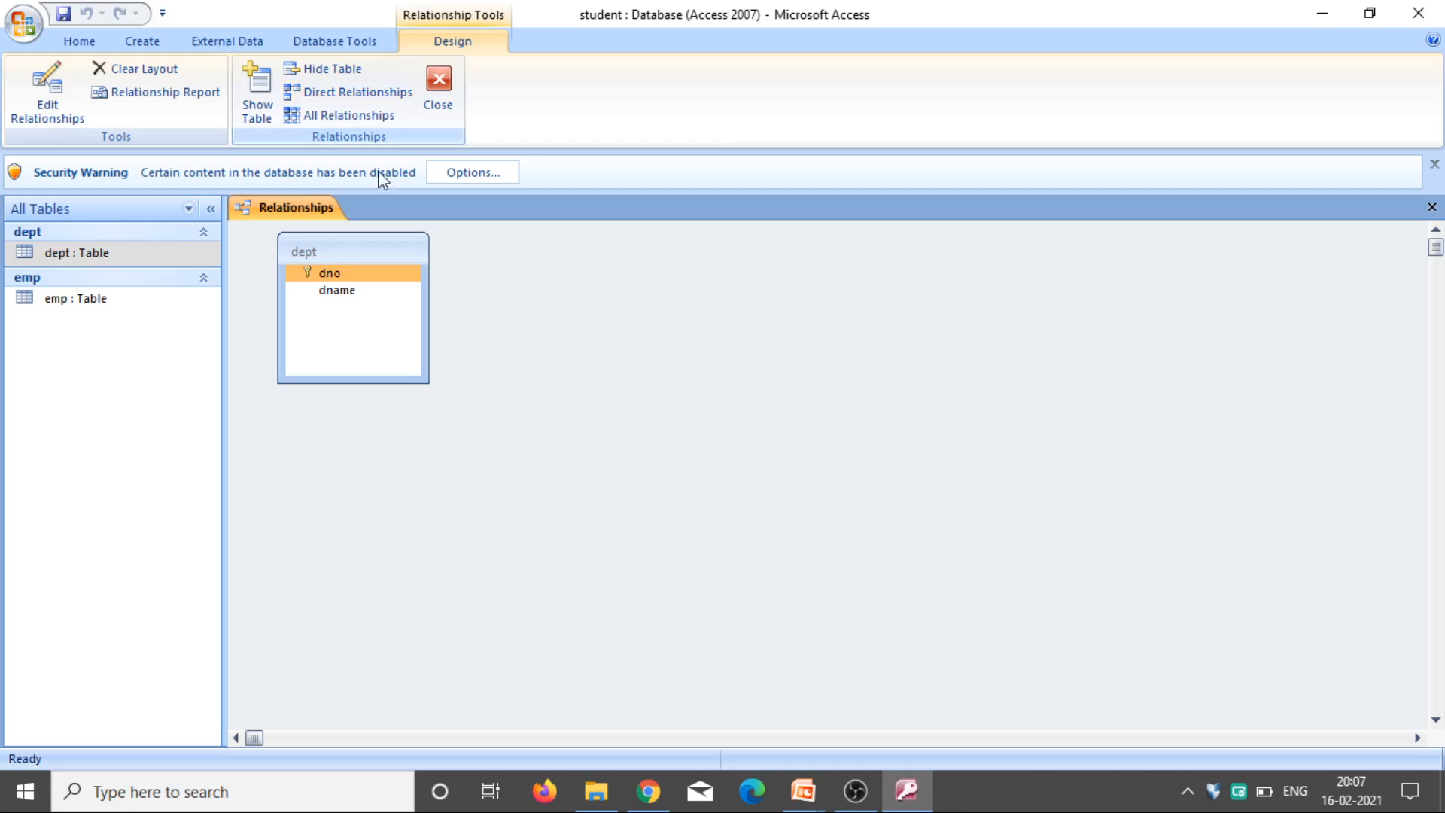
{"action": "key", "text": "Delete"}
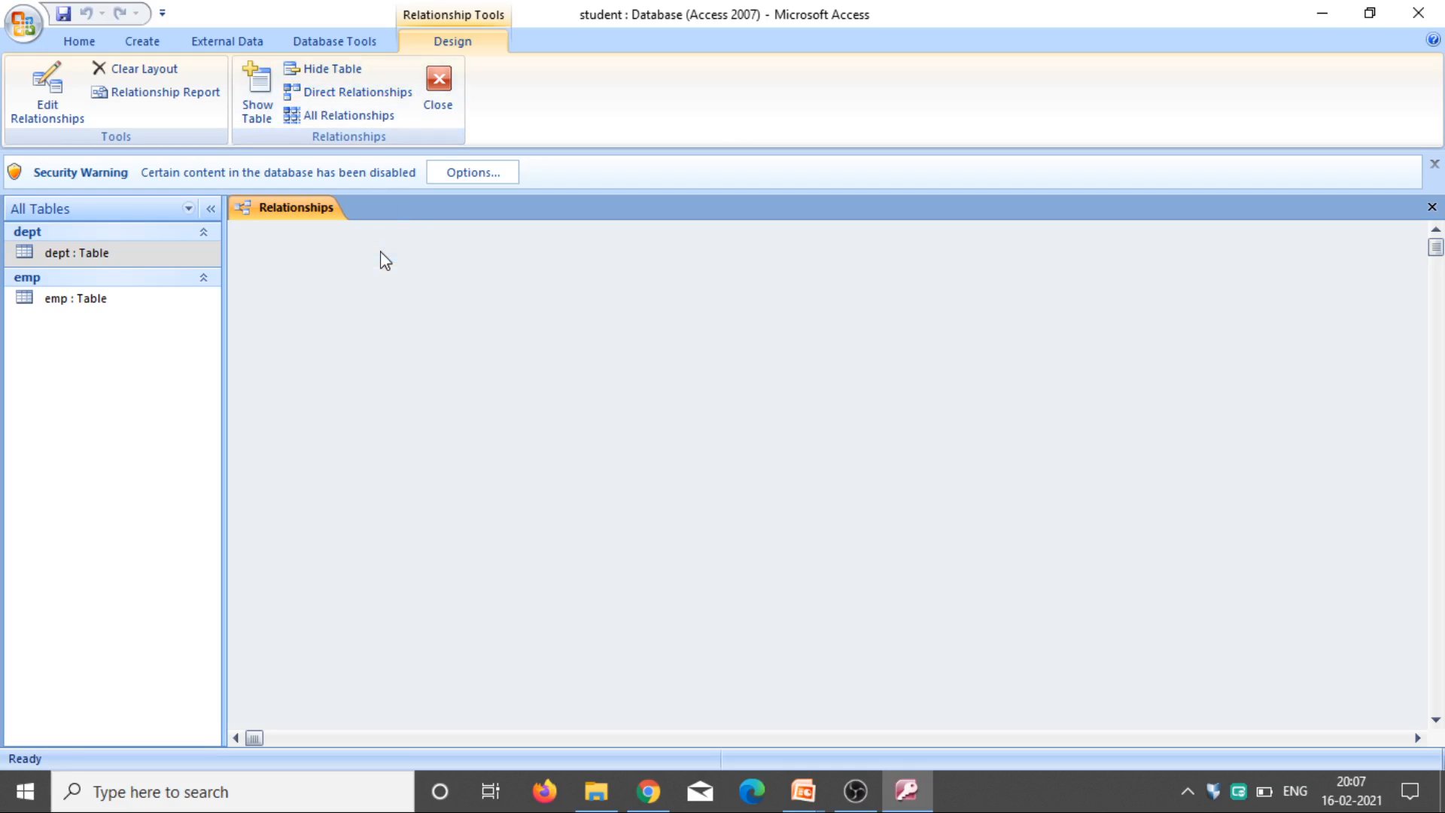
Add the dept and emp tables to the relationships layout.
{"action": "left_click", "coordinate": [258, 114]}
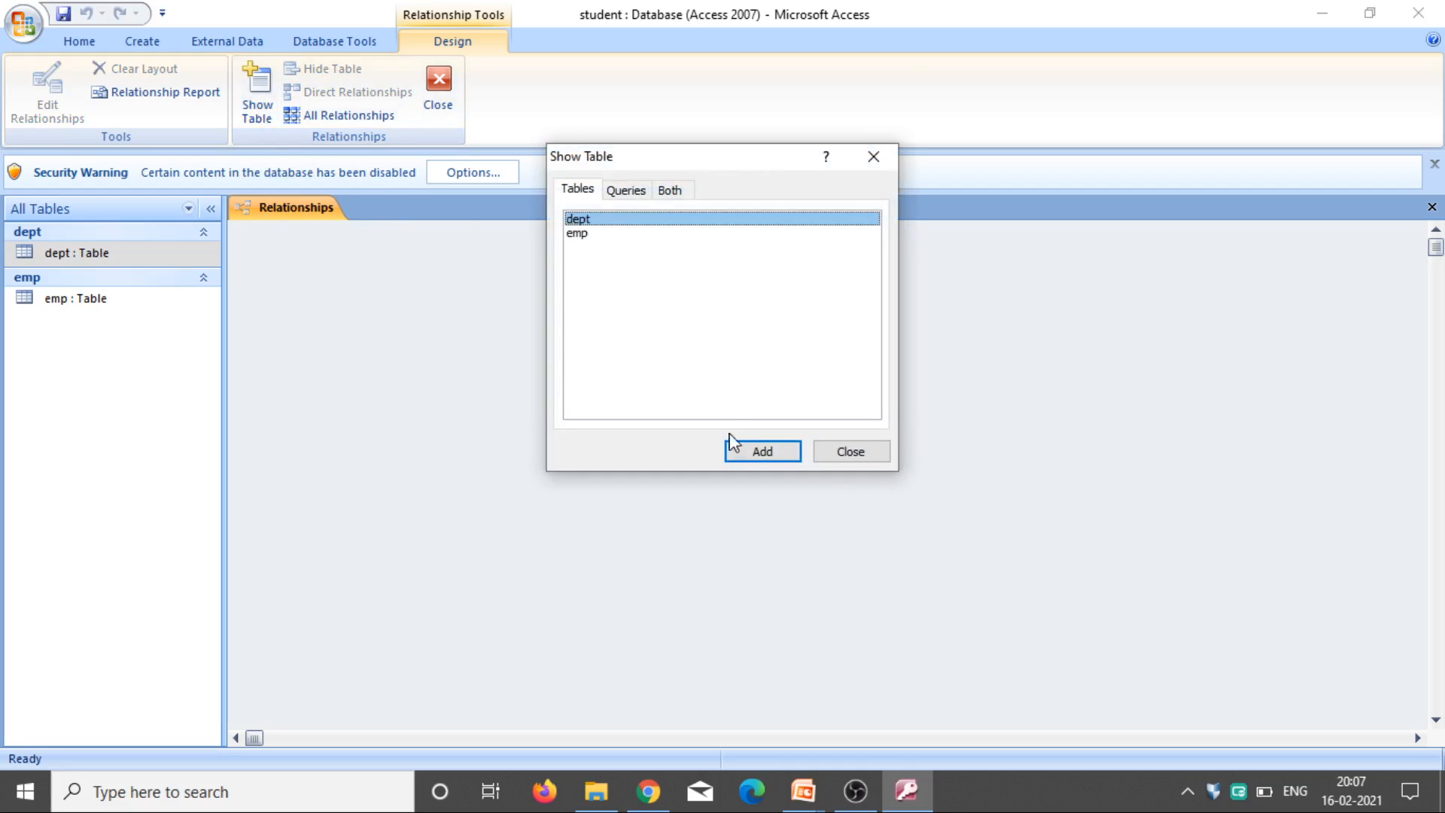
{"action": "left_click", "coordinate": [761, 449]}
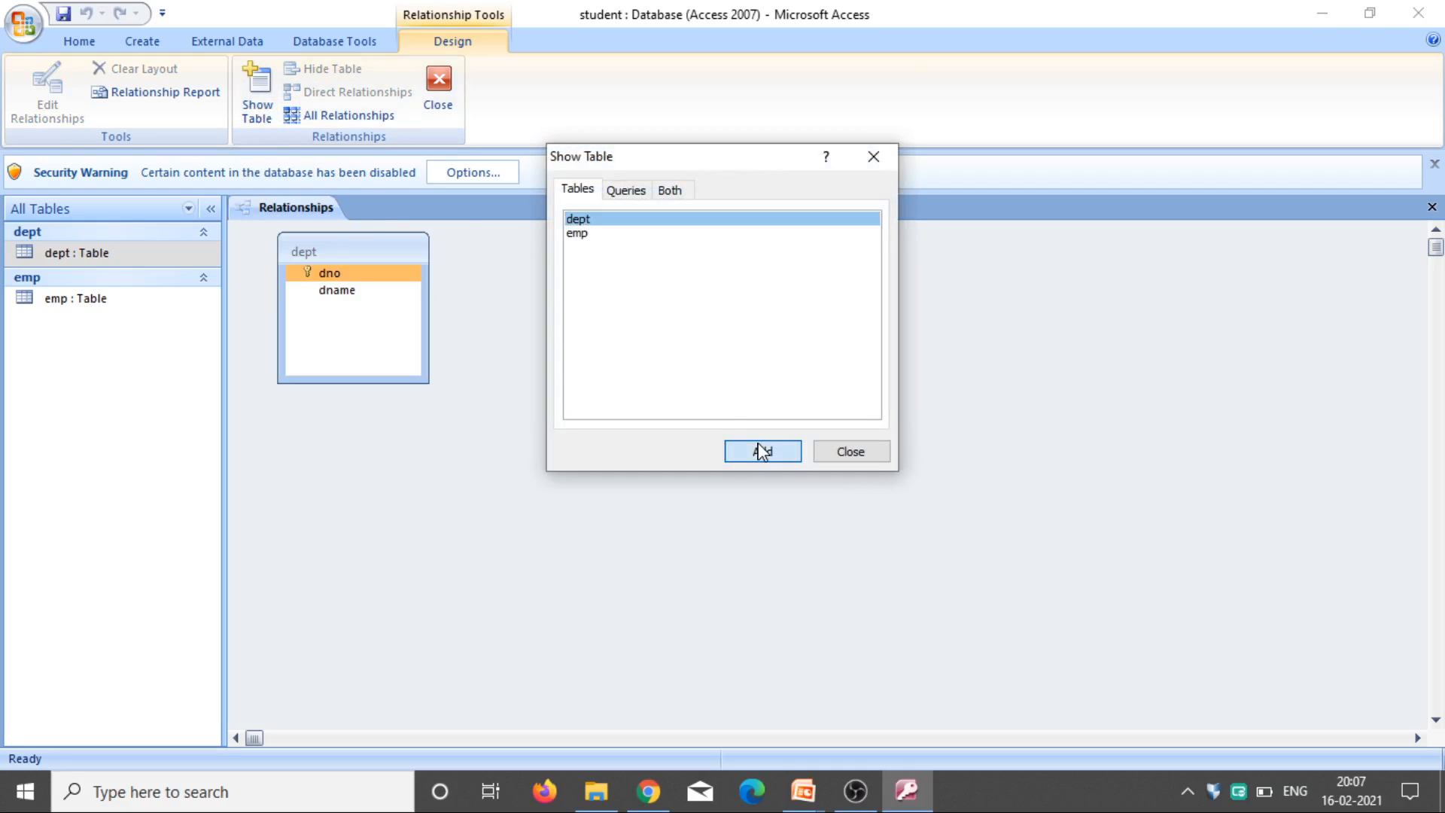
{"action": "left_click", "coordinate": [577, 234]}
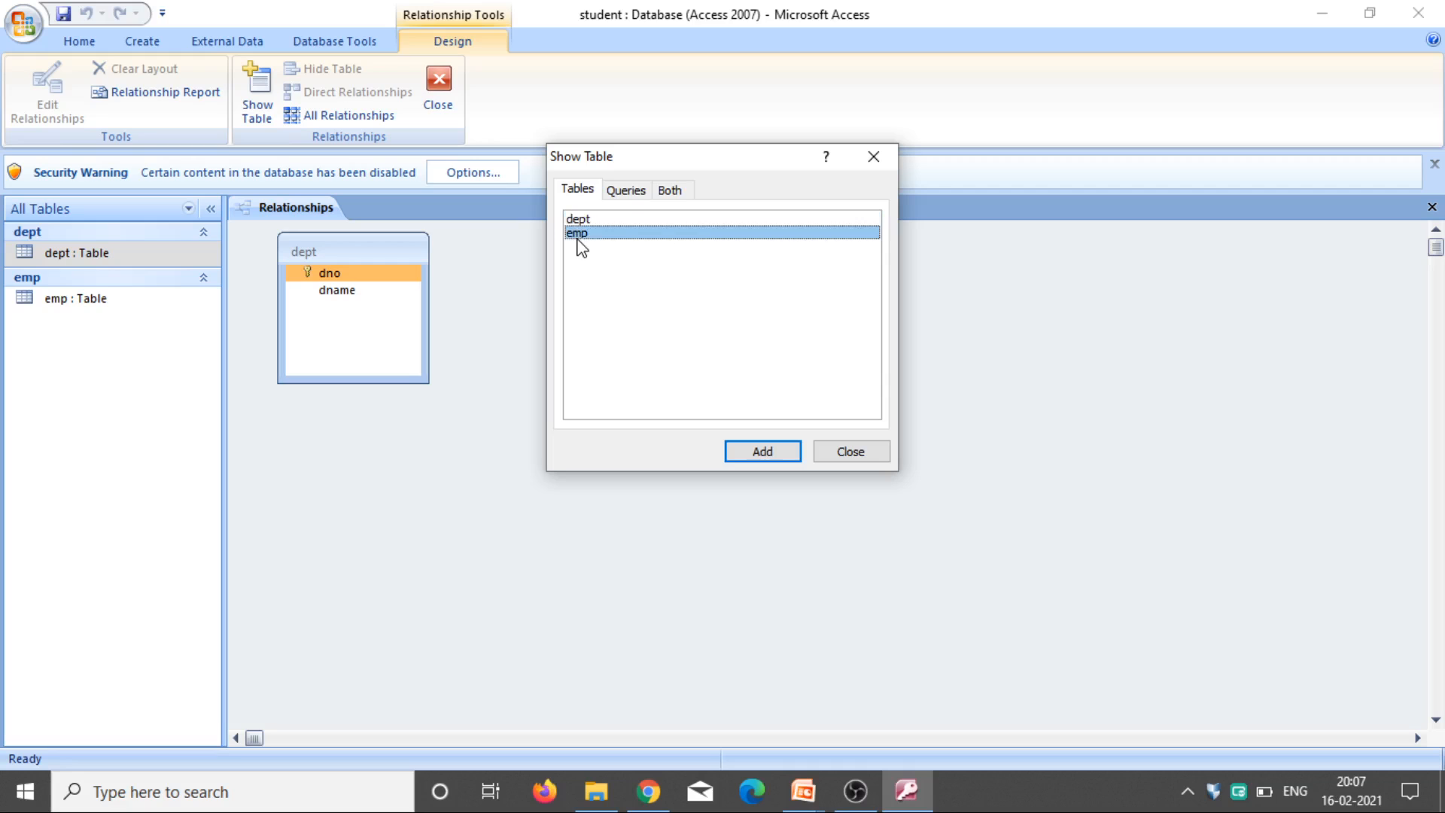
{"action": "left_click", "coordinate": [755, 459]}
{"action": "left_click", "coordinate": [874, 158]}
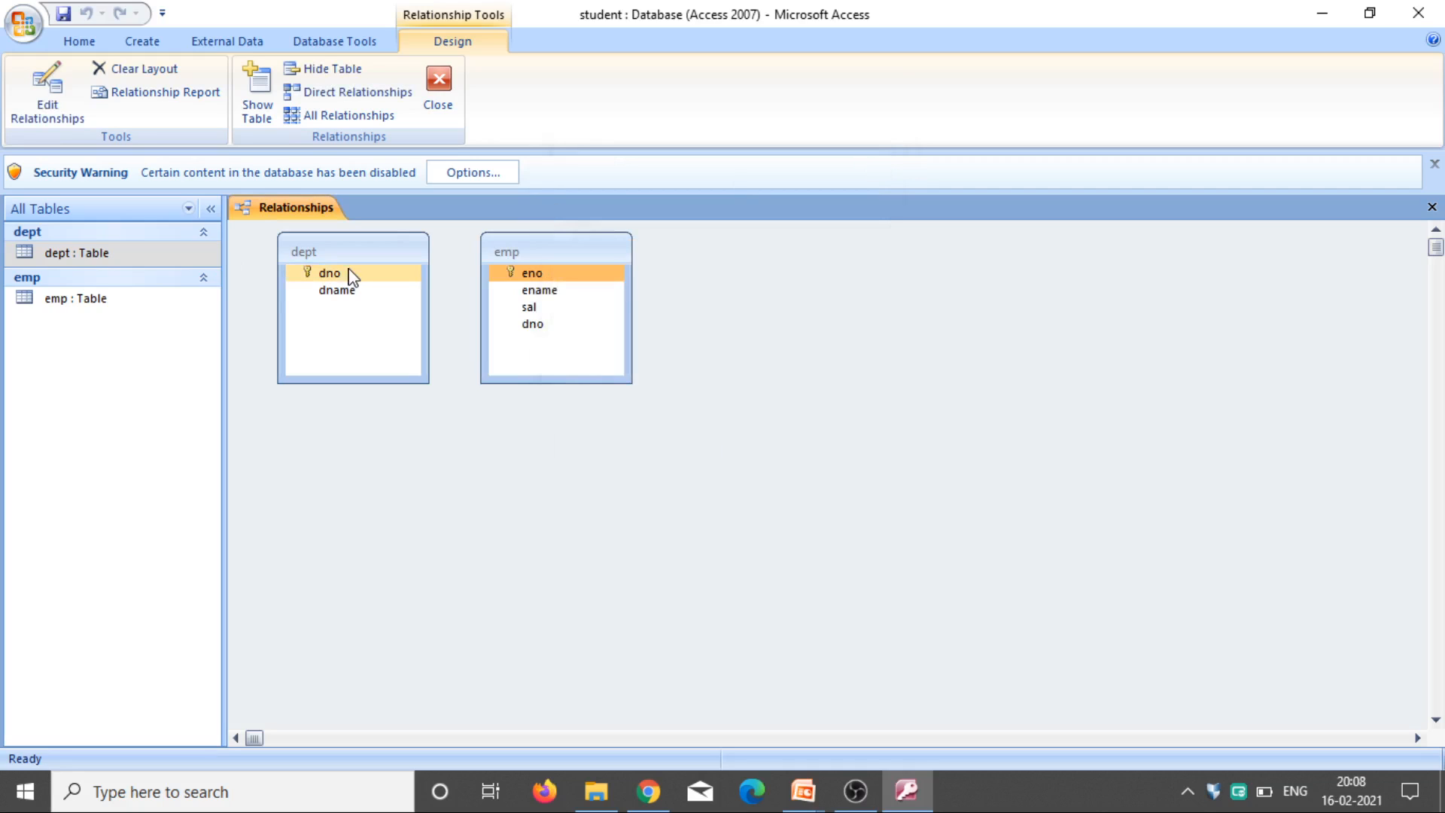
Relate dept's dno to emp's dno with referential integrity, cascade update and cascade delete enabled, and save and close the relationships layout.
{"action": "left_click_drag", "start_coordinate": [539, 325], "coordinate": [510, 303]}
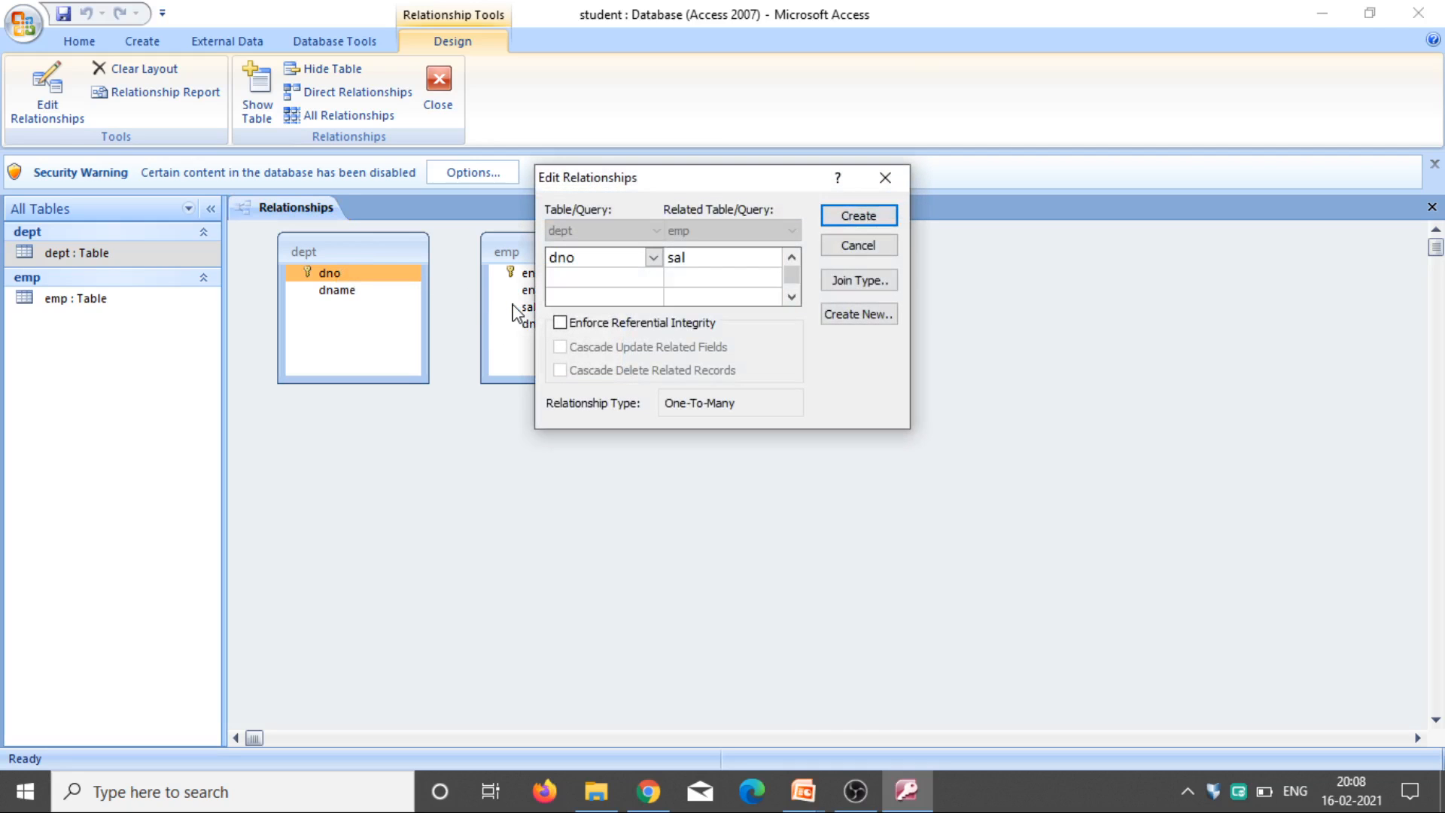
{"action": "left_click", "coordinate": [772, 257]}
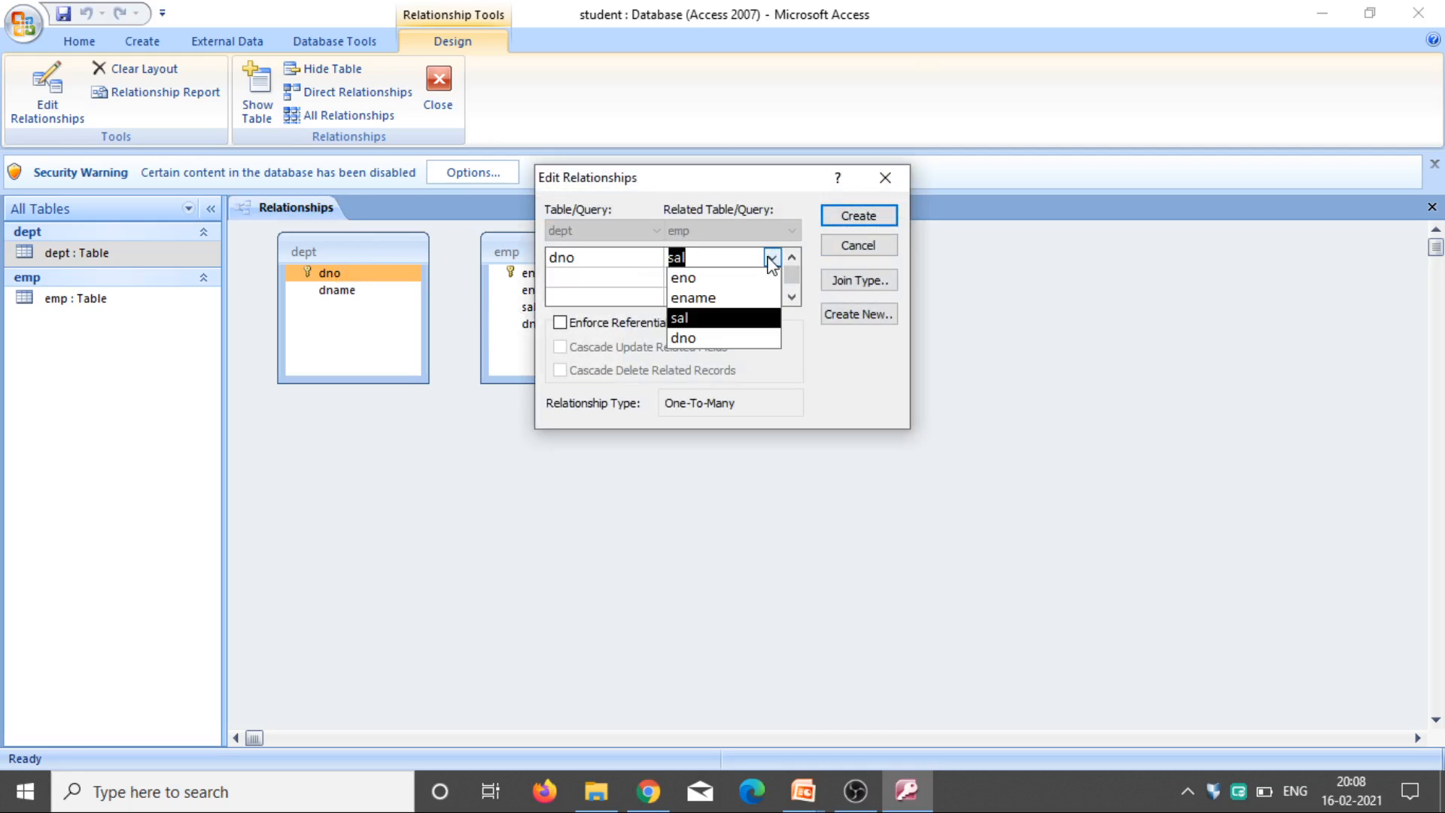
{"action": "left_click", "coordinate": [747, 342]}
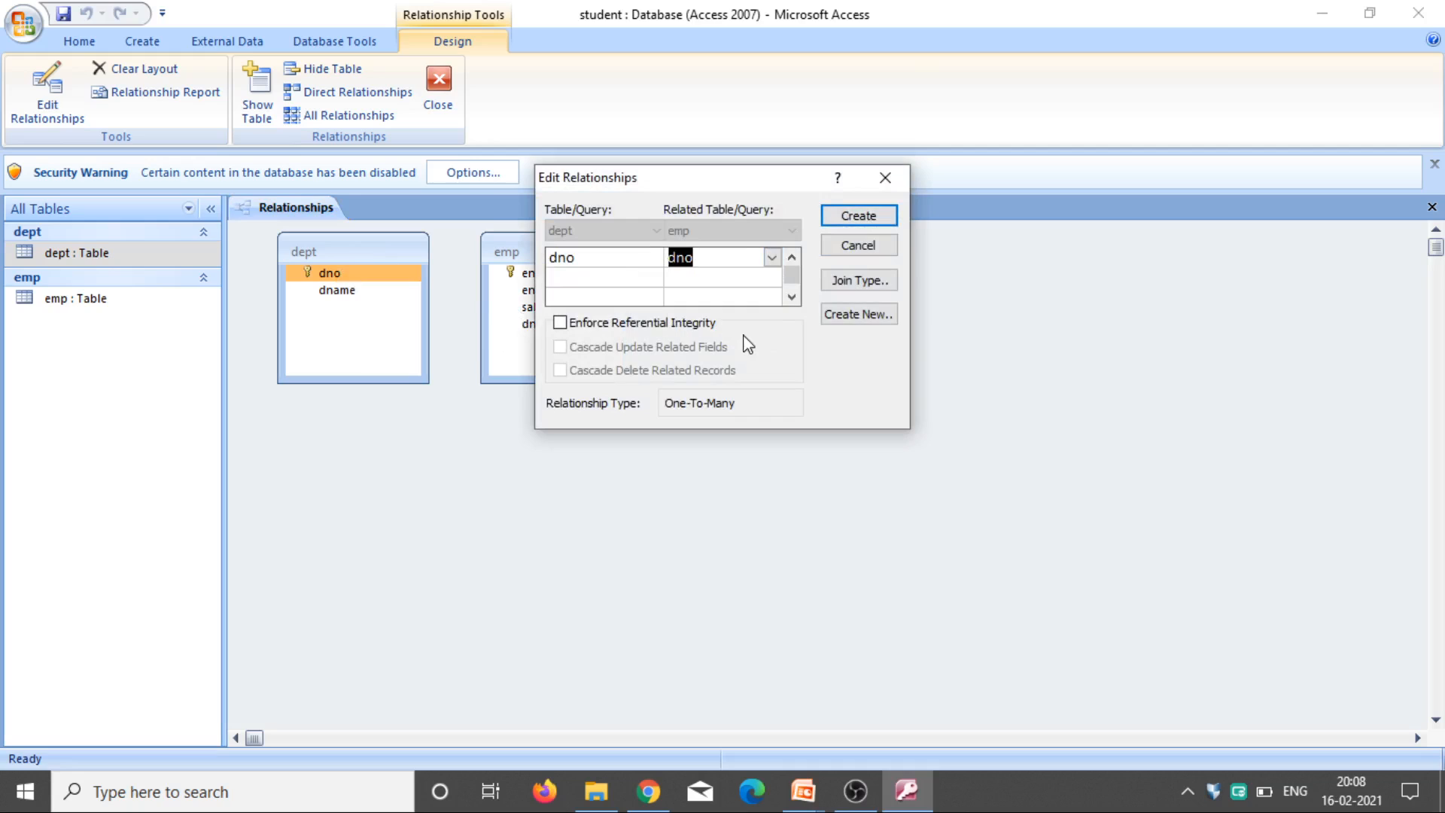
{"action": "left_click", "coordinate": [560, 324]}
{"action": "left_click", "coordinate": [561, 348]}
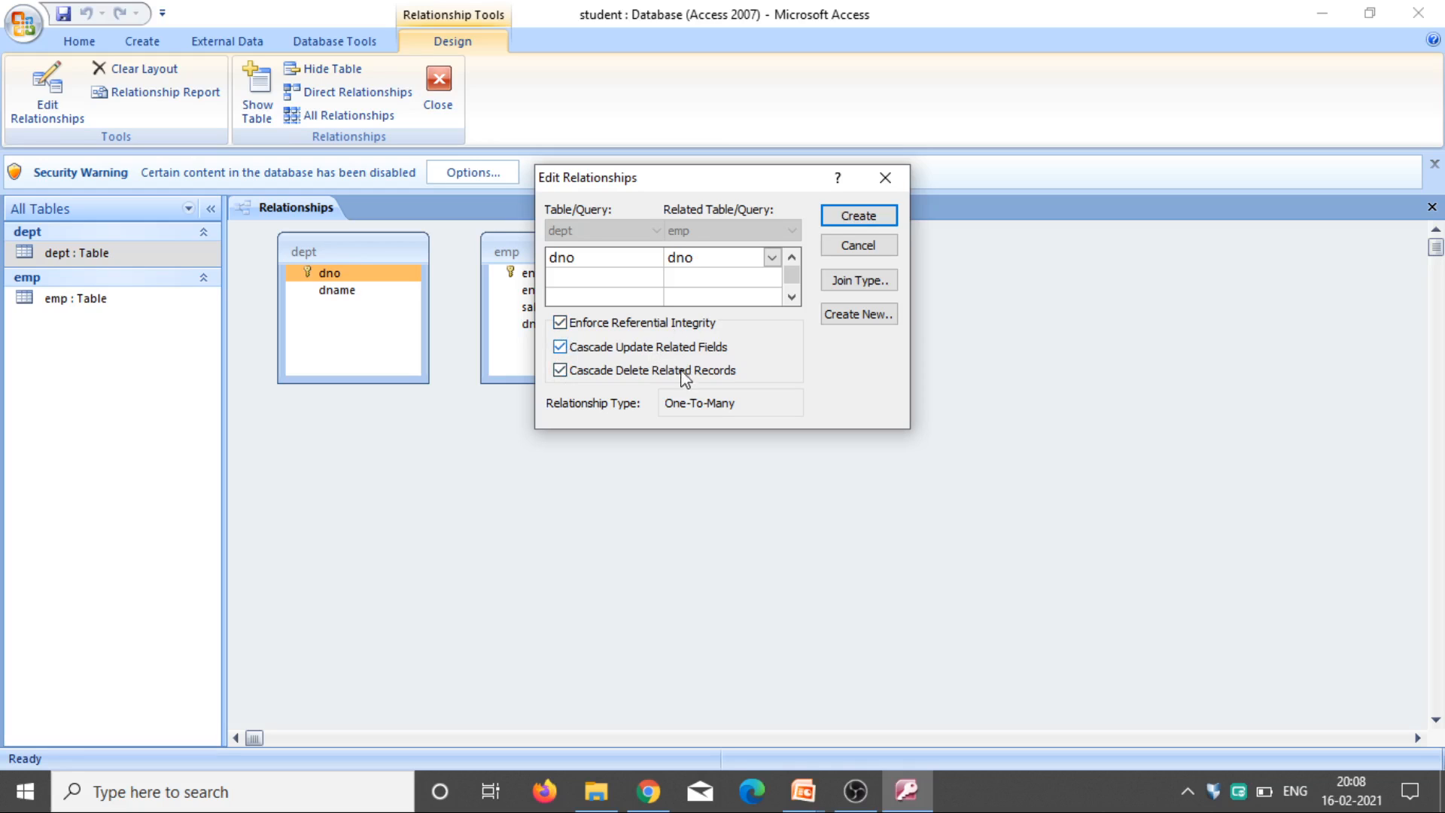
{"action": "left_click", "coordinate": [857, 217]}
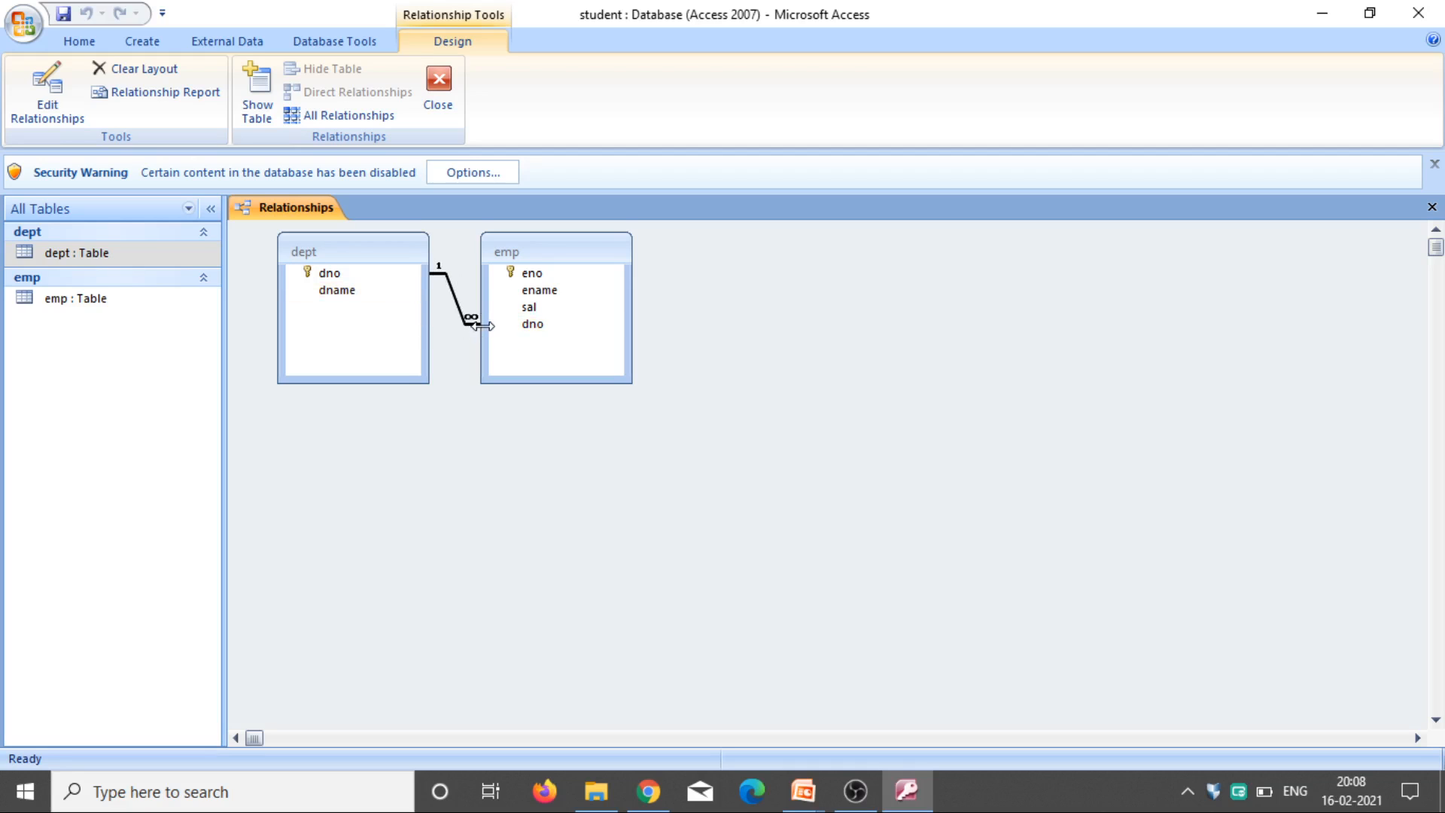
{"action": "left_click", "coordinate": [438, 79]}
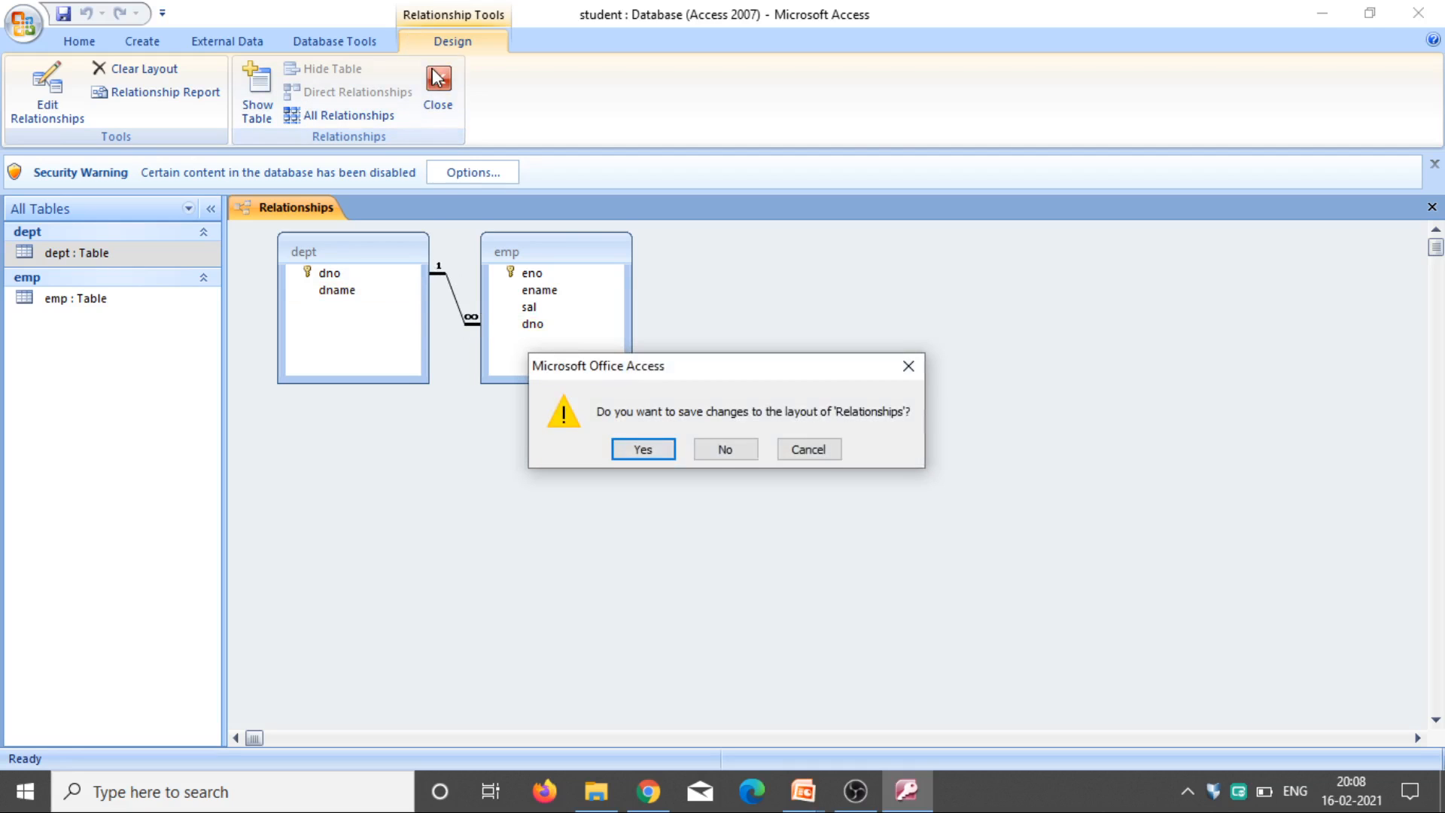
{"action": "left_click", "coordinate": [645, 451]}
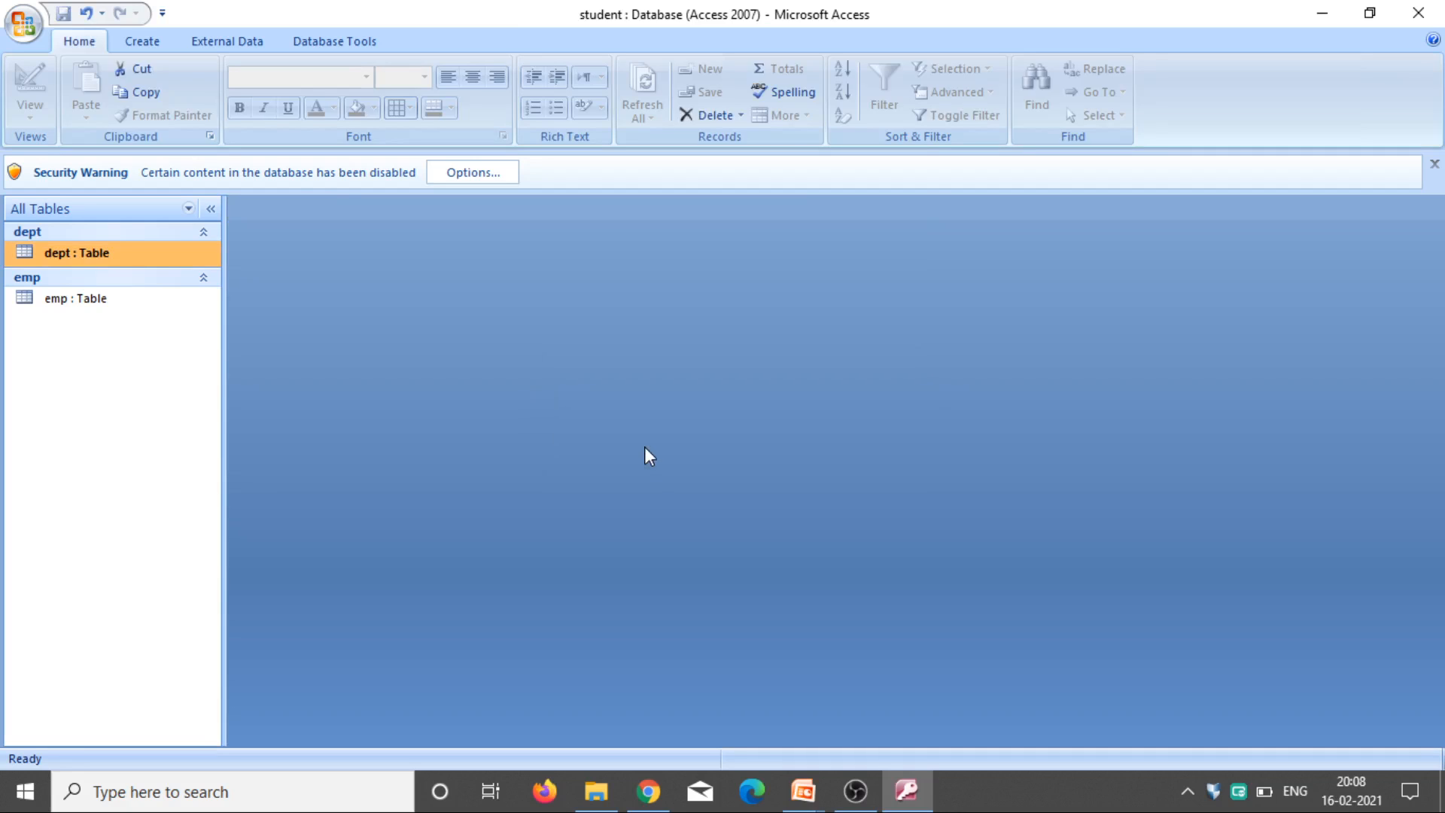
Enter three departments with the dname values com, phy and che in the dept table and save the records.
{"action": "double_click", "coordinate": [103, 298]}
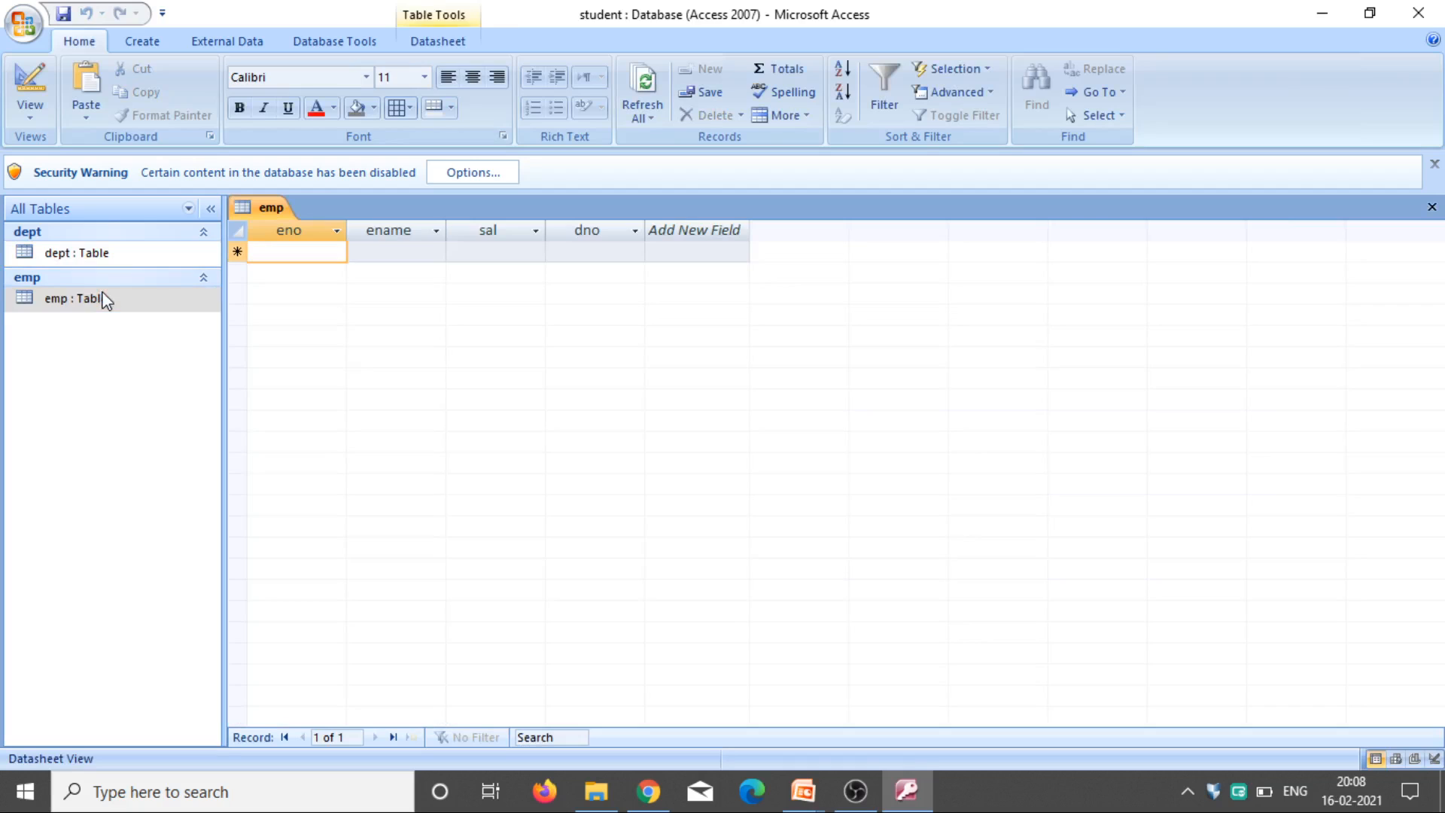
{"action": "double_click", "coordinate": [123, 253]}
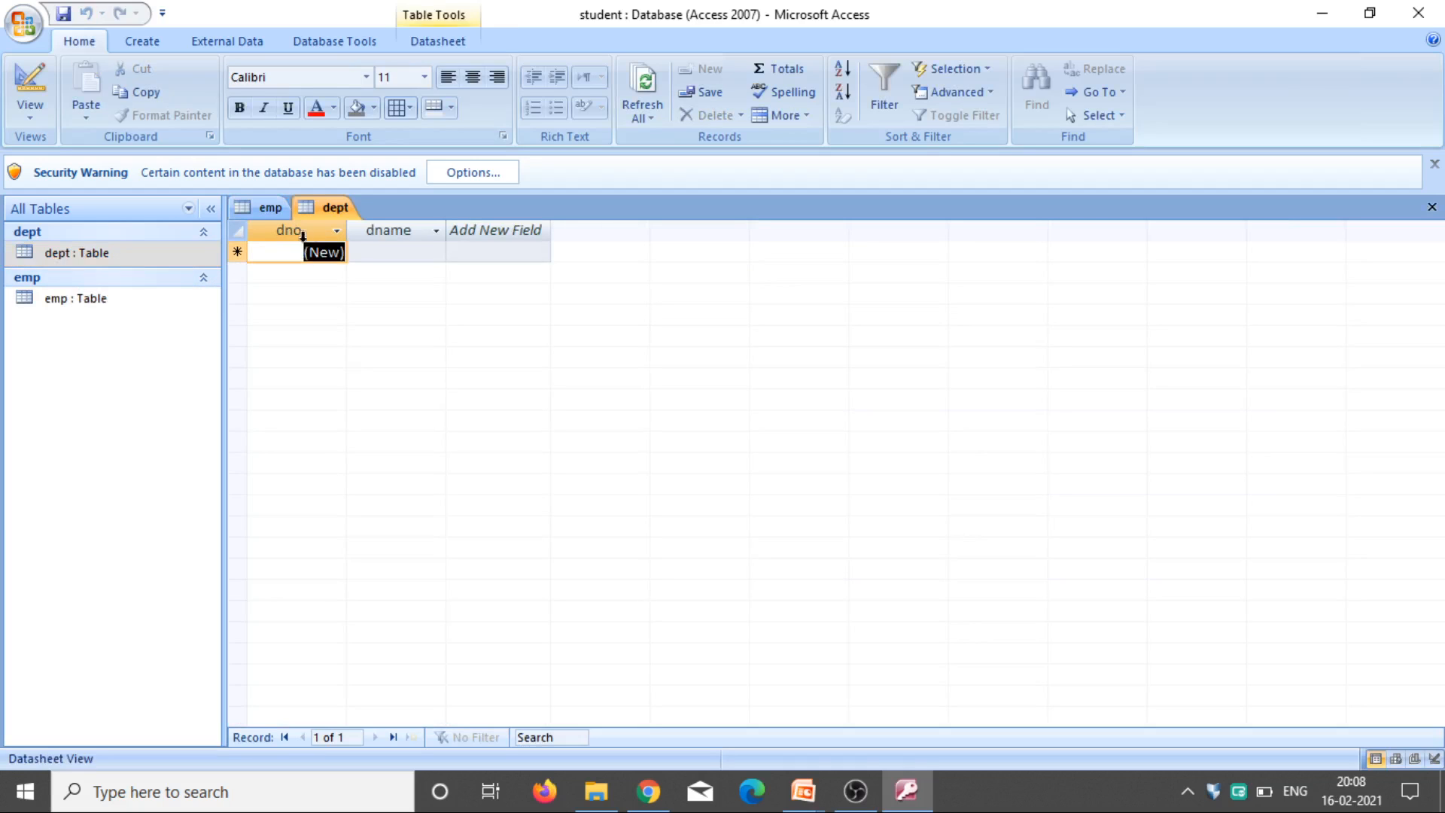
{"action": "left_click", "coordinate": [336, 218]}
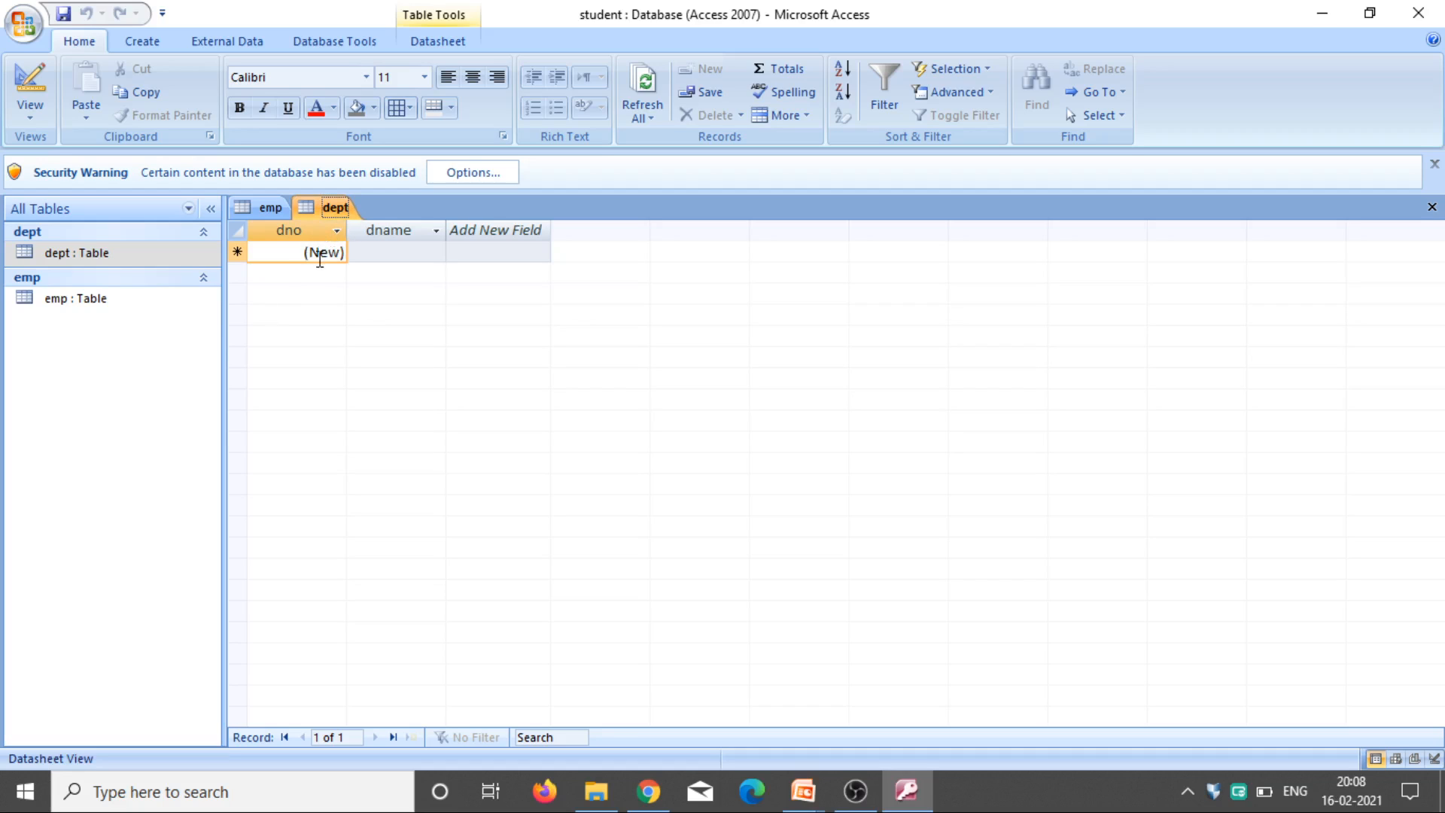
{"action": "left_click", "coordinate": [369, 258]}
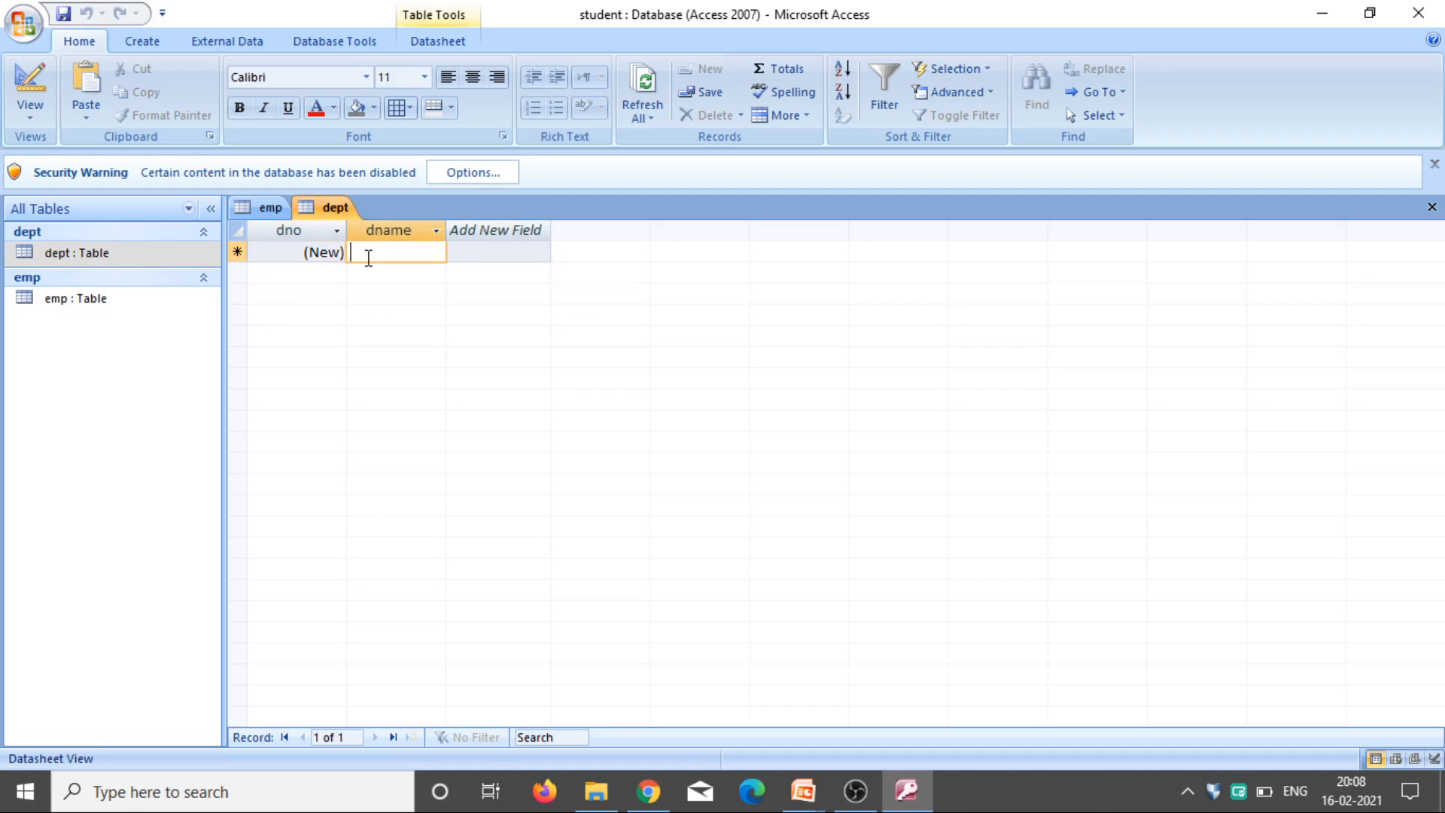
{"action": "type", "text": "com"}
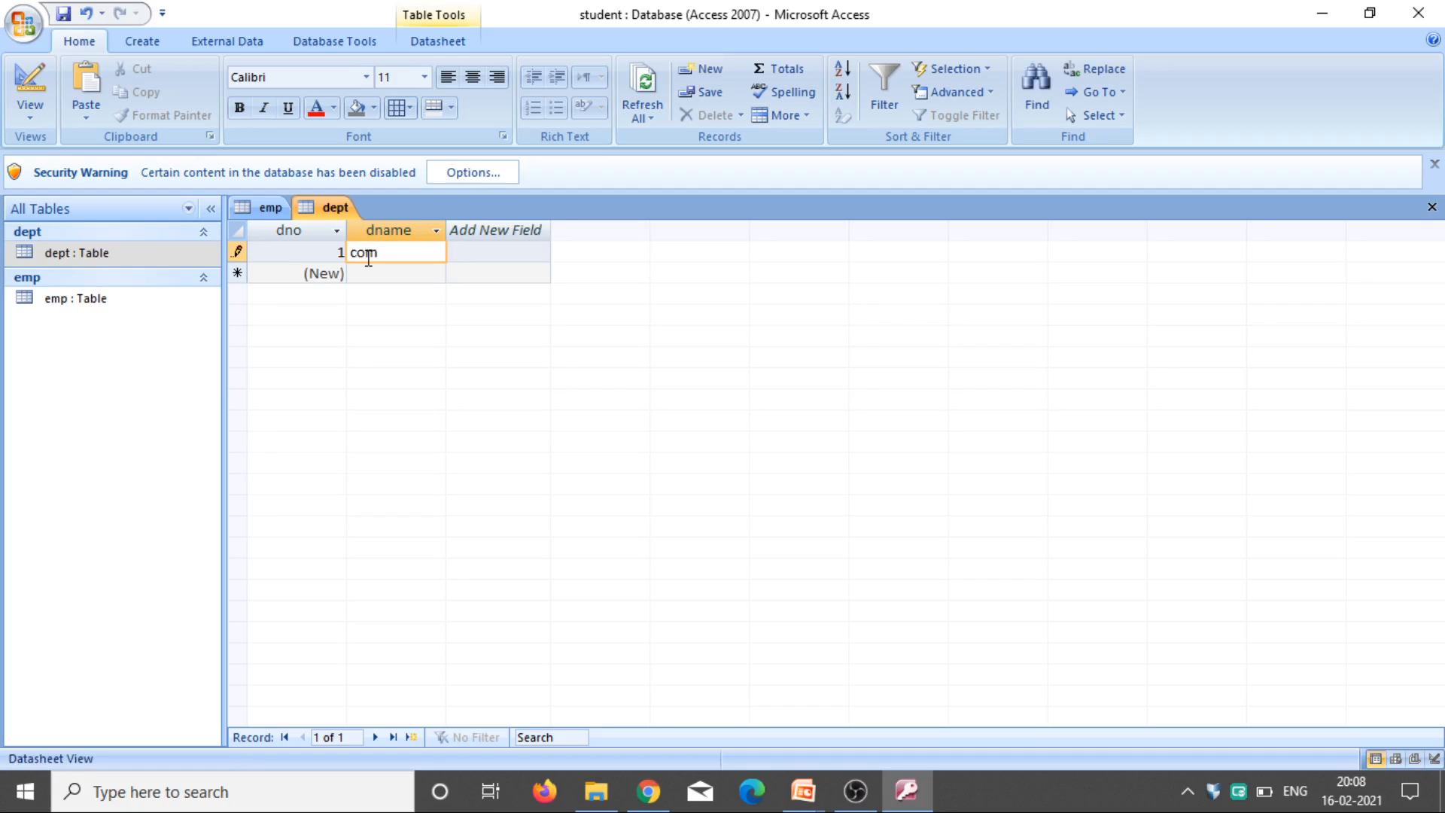
{"action": "key", "text": "Down"}
{"action": "type", "text": "ph"}
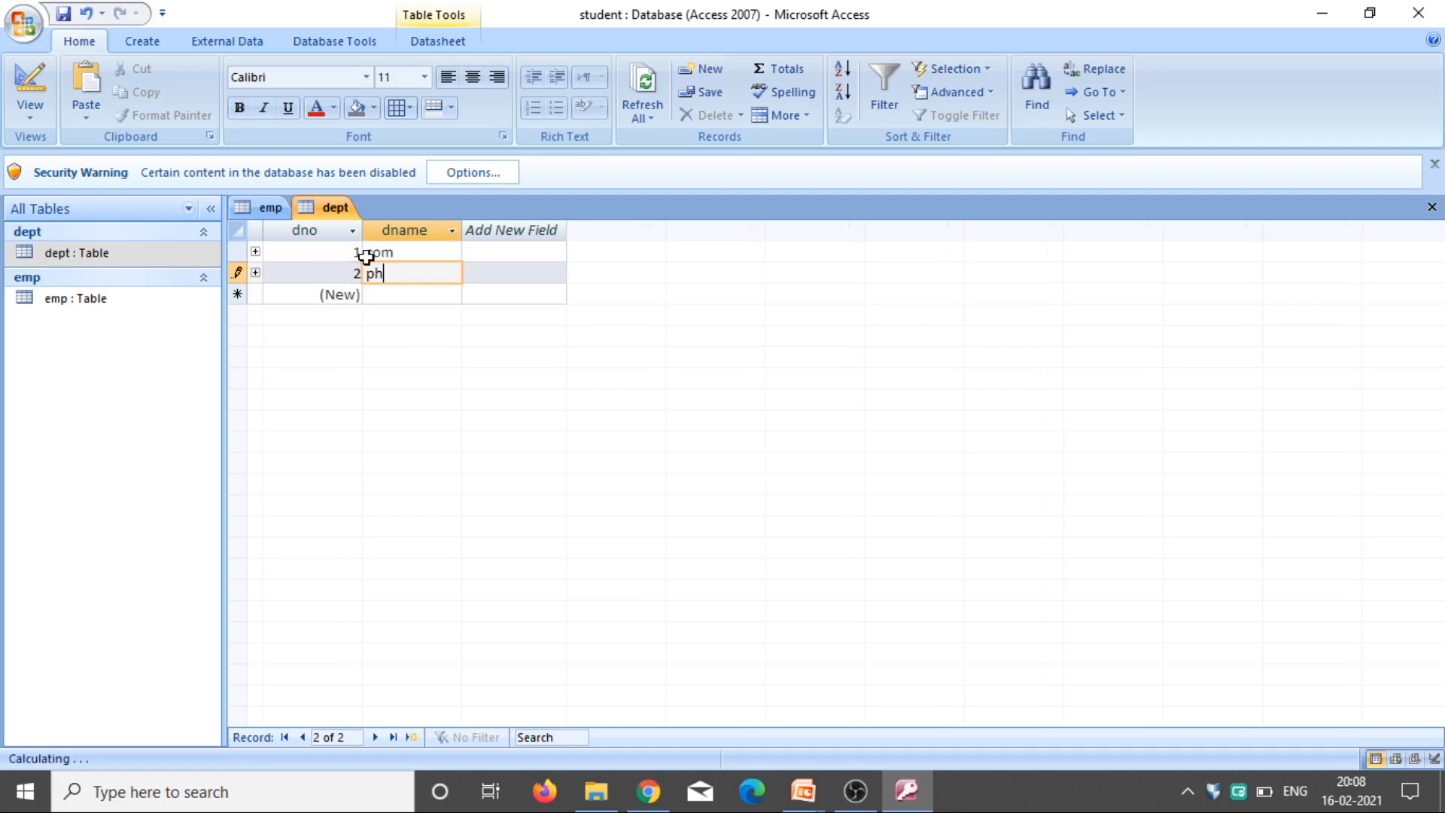
{"action": "type", "text": "y"}
{"action": "key", "text": "Down"}
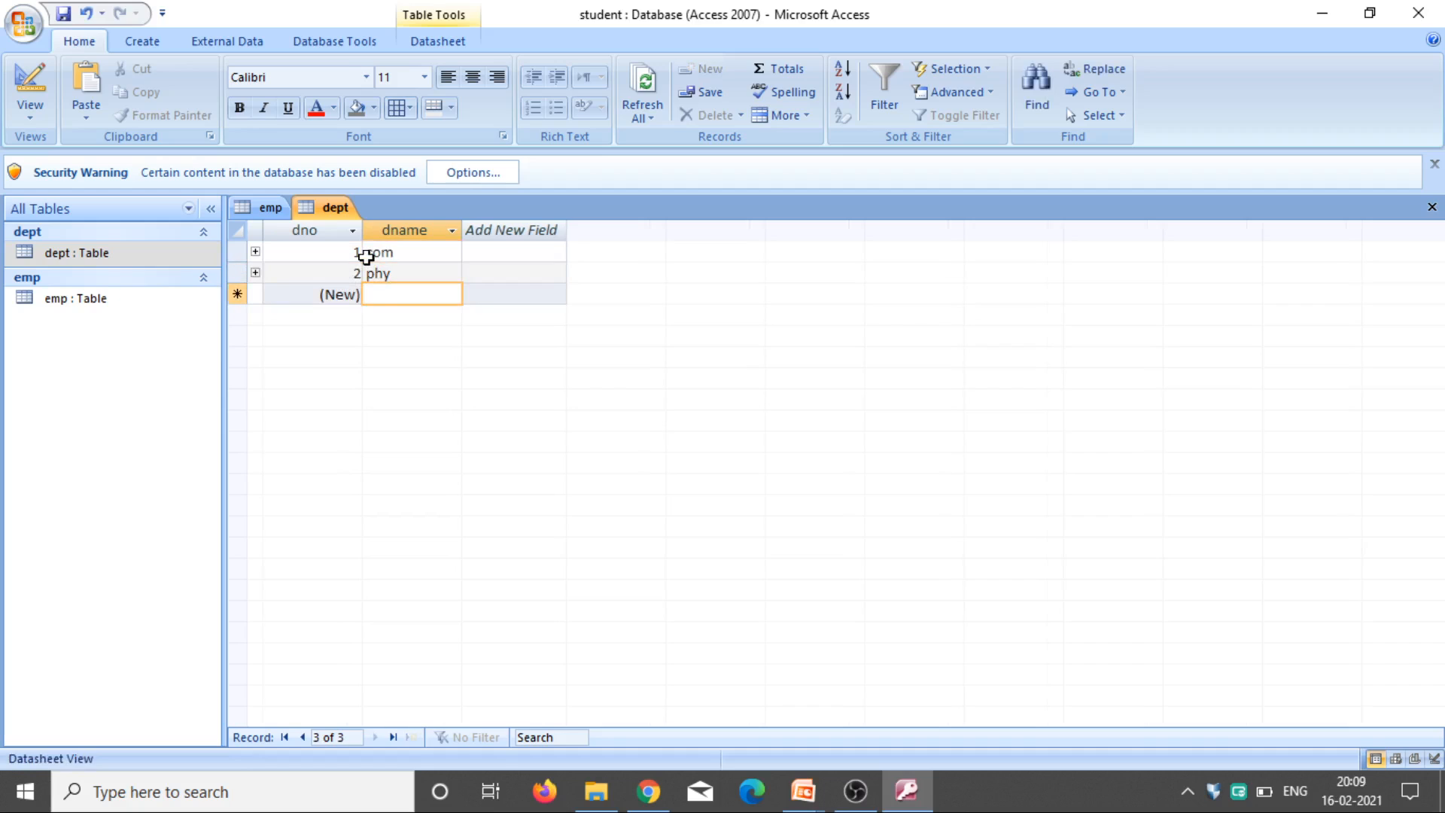
{"action": "type", "text": "che"}
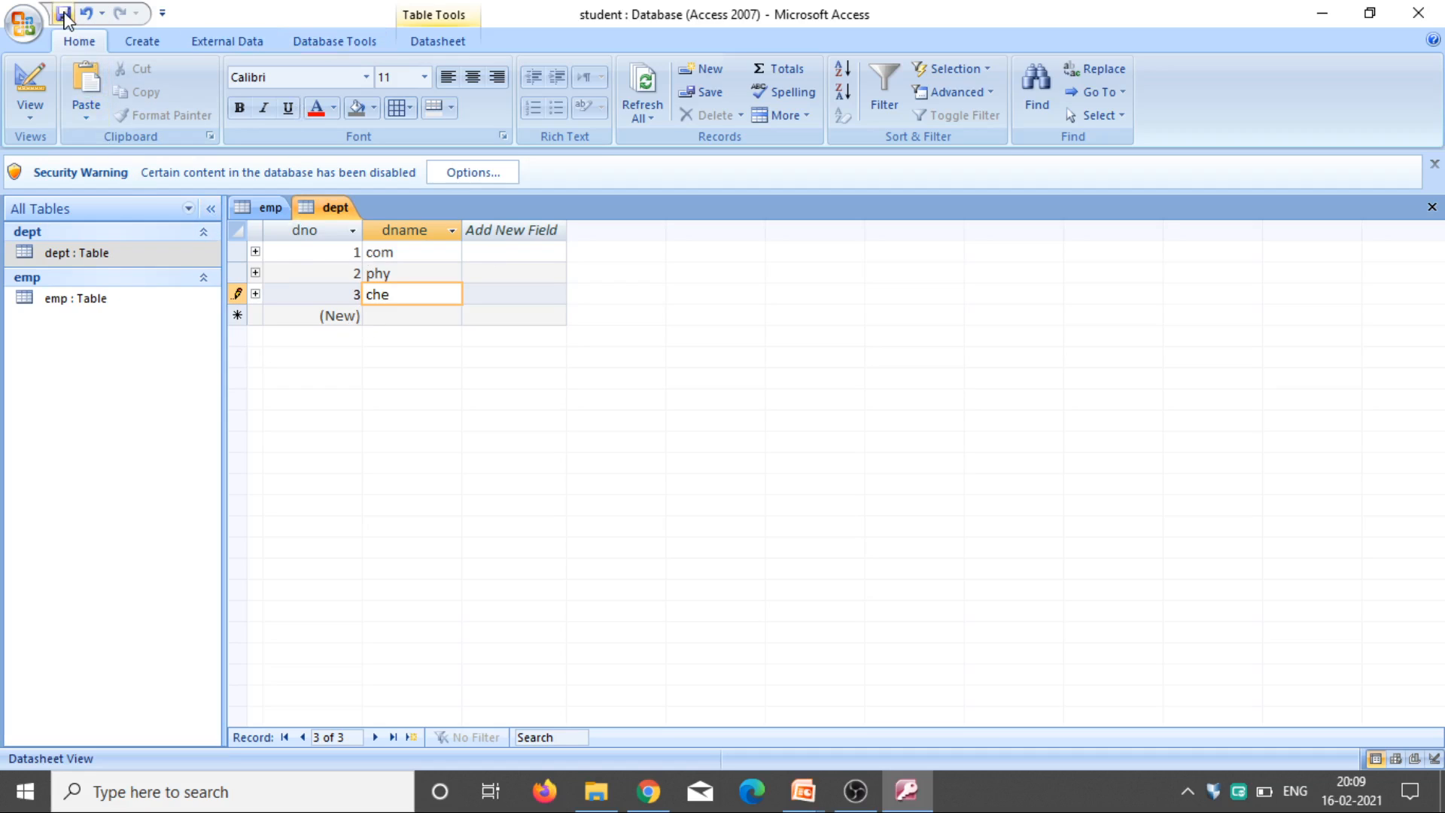
{"action": "left_click", "coordinate": [64, 14]}
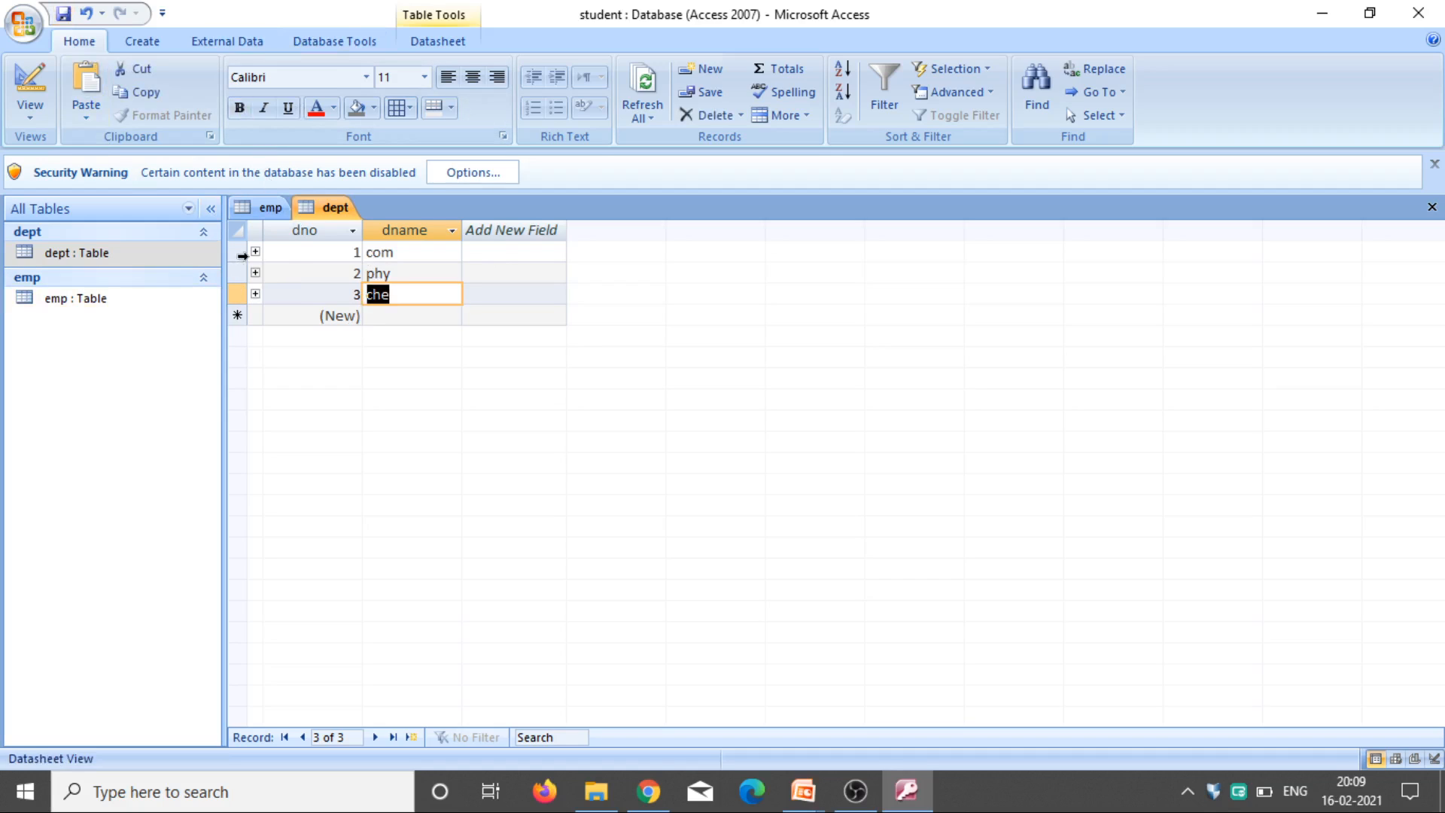
Expand the com department and add an employee with eno 101, the employee's name and a sal of 56000.
{"action": "left_click", "coordinate": [256, 252]}
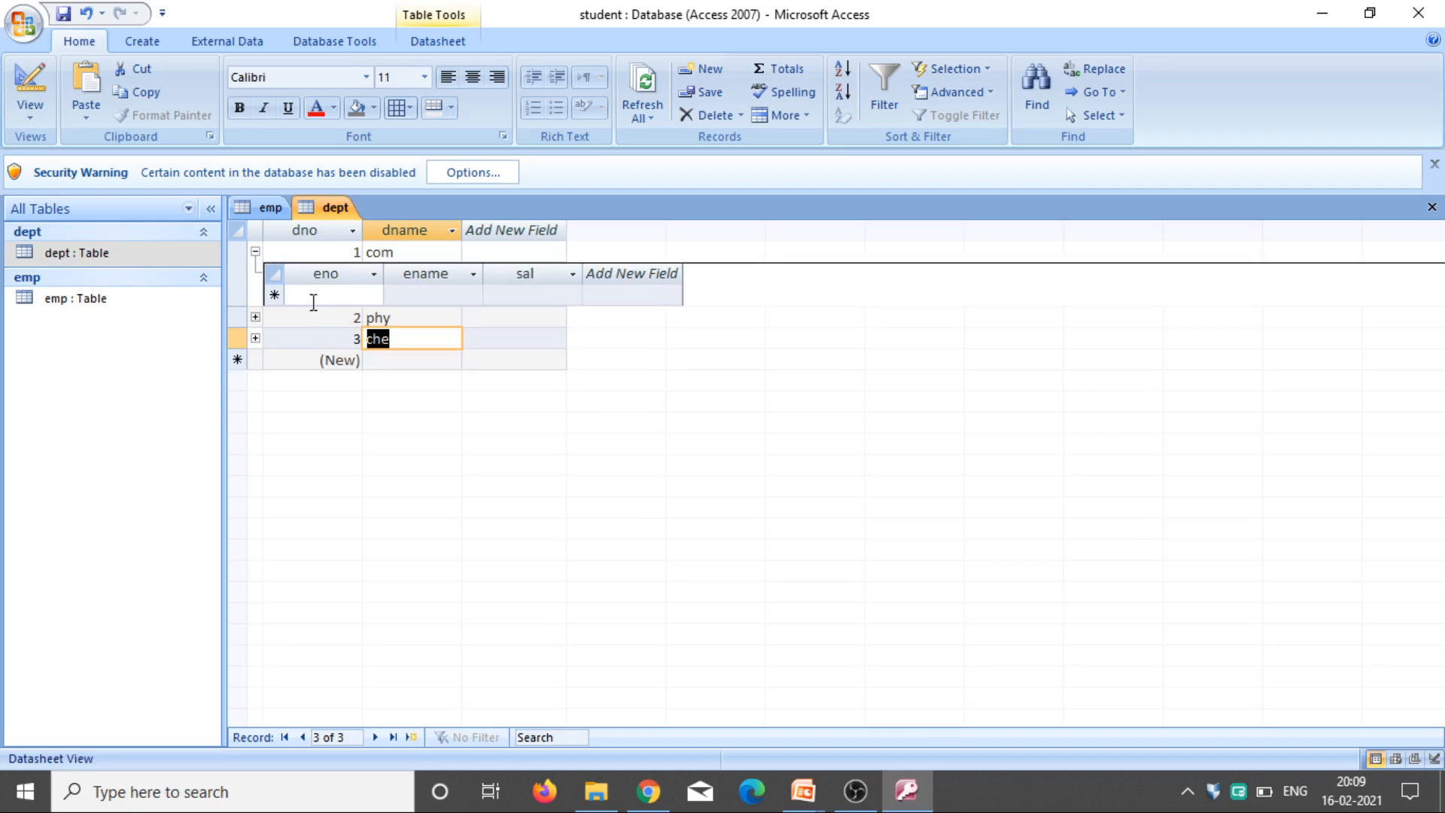
{"action": "left_click", "coordinate": [335, 297]}
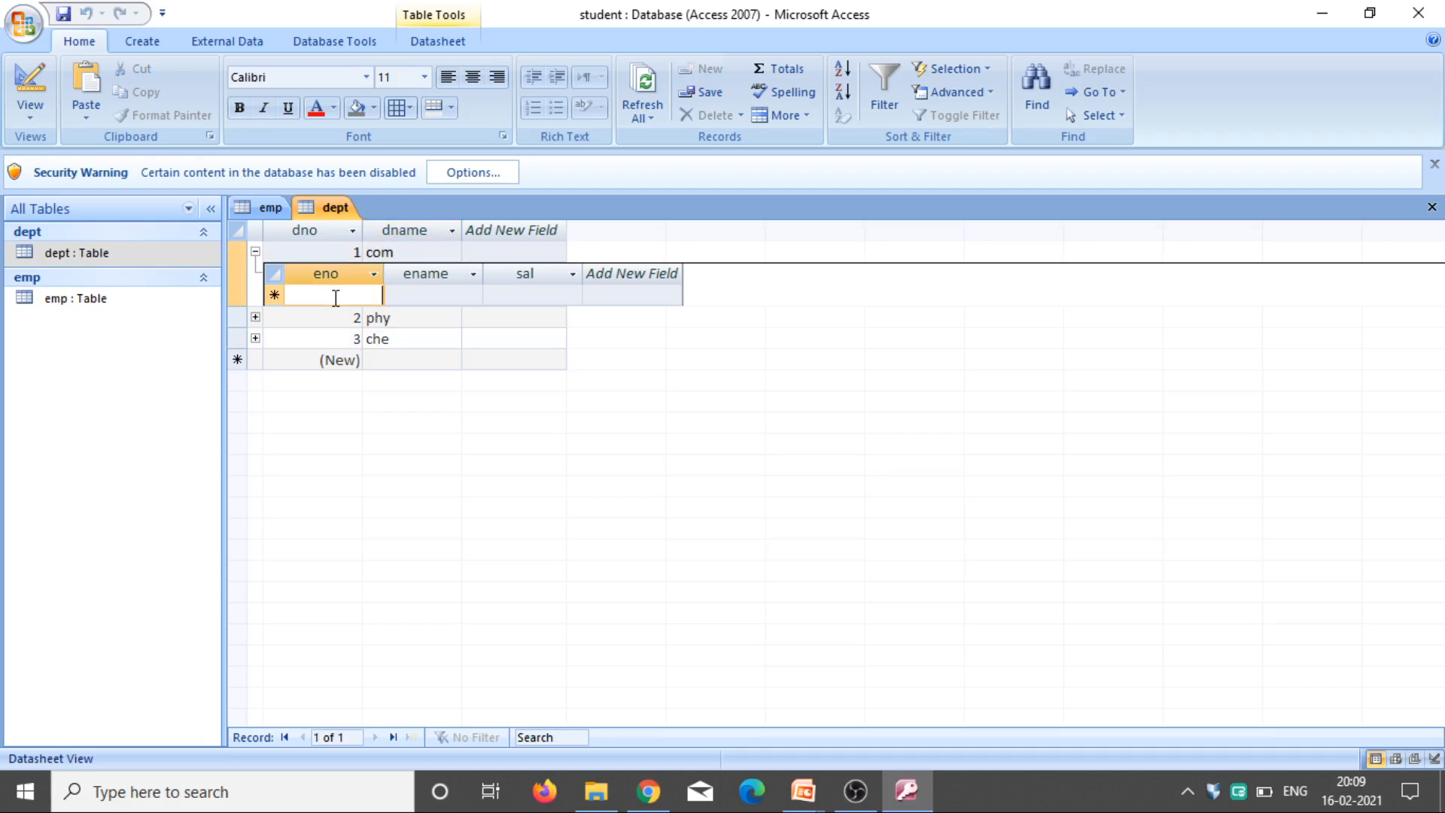
{"action": "type", "text": "101"}
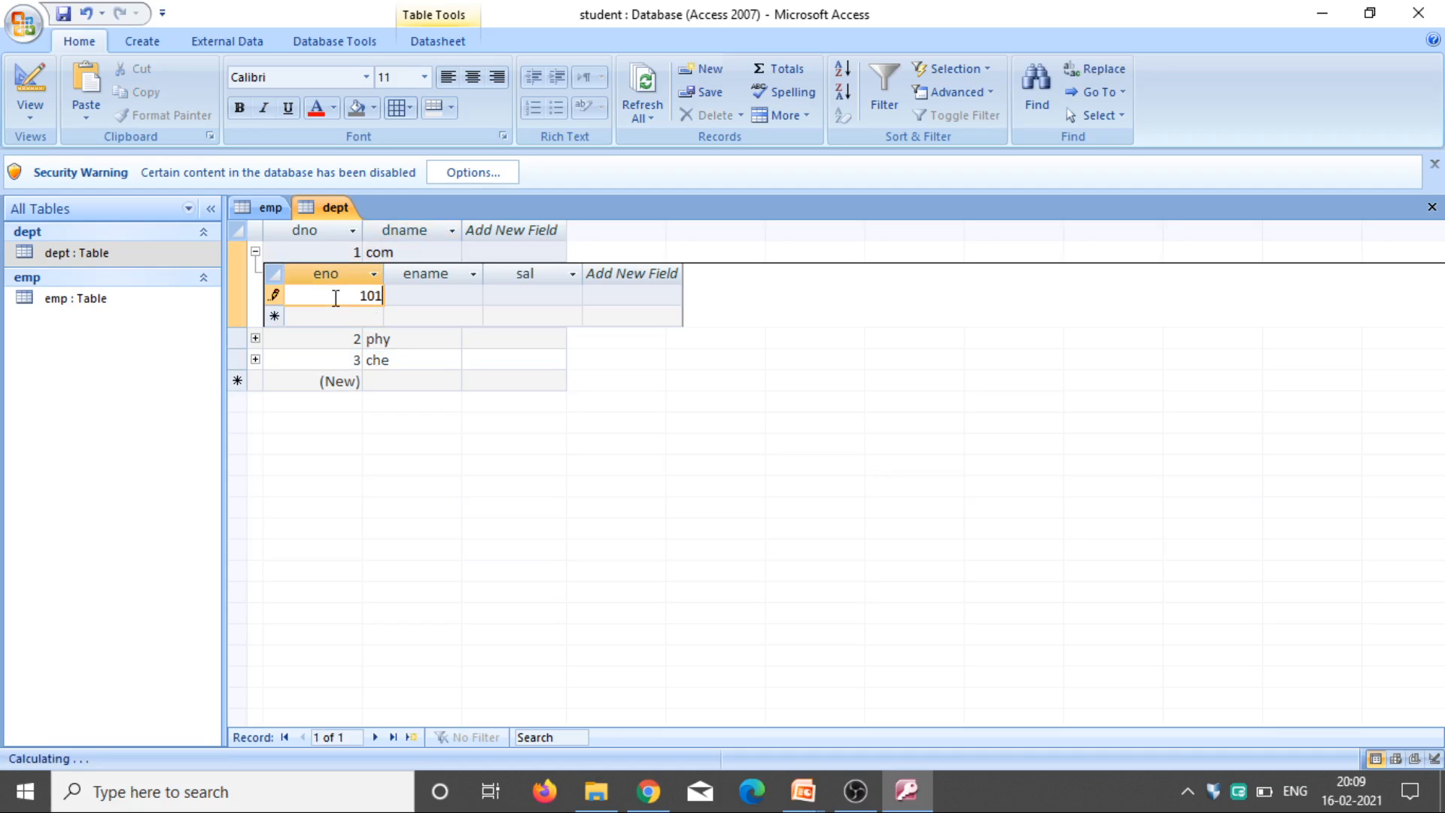
{"action": "key", "text": "Tab"}
{"action": "type", "text": "ha"}
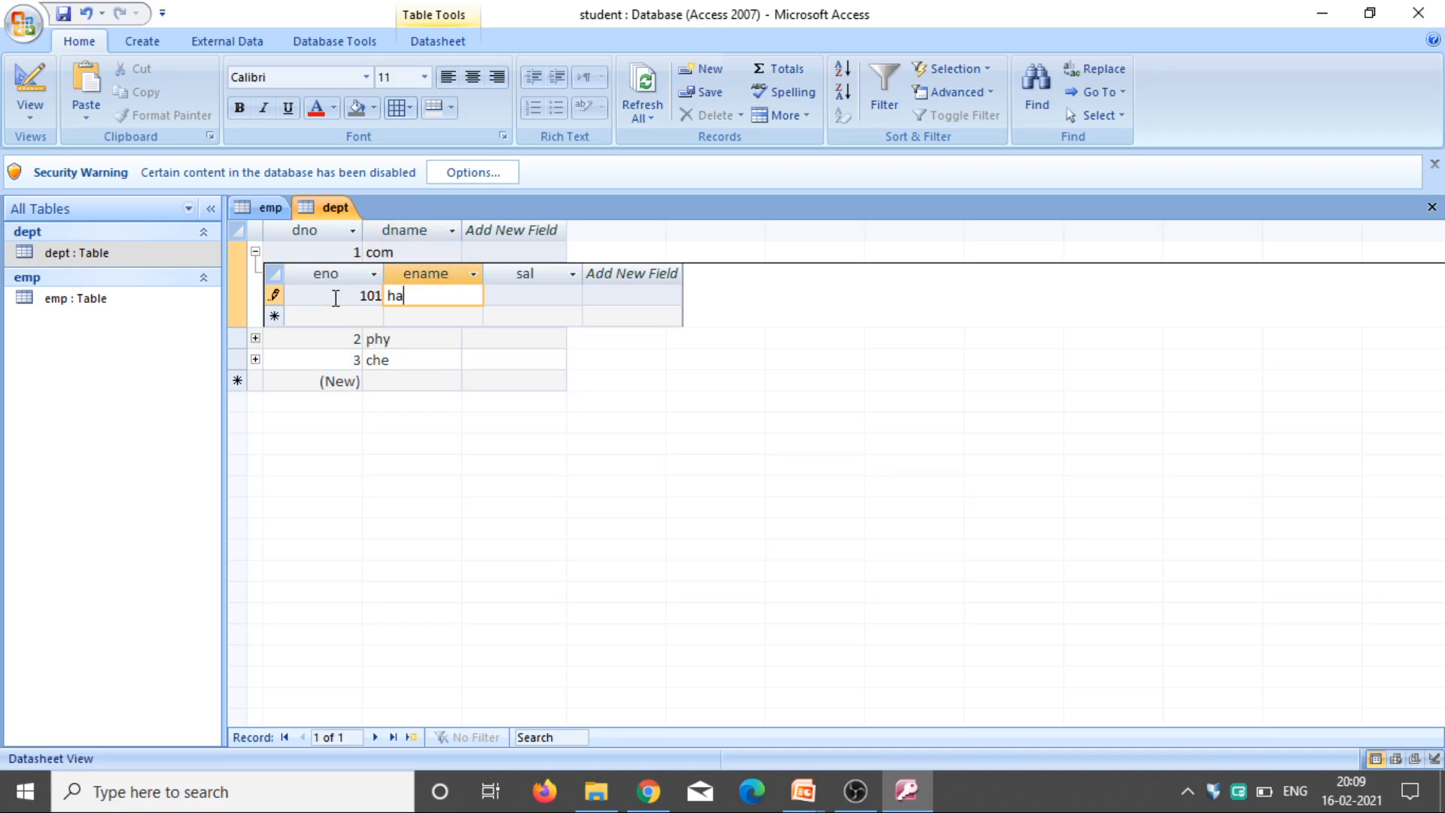
{"action": "type", "text": "ri"}
{"action": "key", "text": "Tab"}
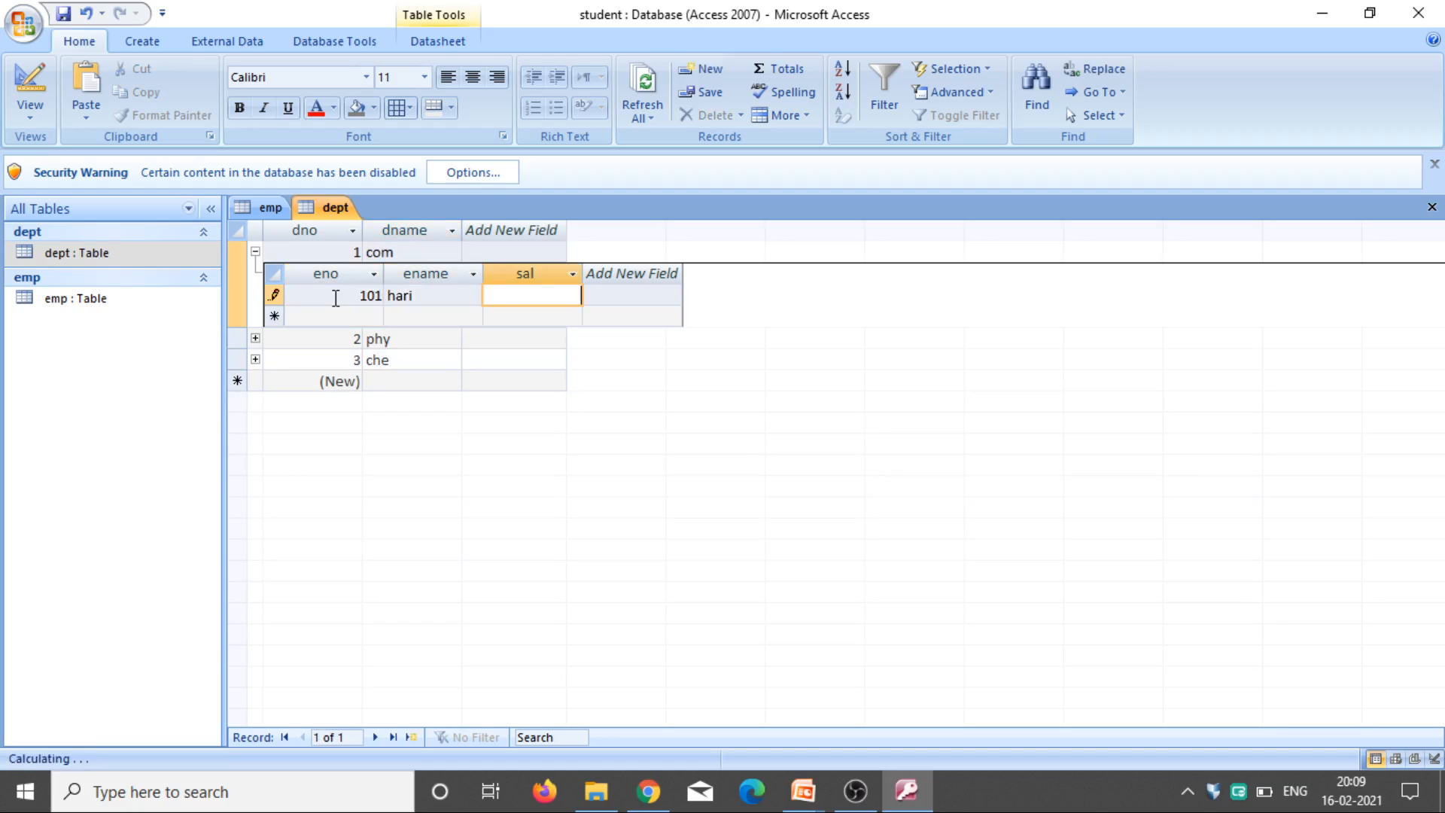
{"action": "type", "text": "000"}
{"action": "left_click", "coordinate": [335, 298]}
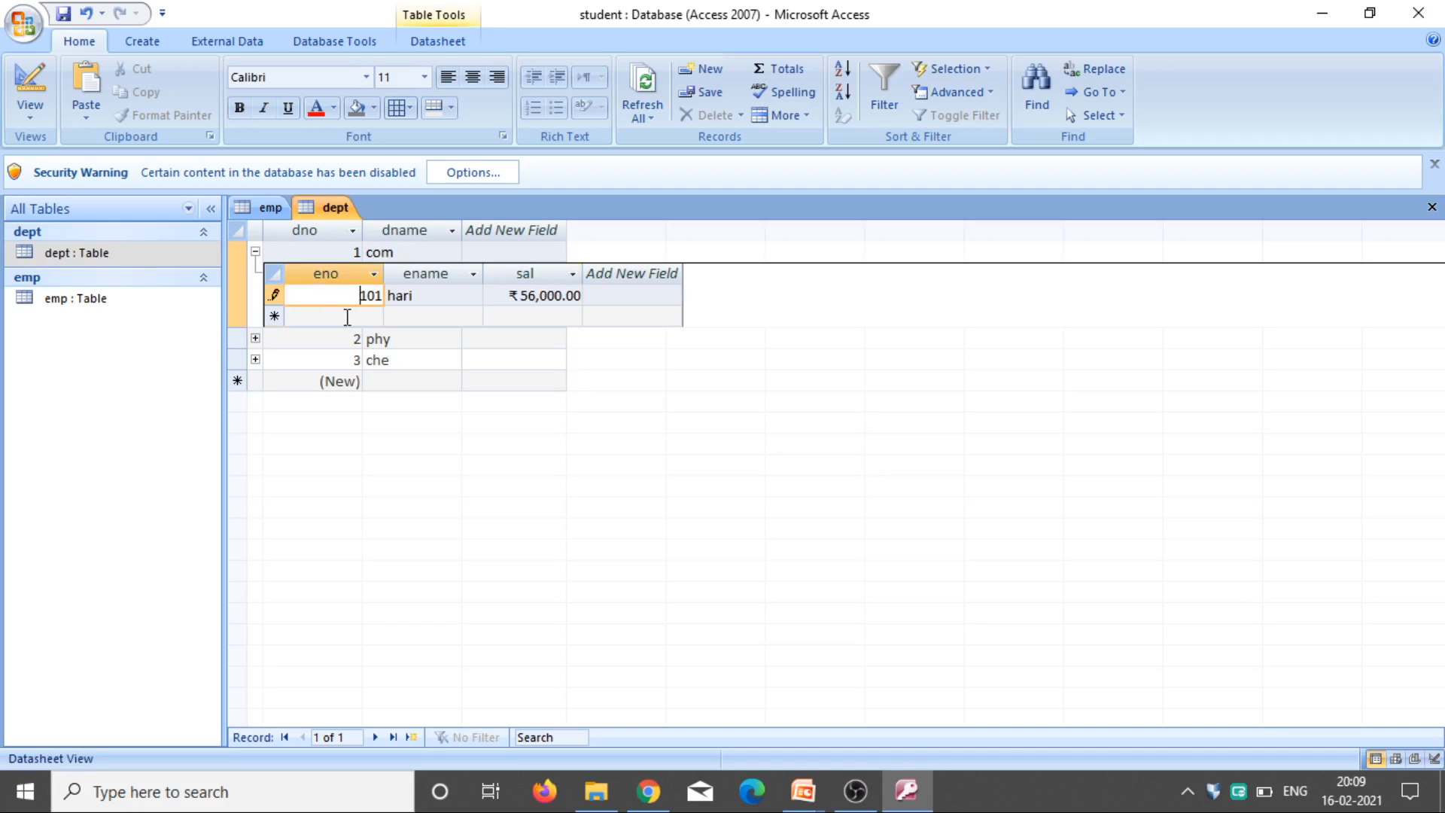
Add a second employee under com with eno 102, the employee's name and a sal of 34000, and save.
{"action": "left_click", "coordinate": [347, 317]}
{"action": "type", "text": "102"}
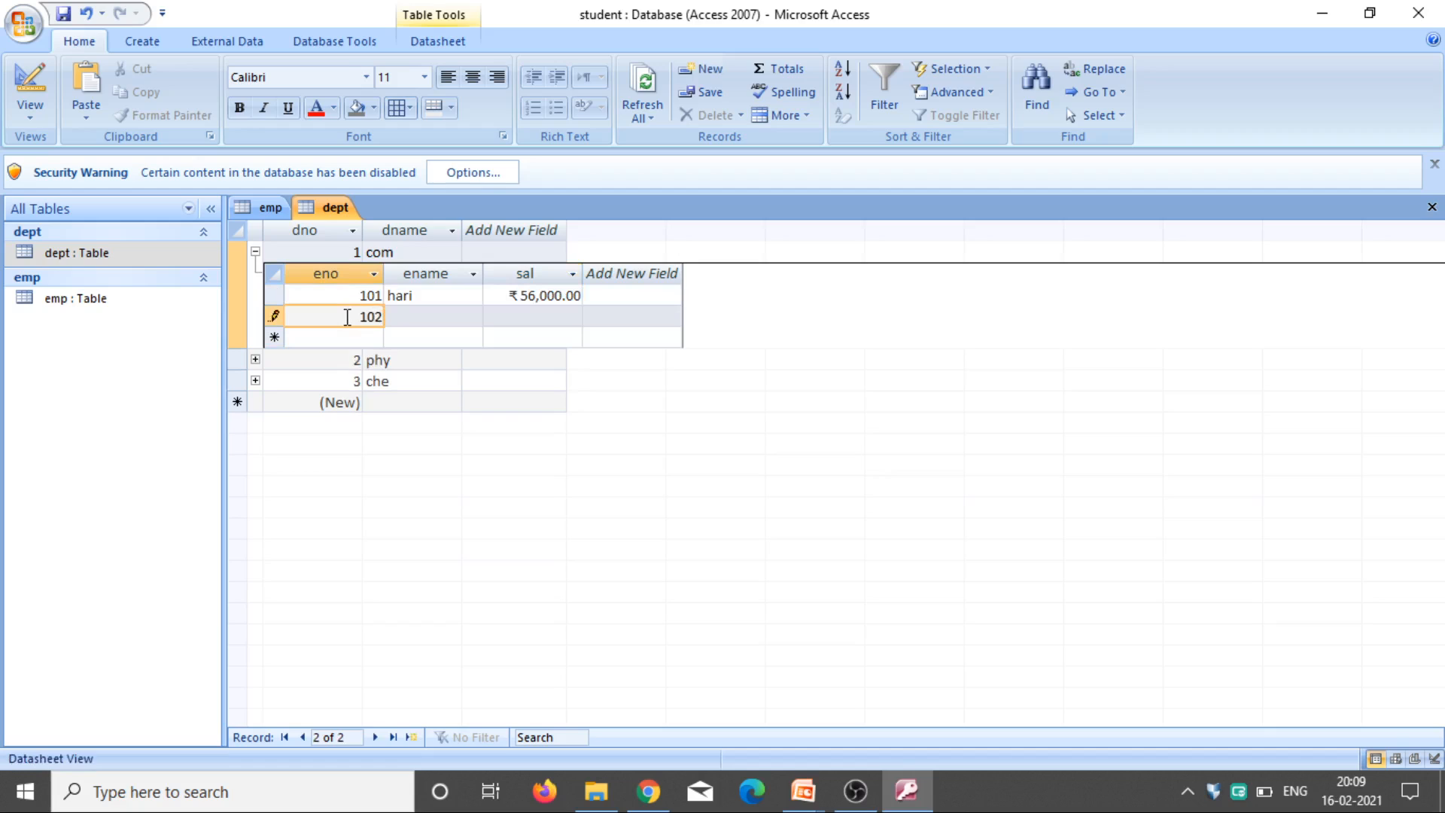
{"action": "key", "text": "Tab"}
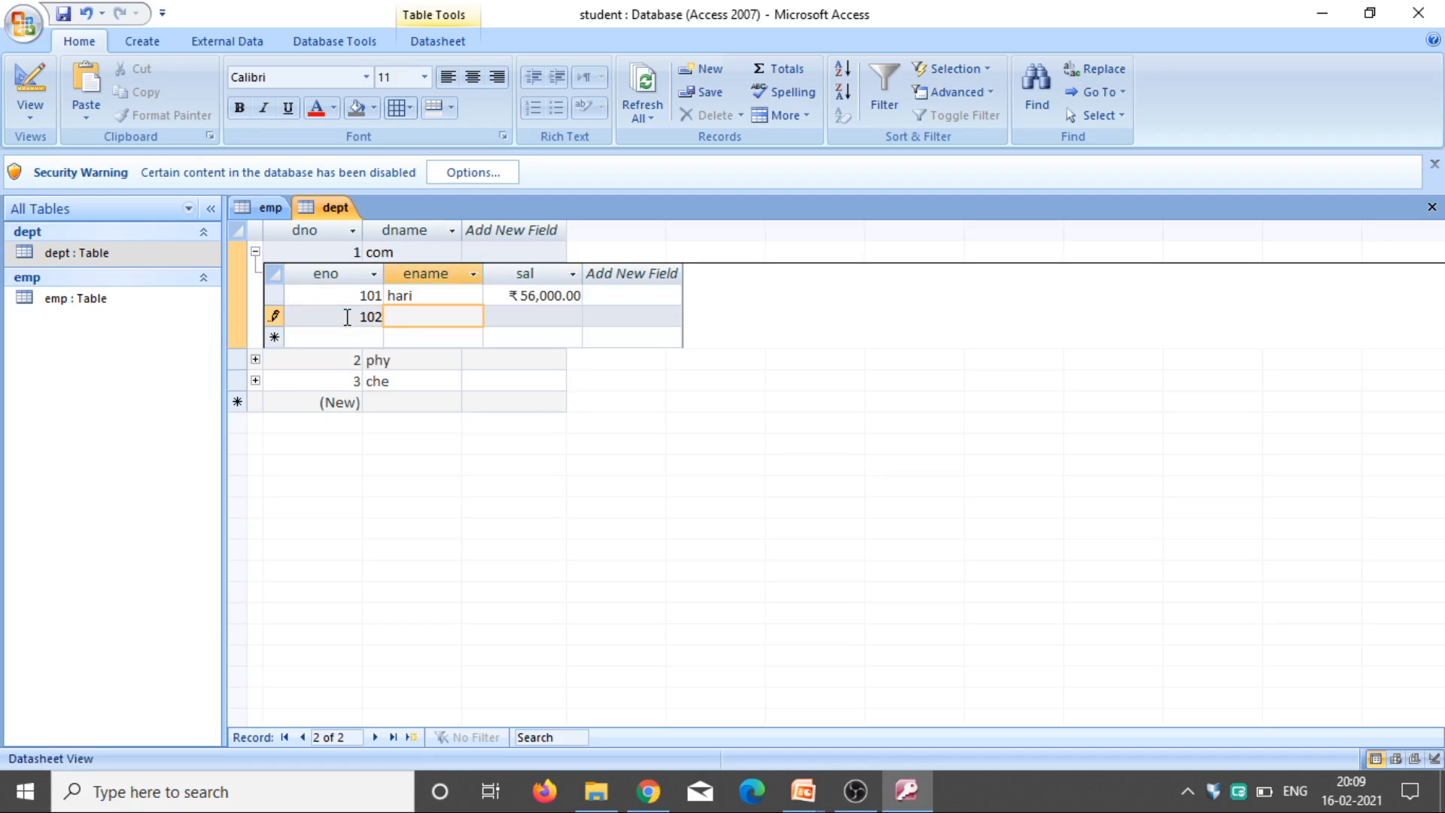
{"action": "type", "text": "ramya"}
{"action": "key", "text": "Tab"}
{"action": "type", "text": "34000"}
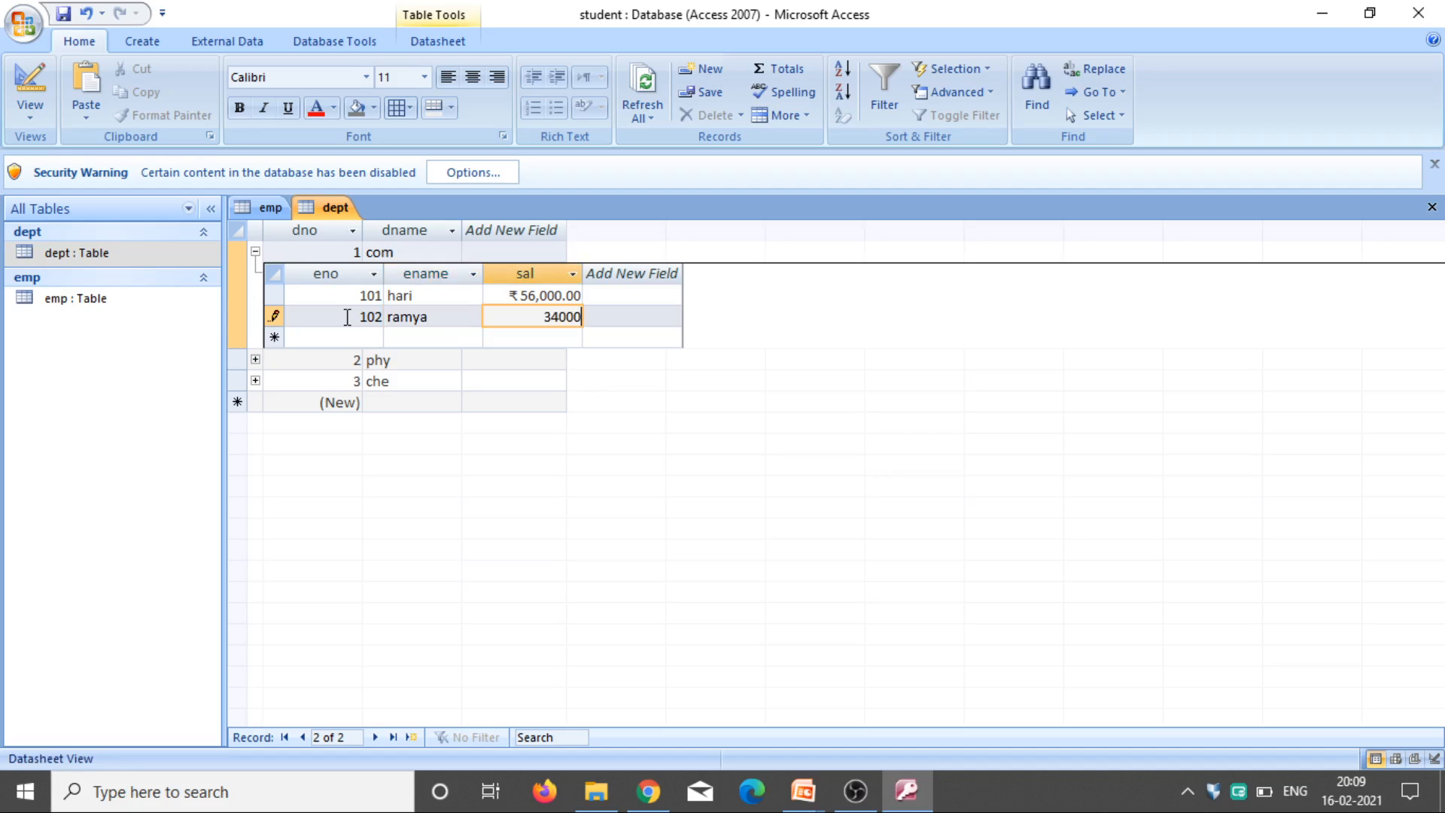
{"action": "left_click", "coordinate": [64, 14]}
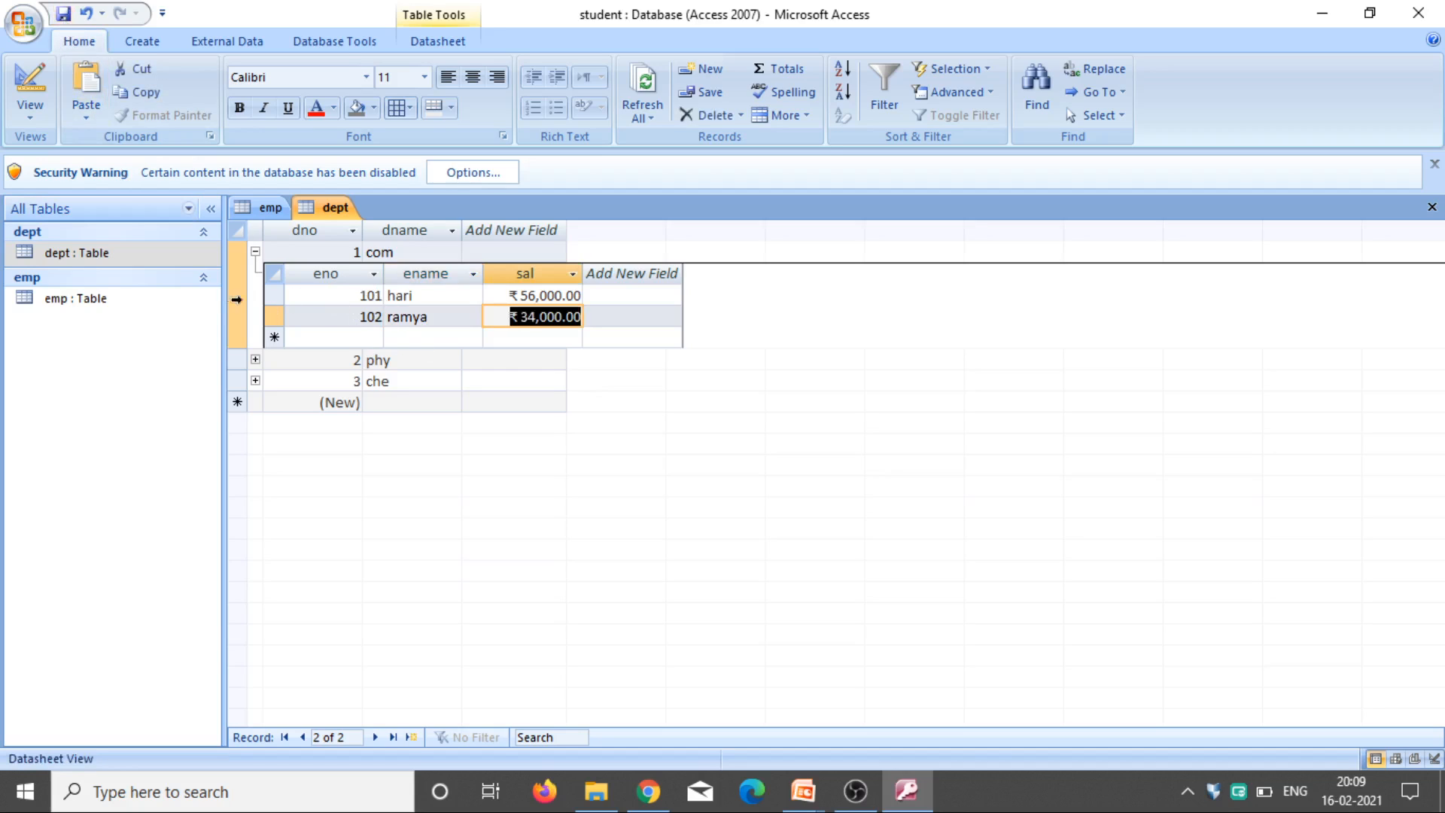
Open the emp table and refresh its records to check the employees entered through dept.
{"action": "double_click", "coordinate": [129, 305]}
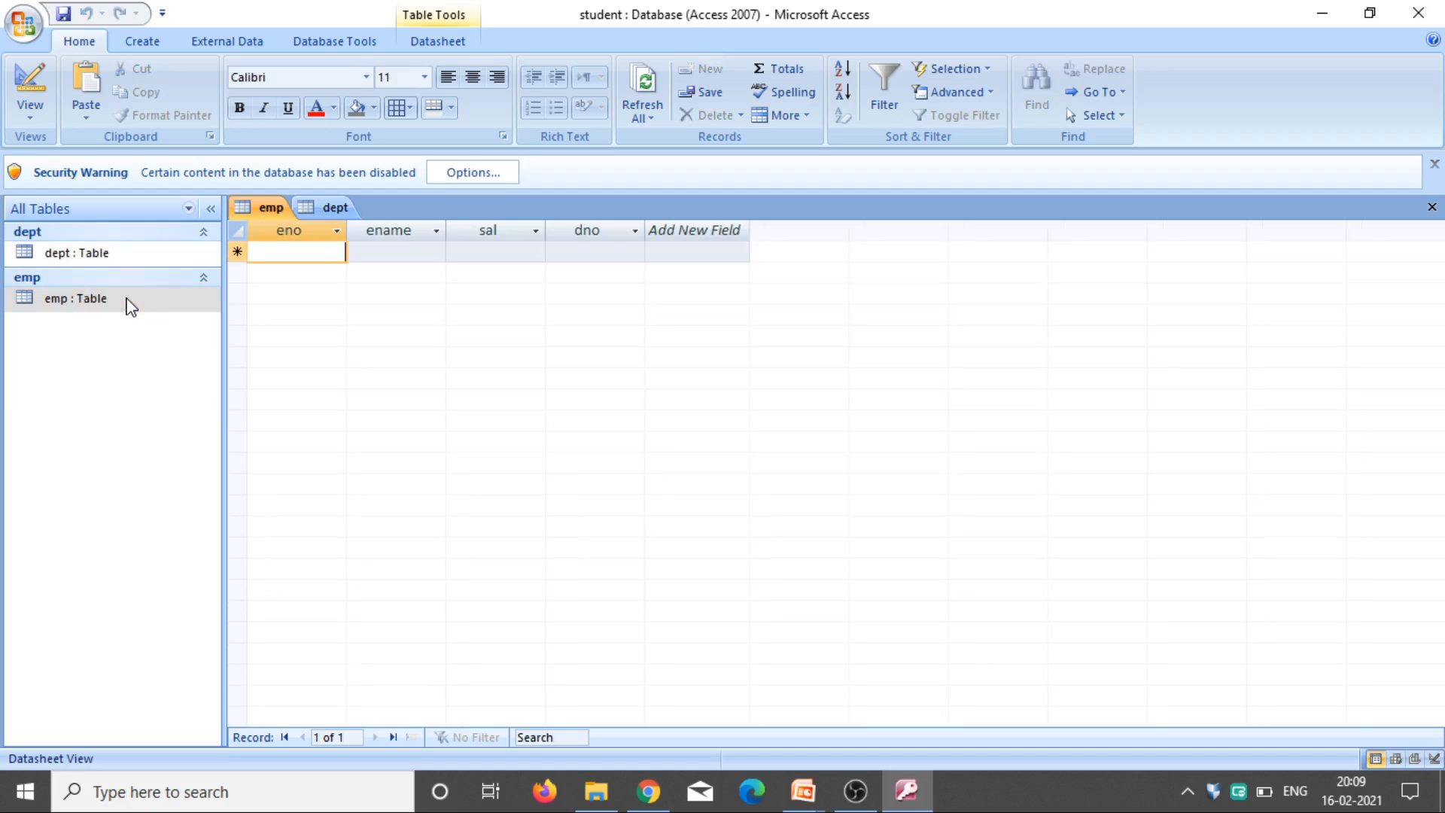
{"action": "left_click", "coordinate": [653, 94]}
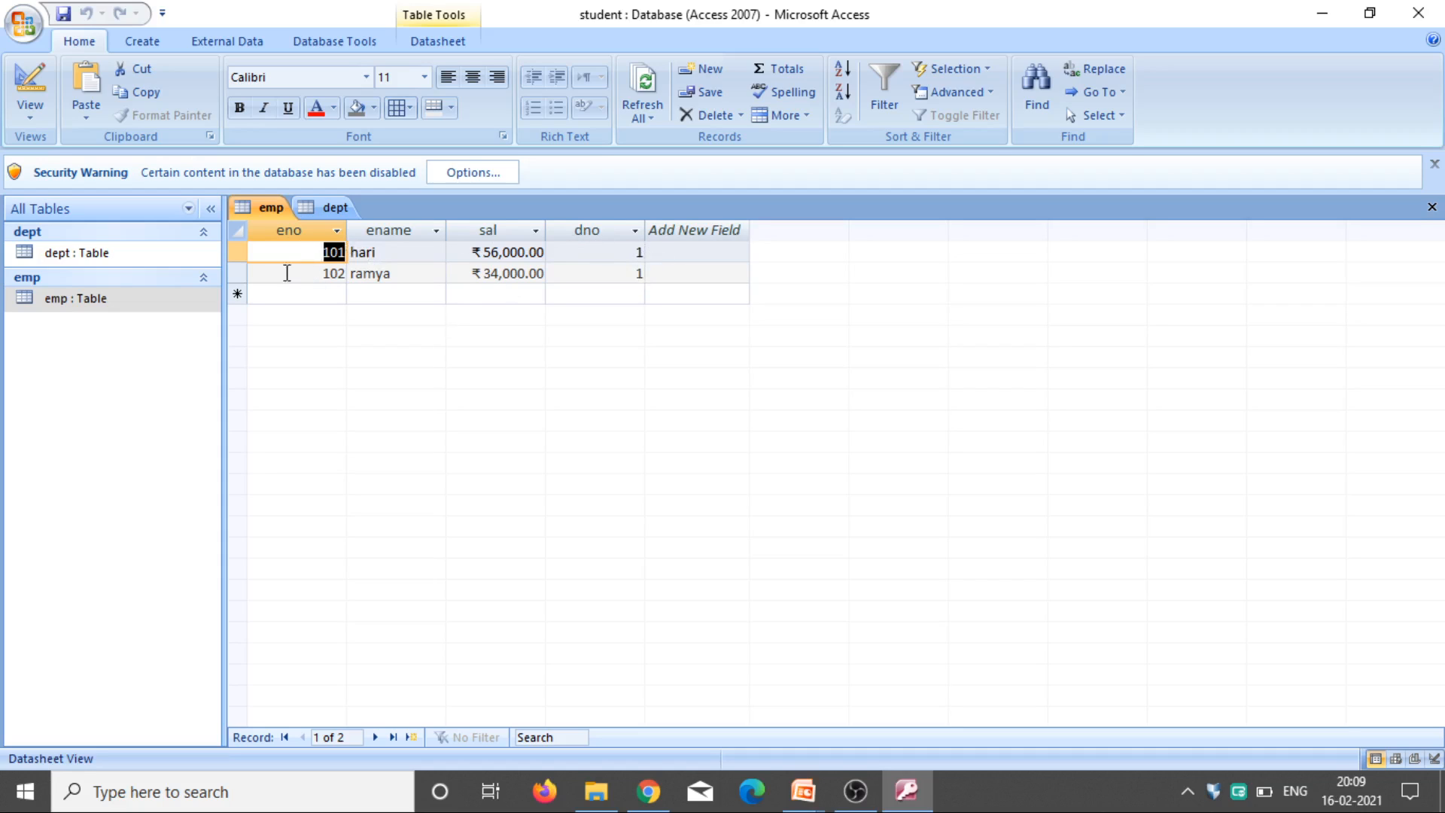
In the dept table, expand the che department and add an employee with eno 104, the employee's name and a sal of 20,000.
{"action": "double_click", "coordinate": [160, 257]}
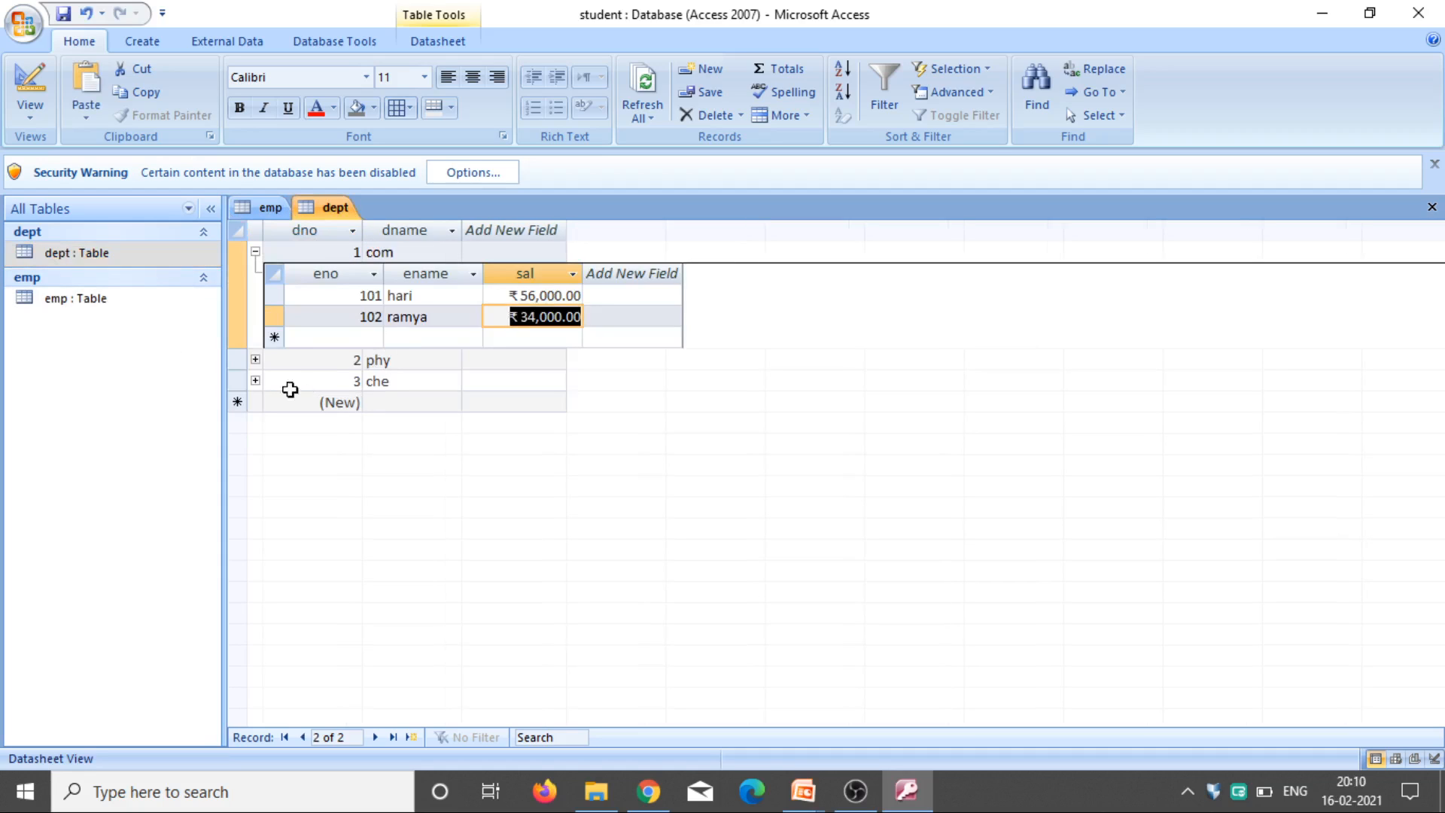
{"action": "left_click", "coordinate": [256, 381]}
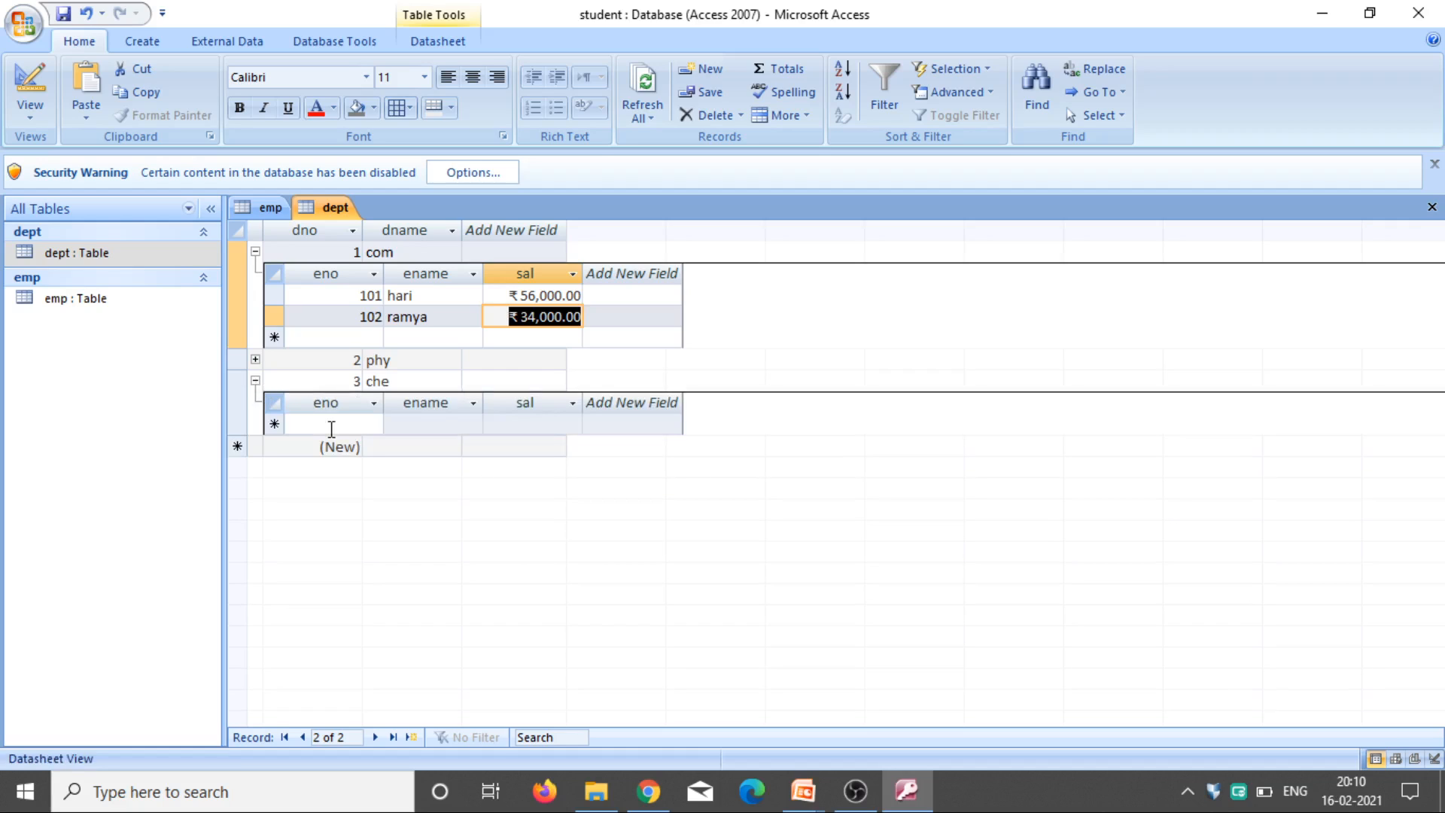
{"action": "type", "text": "10"}
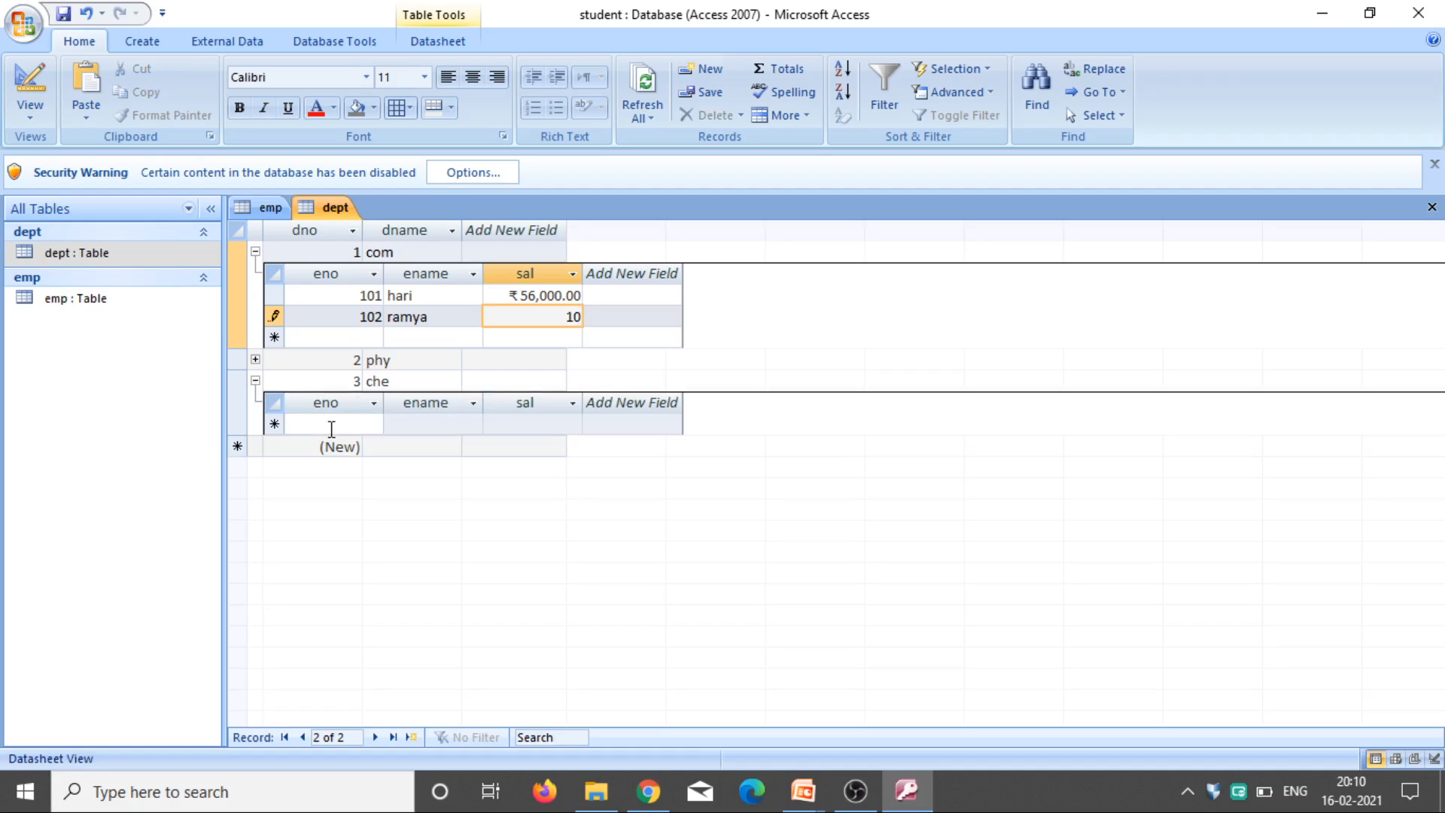
{"action": "key", "text": "Escape"}
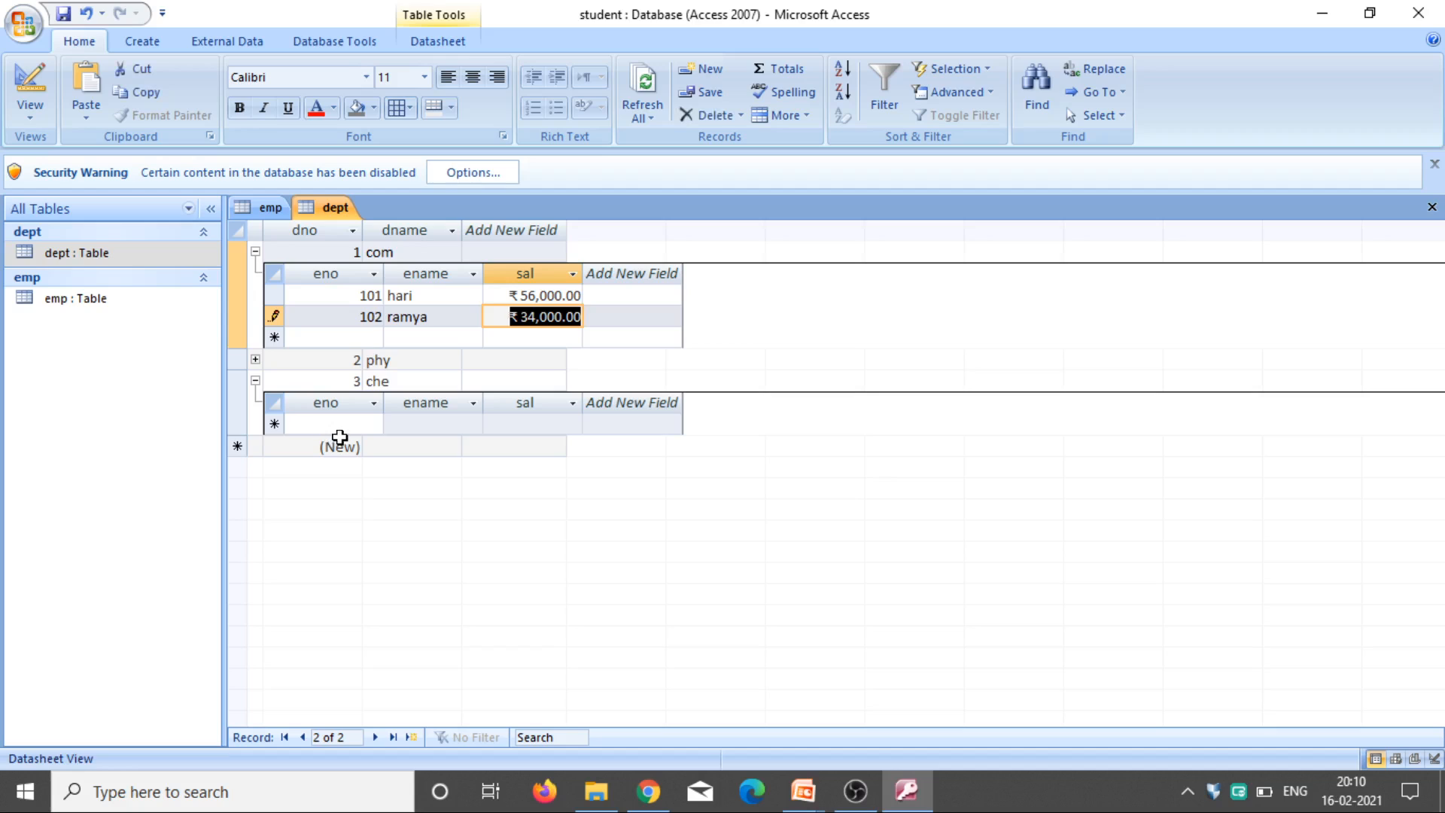
{"action": "left_click", "coordinate": [341, 446]}
{"action": "left_click", "coordinate": [340, 425]}
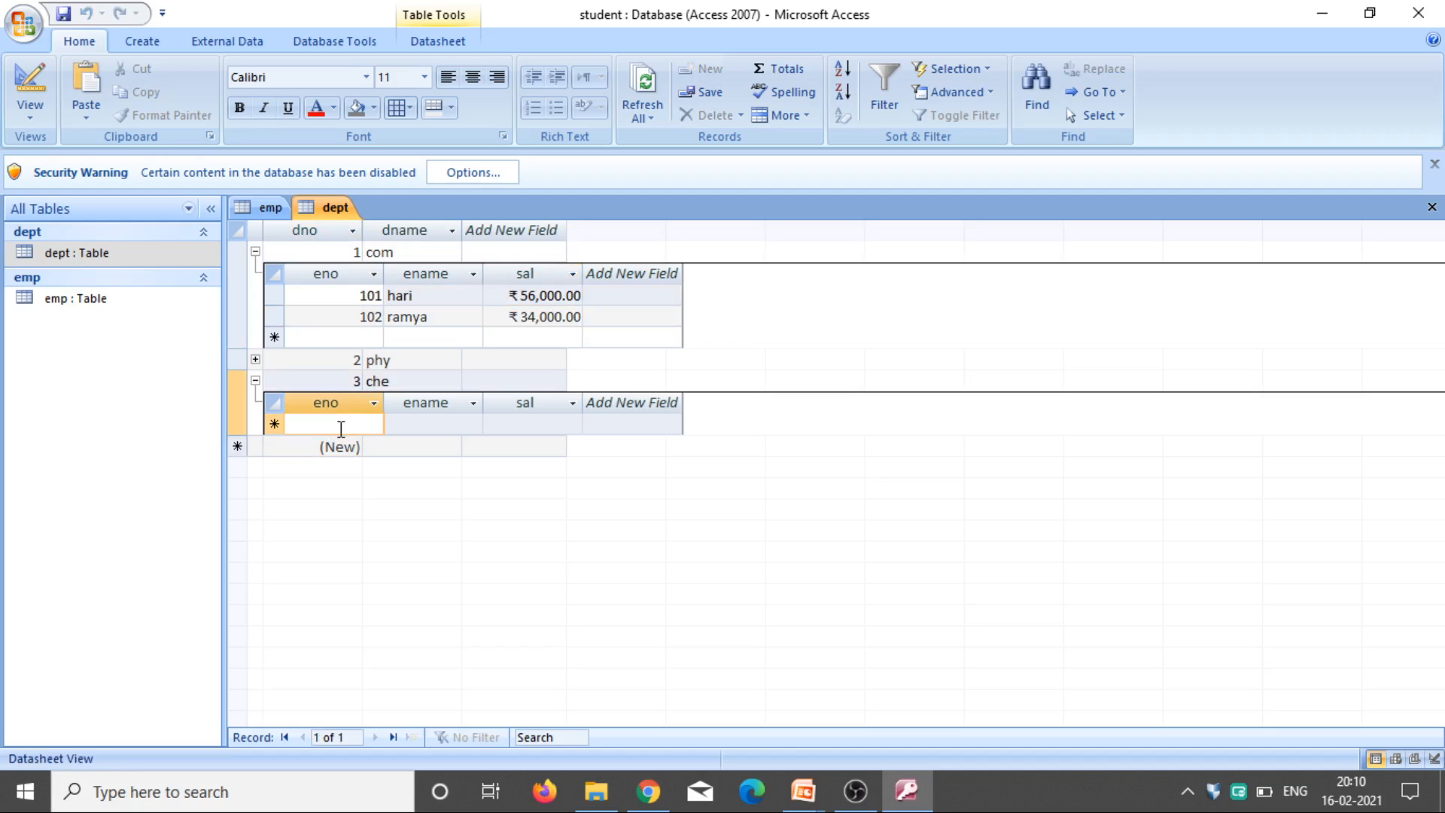
{"action": "type", "text": "104"}
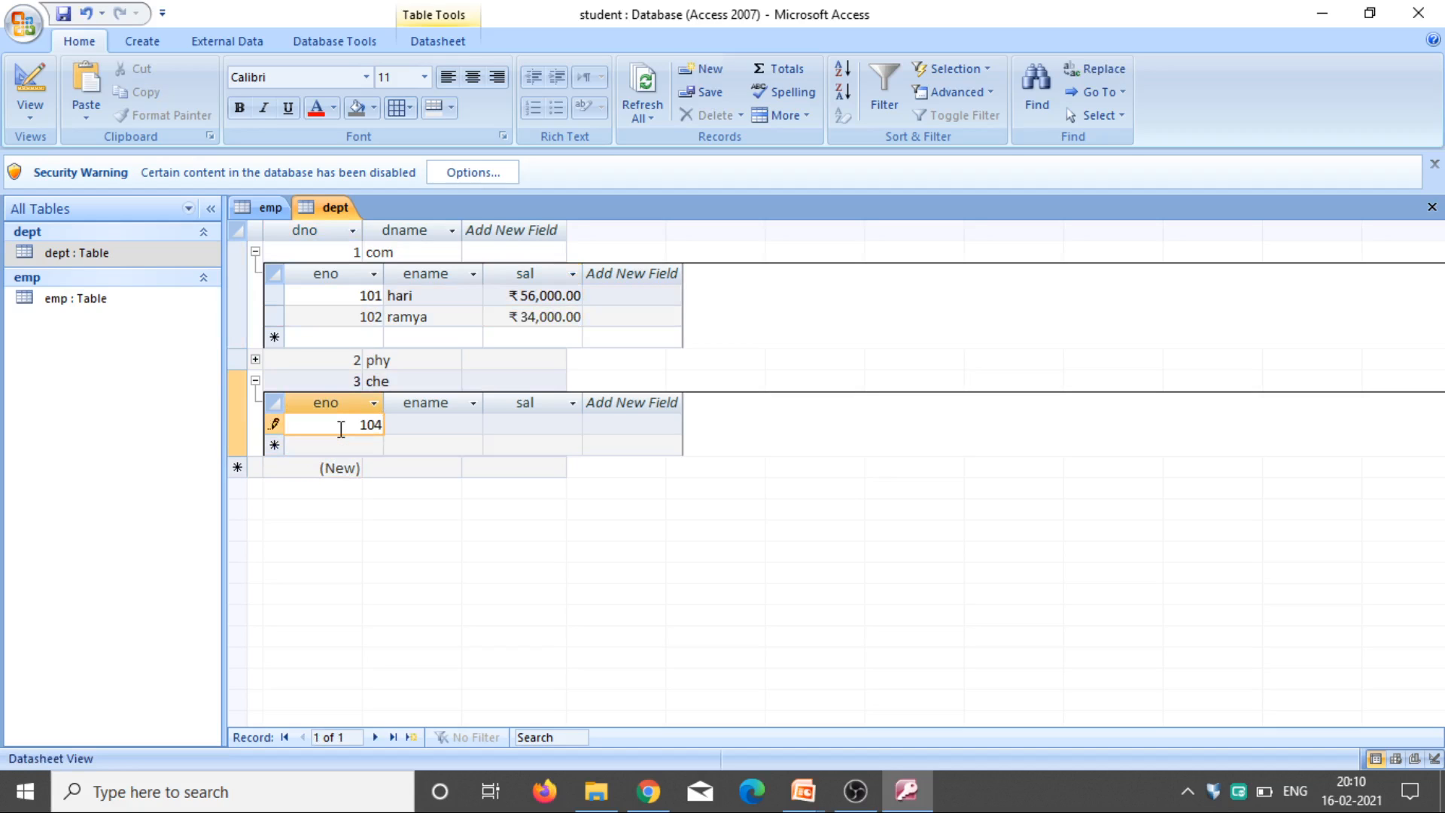
{"action": "key", "text": "Tab"}
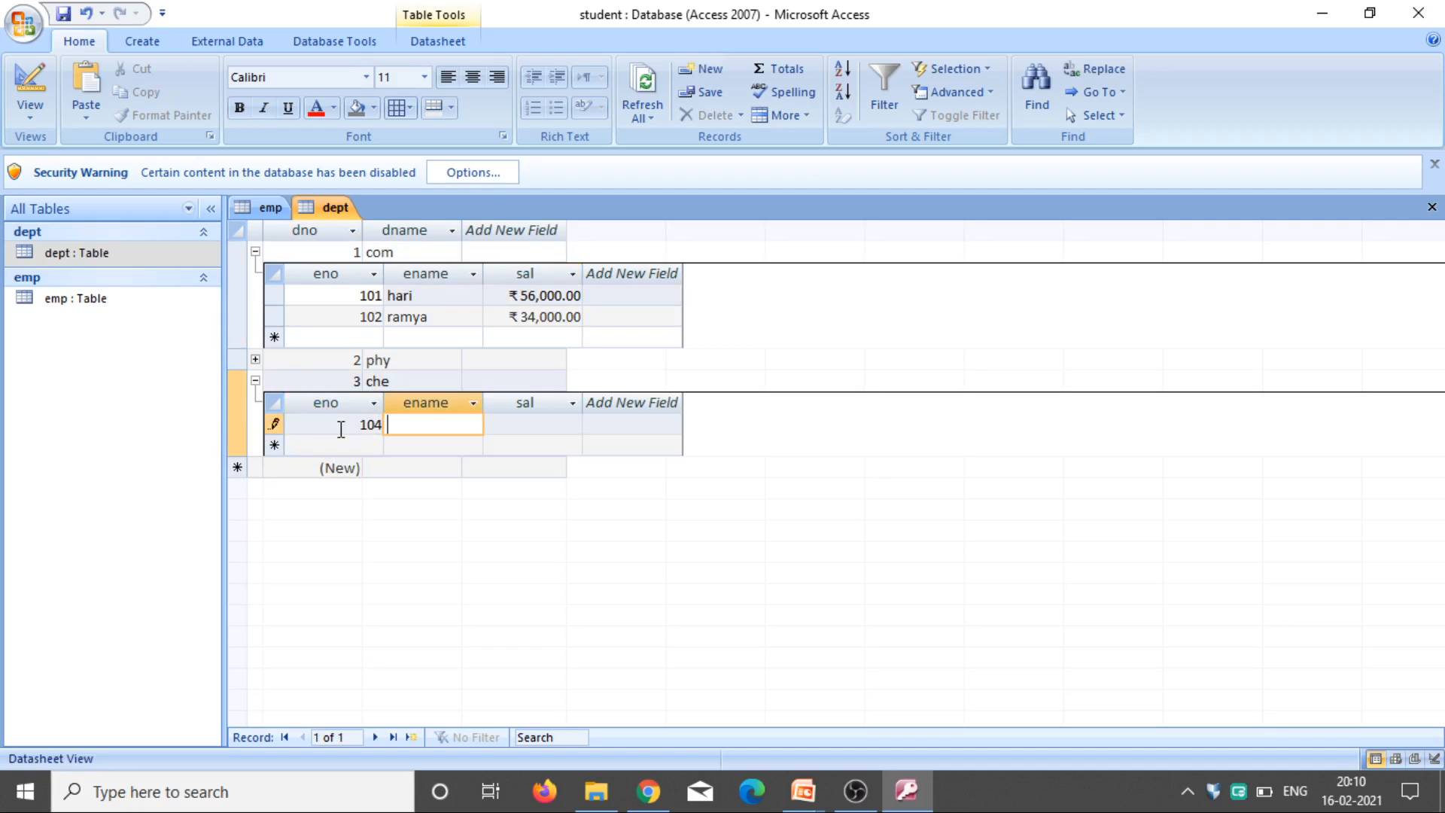
{"action": "type", "text": "giri"}
{"action": "key", "text": "Tab"}
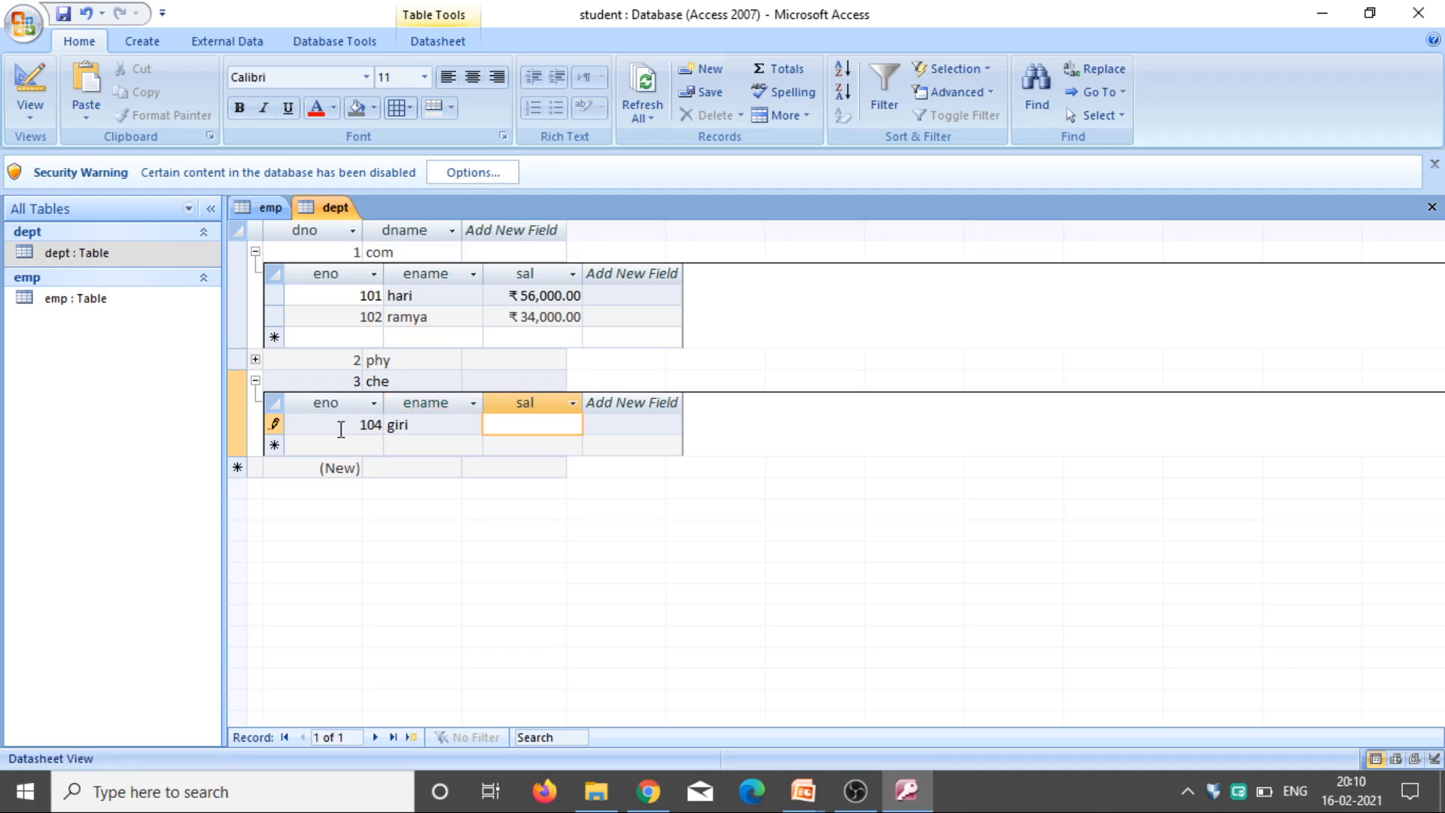
{"action": "type", "text": "20,000"}
Add a second employee under che with eno 105, the employee's name and a sal of 78000, and save.
{"action": "left_click", "coordinate": [356, 444]}
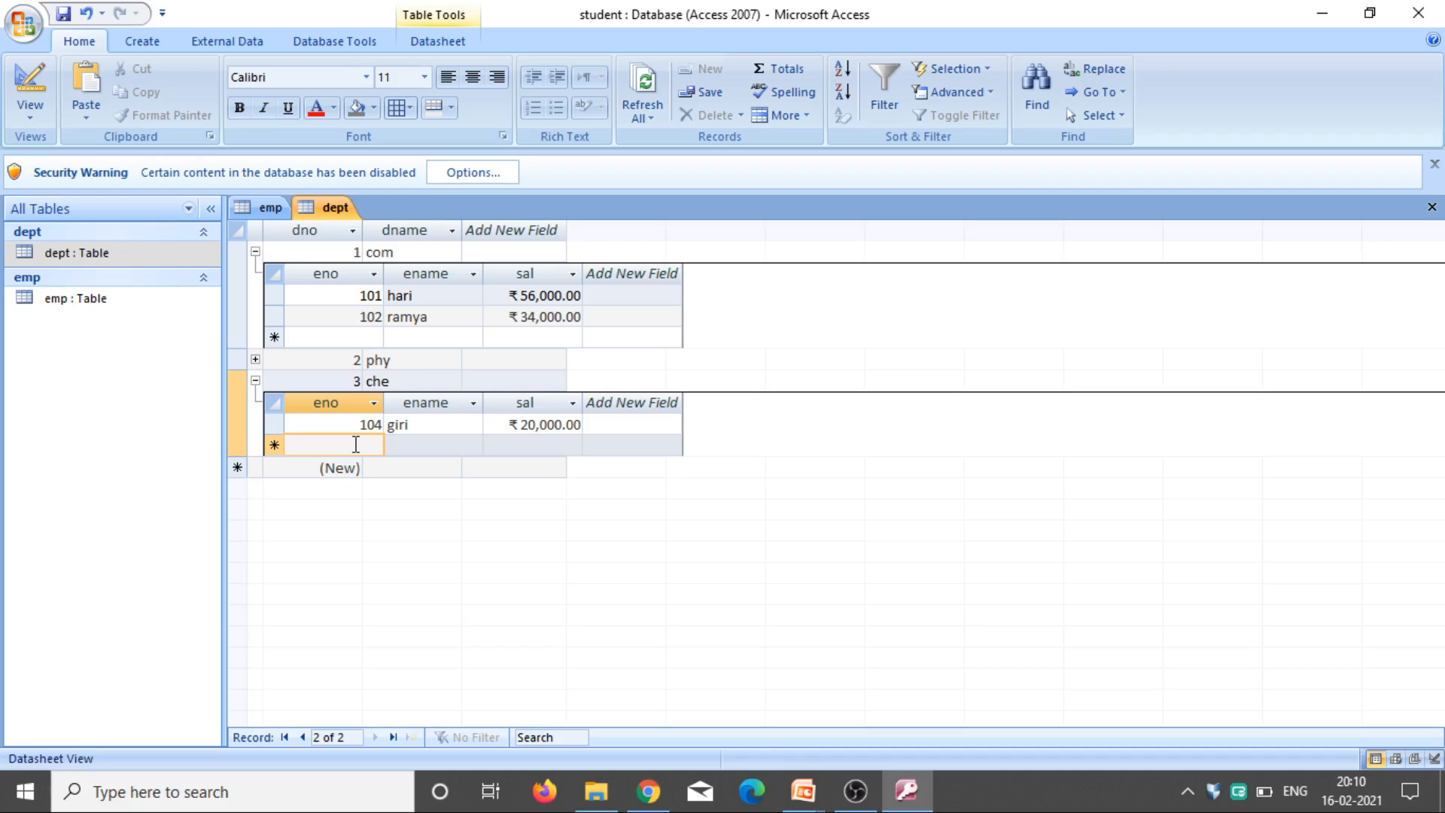
{"action": "type", "text": "105"}
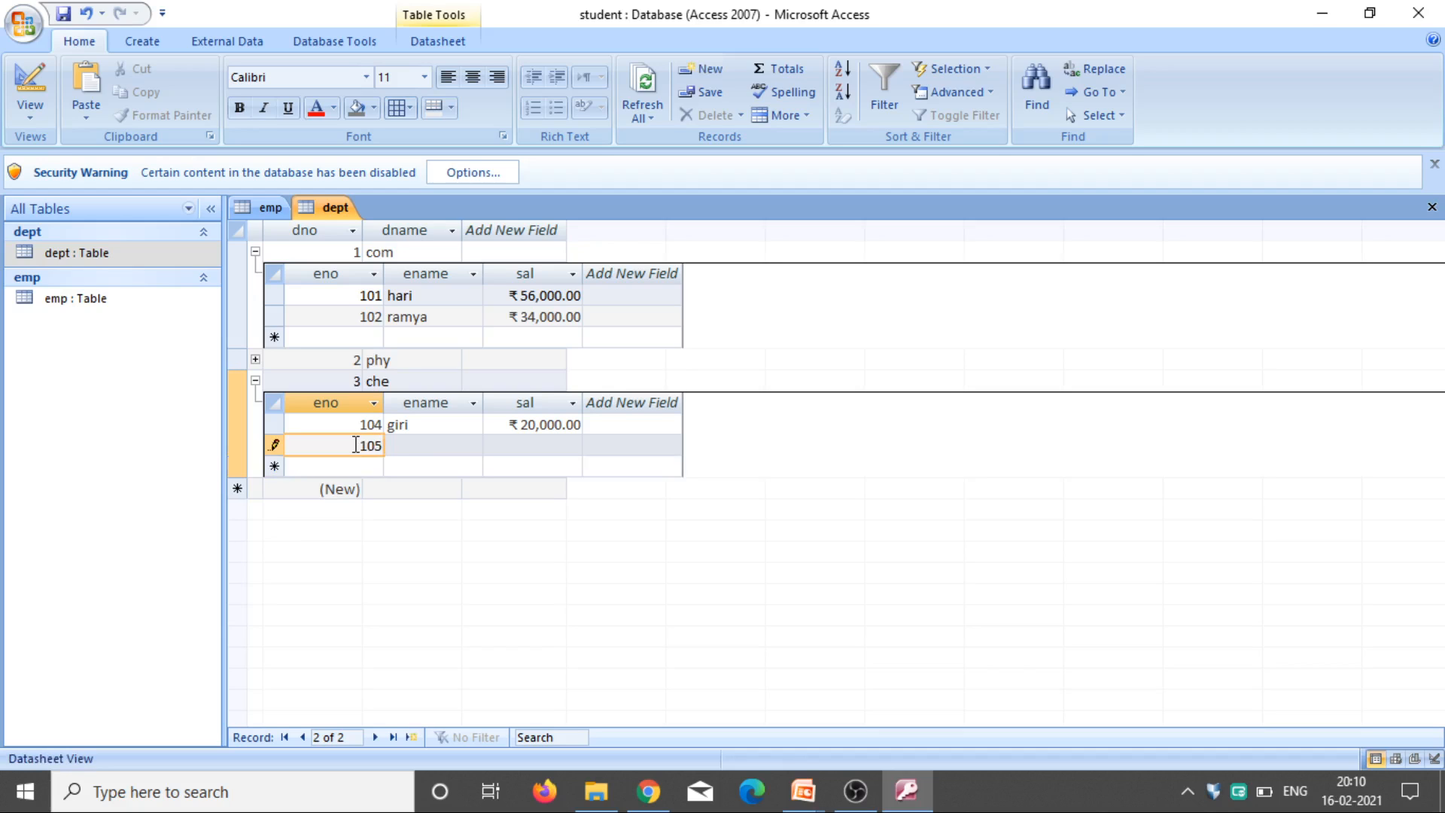
{"action": "left_click", "coordinate": [413, 445]}
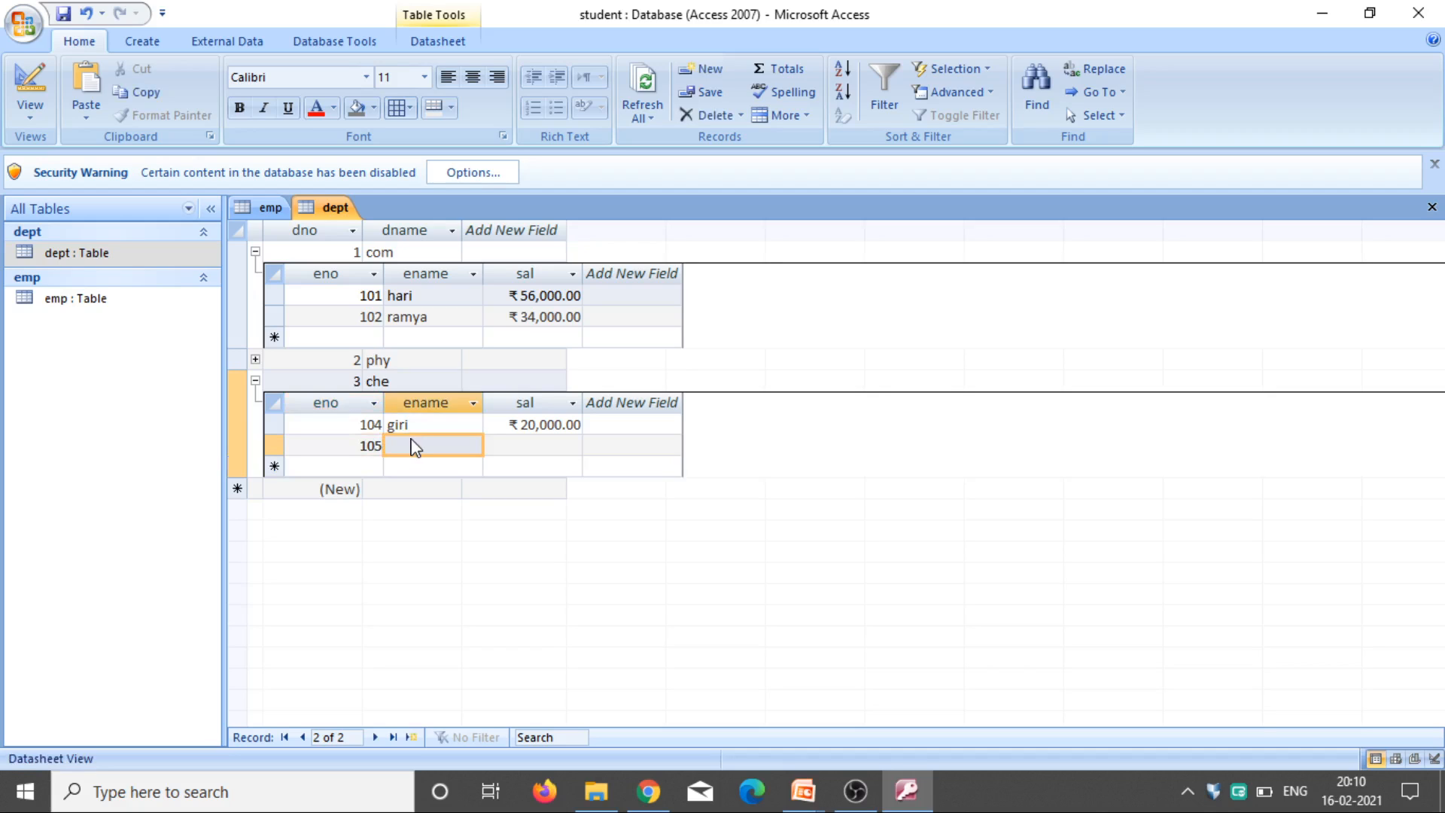
{"action": "type", "text": "sandya"}
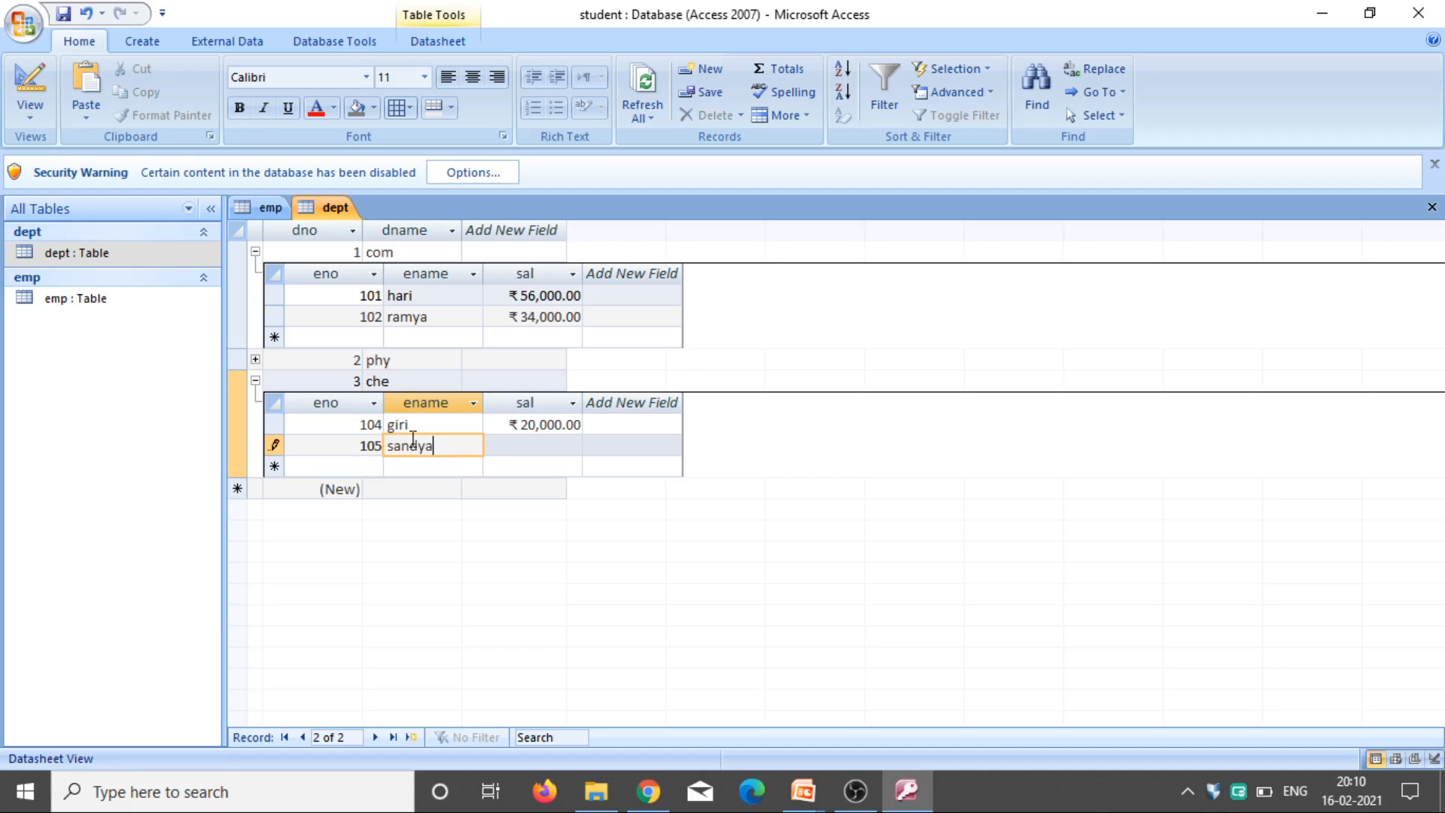
{"action": "left_click", "coordinate": [536, 444]}
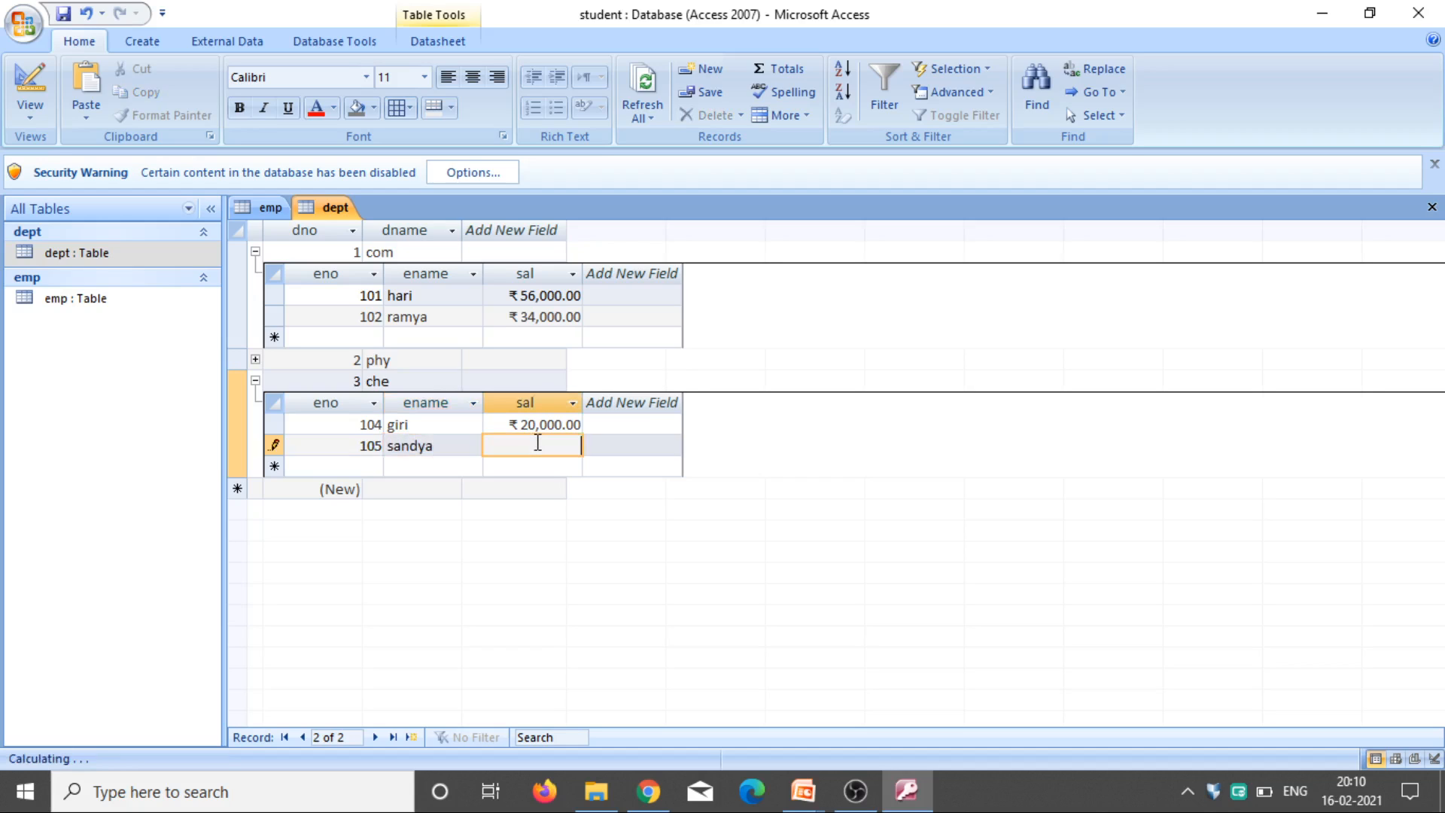
{"action": "type", "text": "78000"}
{"action": "left_click", "coordinate": [63, 14]}
Refresh the emp table to check the new employees, and compare it with the dept table after collapsing com and che.
{"action": "double_click", "coordinate": [96, 309]}
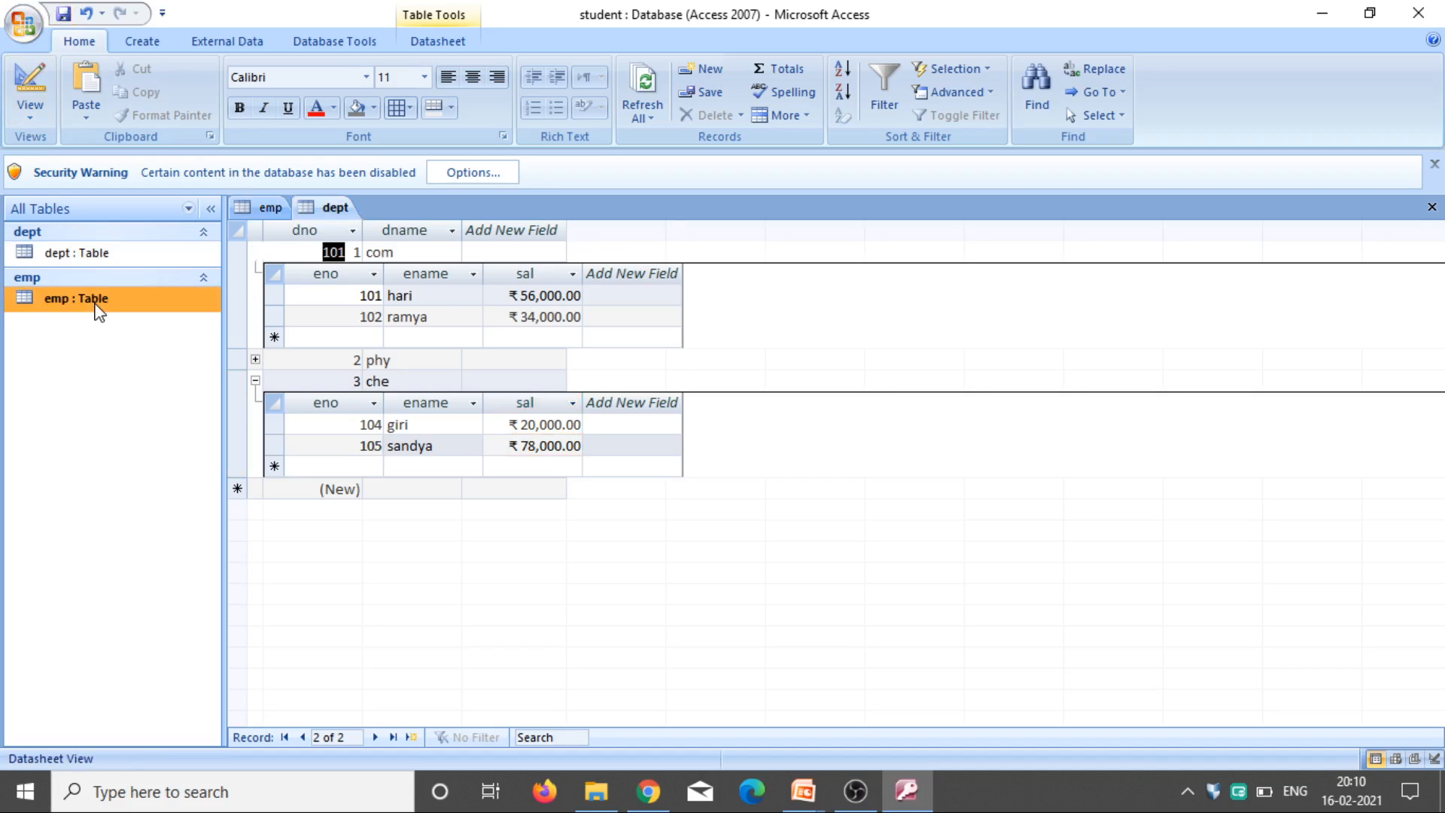
{"action": "left_click", "coordinate": [652, 94]}
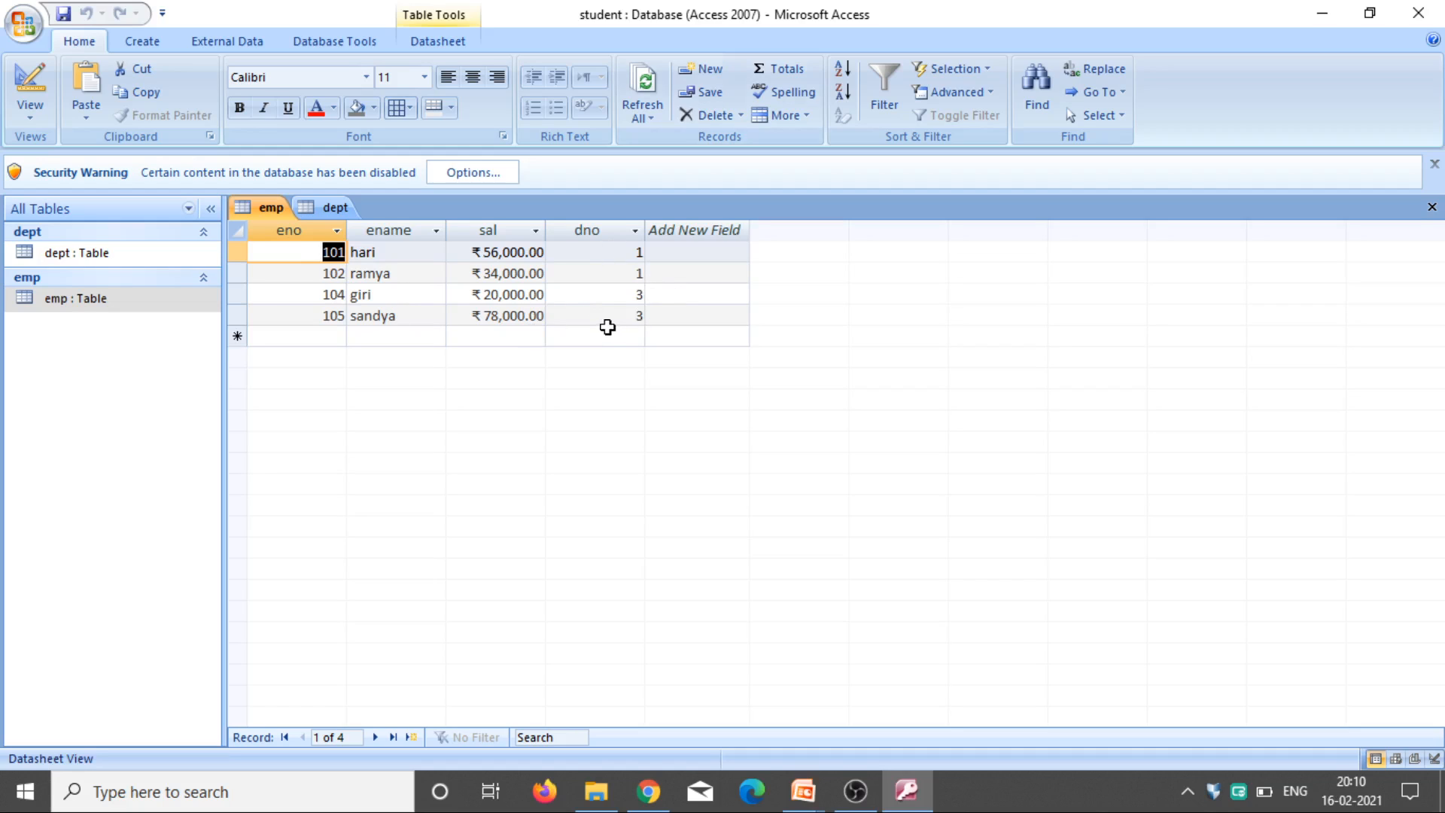
{"action": "left_click", "coordinate": [335, 208]}
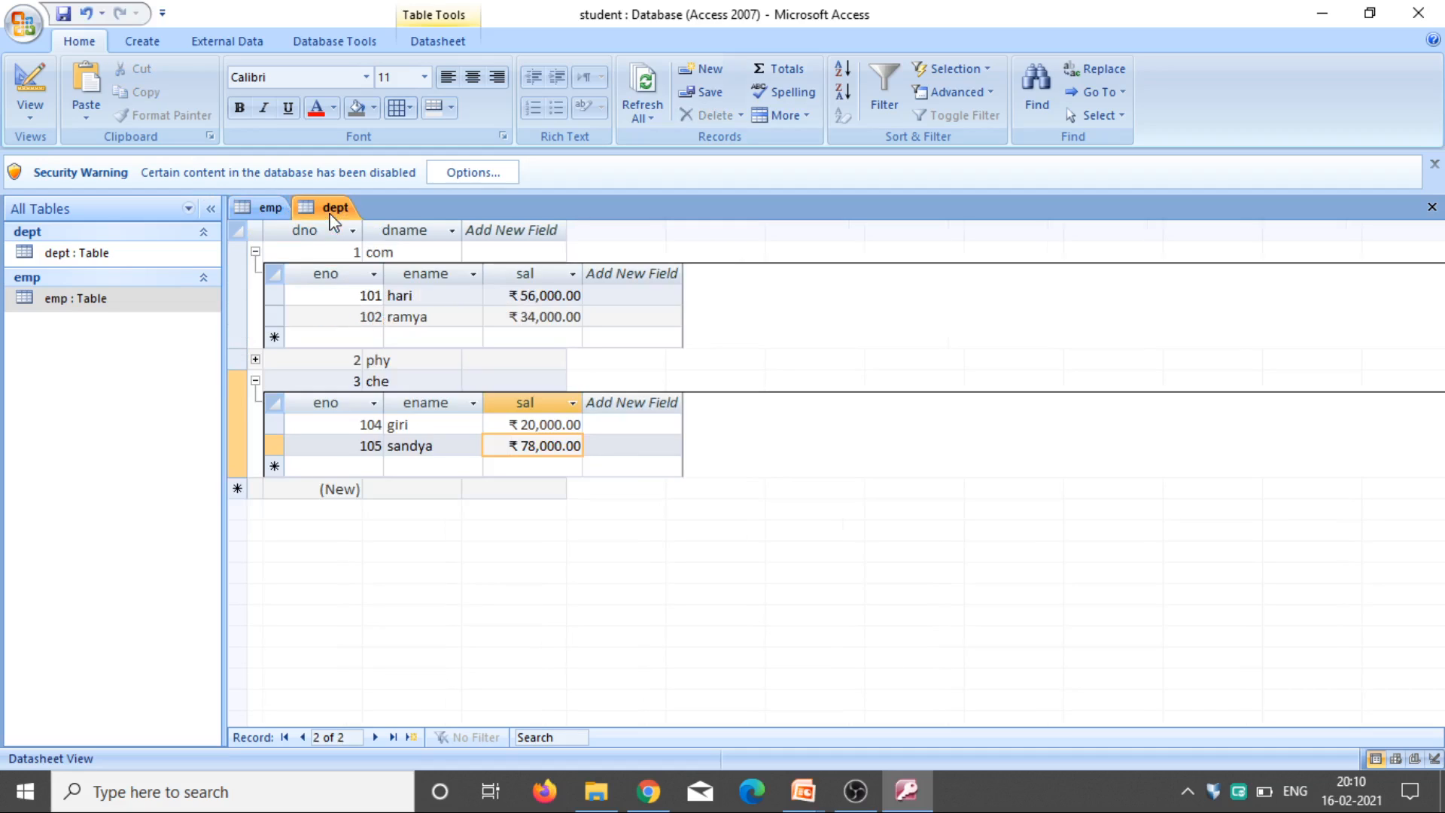
{"action": "left_click", "coordinate": [255, 252]}
{"action": "left_click", "coordinate": [255, 294]}
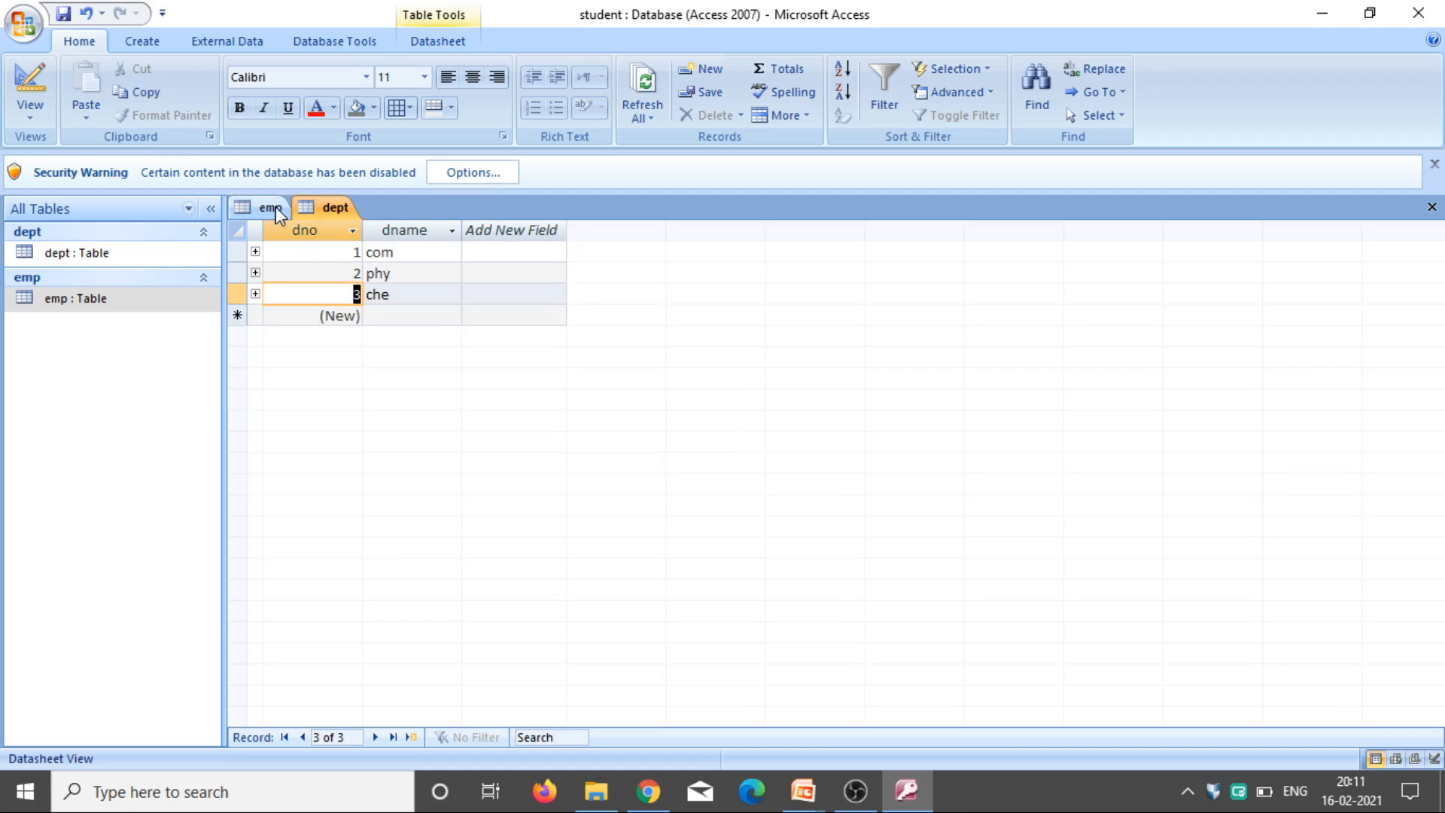
{"action": "left_click", "coordinate": [276, 208]}
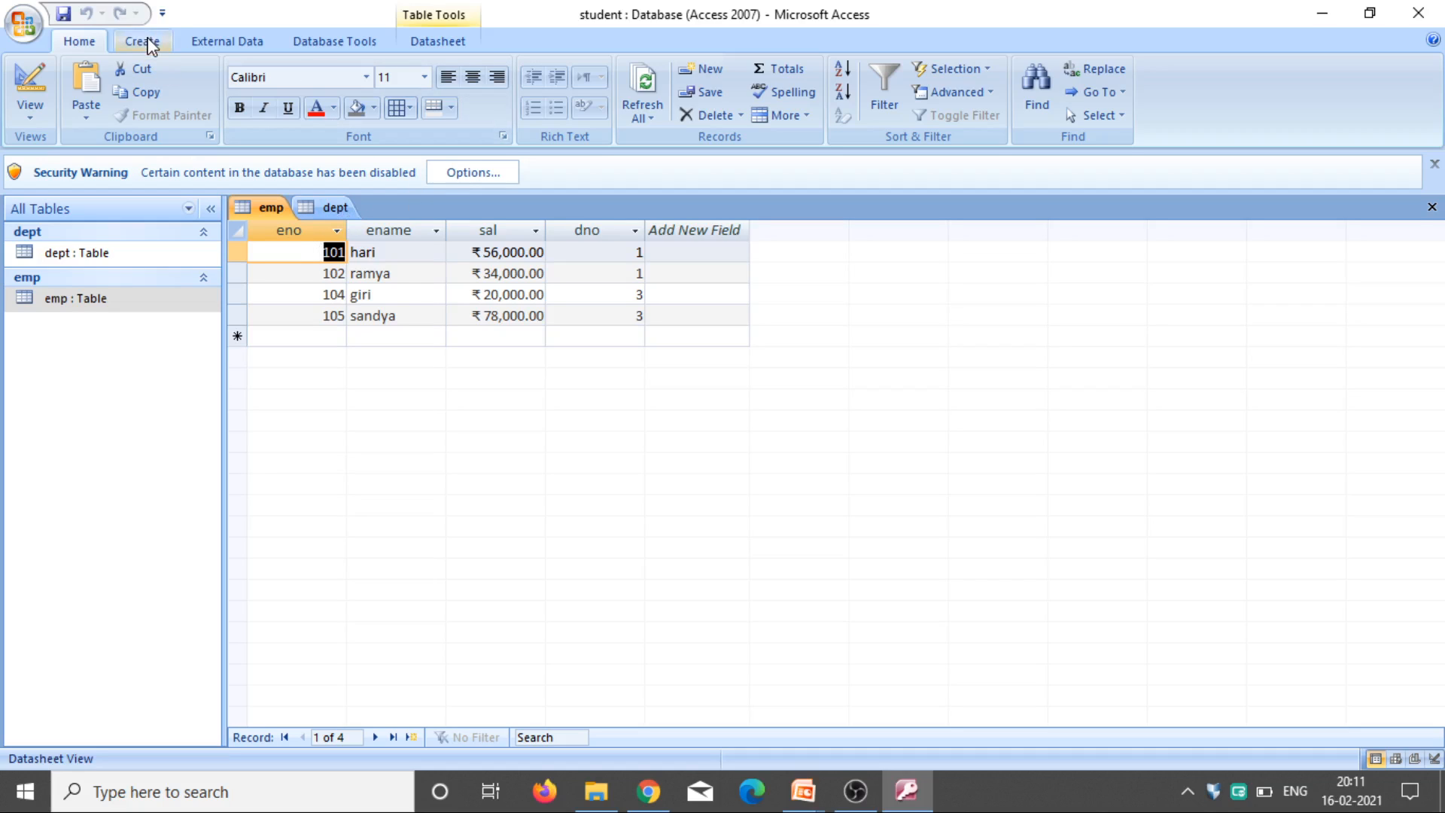
Try to delete the relationship between the dept and emp tables in the Relationships window.
{"action": "left_click", "coordinate": [335, 43]}
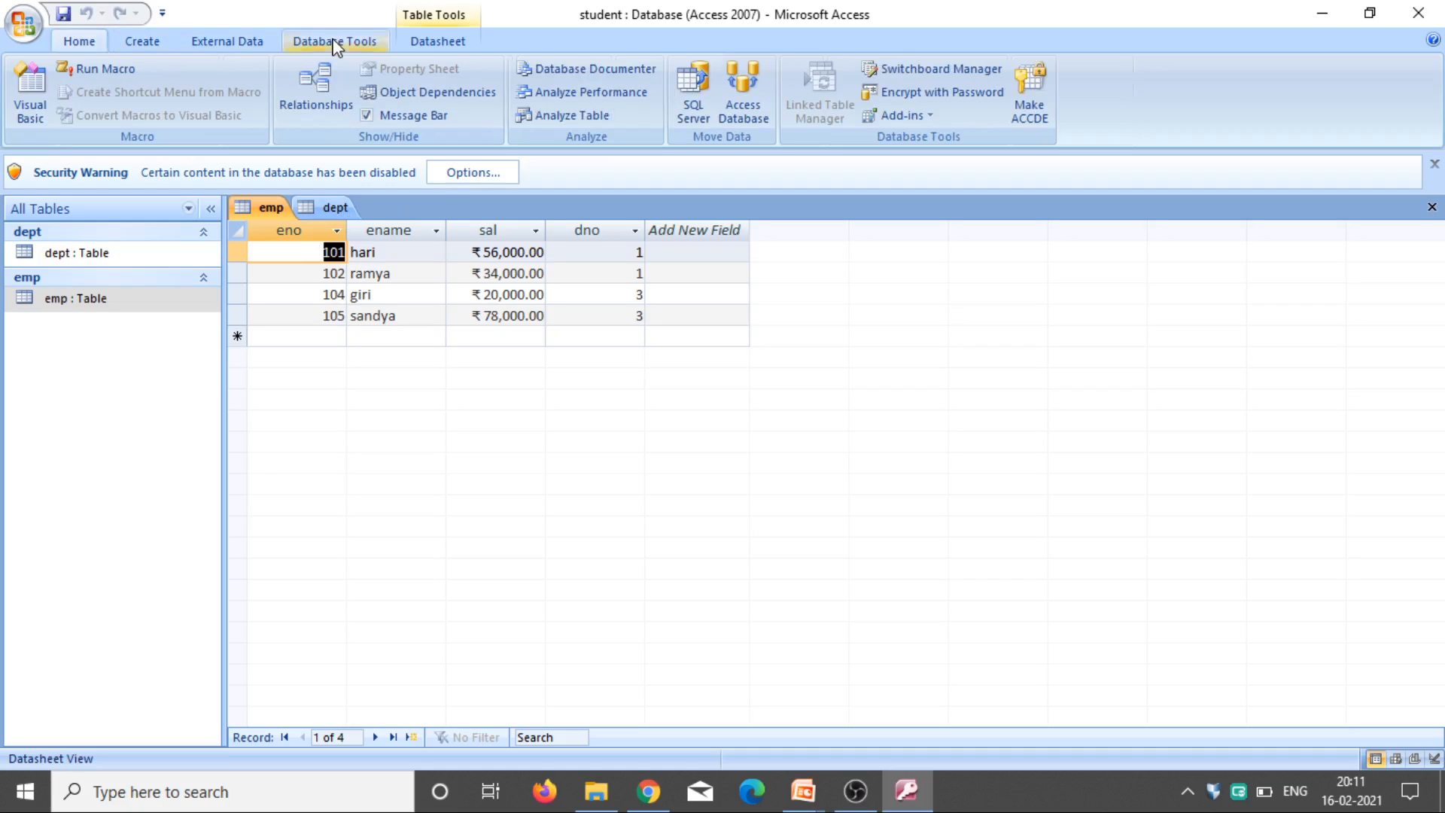
{"action": "left_click", "coordinate": [321, 87]}
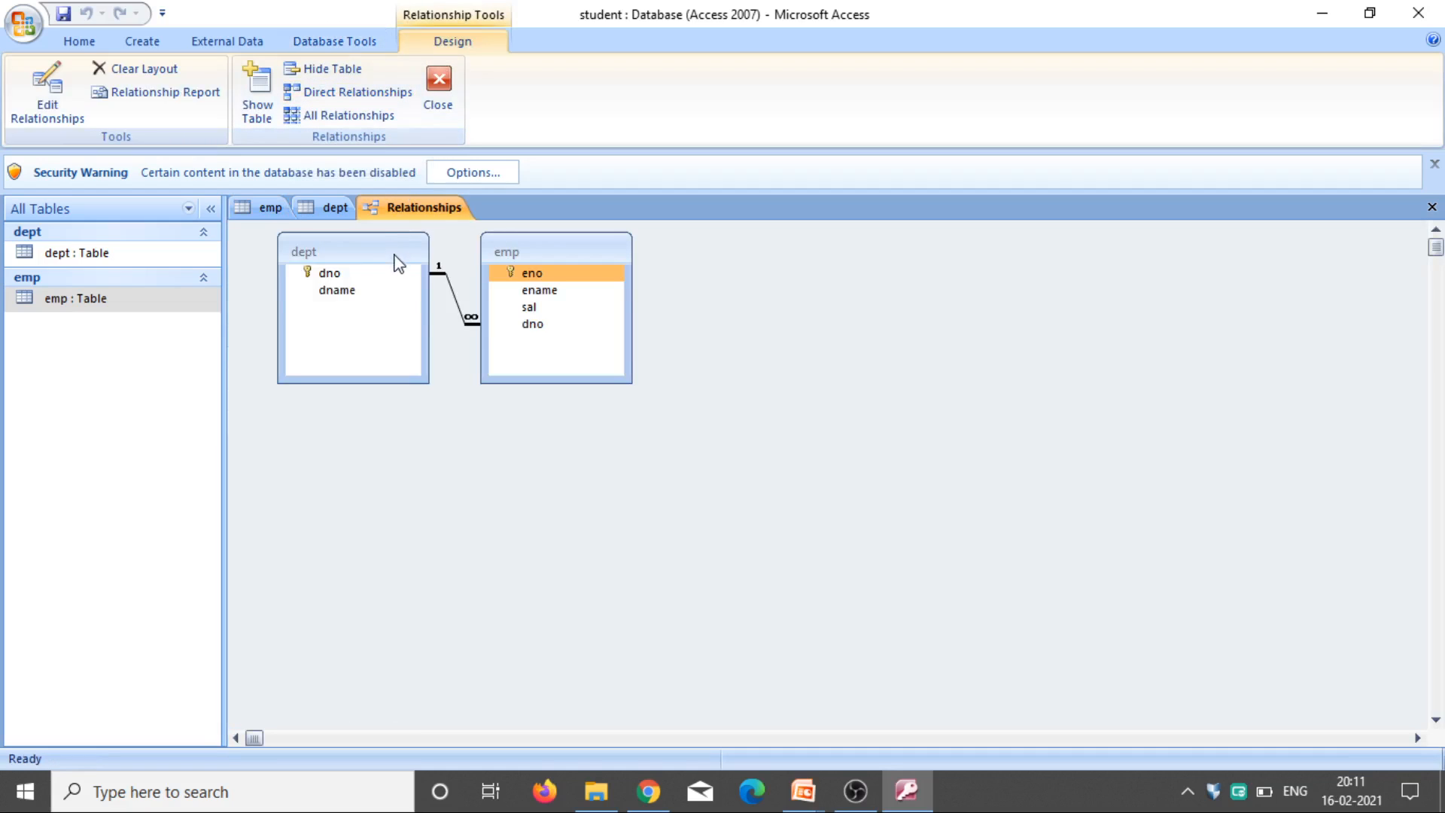
{"action": "left_click", "coordinate": [450, 286]}
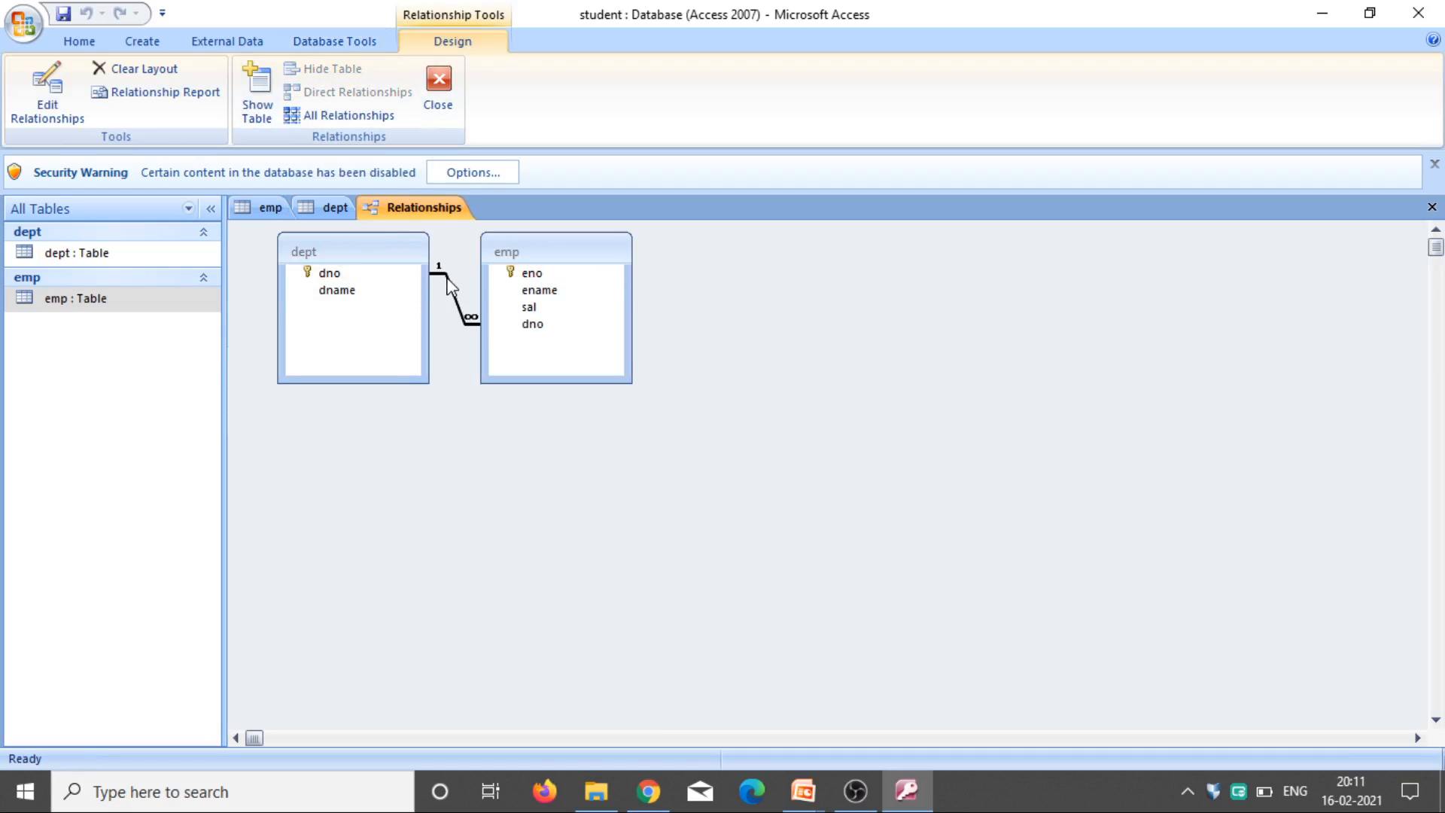
{"action": "key", "text": "Delete"}
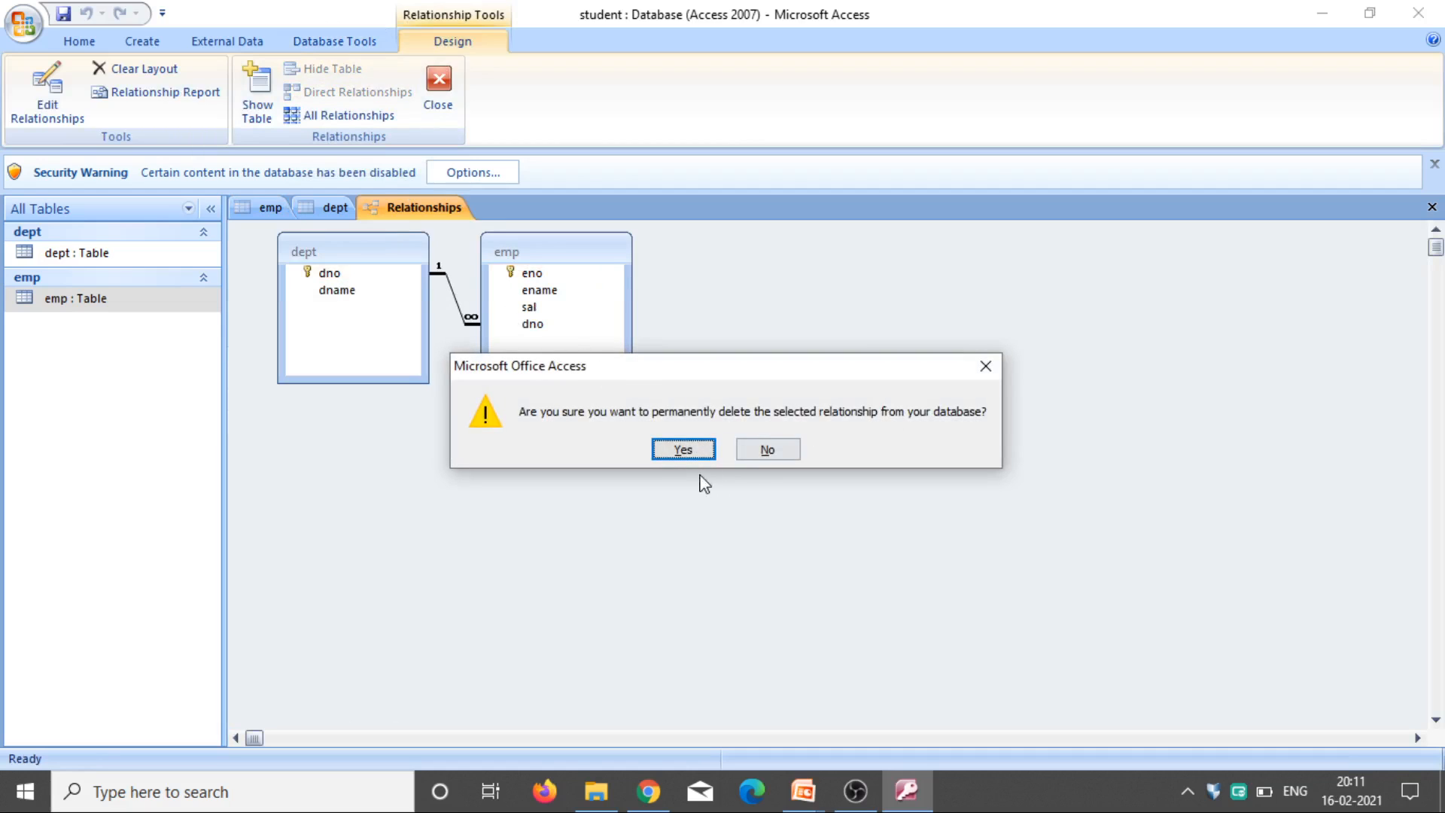
{"action": "left_click", "coordinate": [693, 450]}
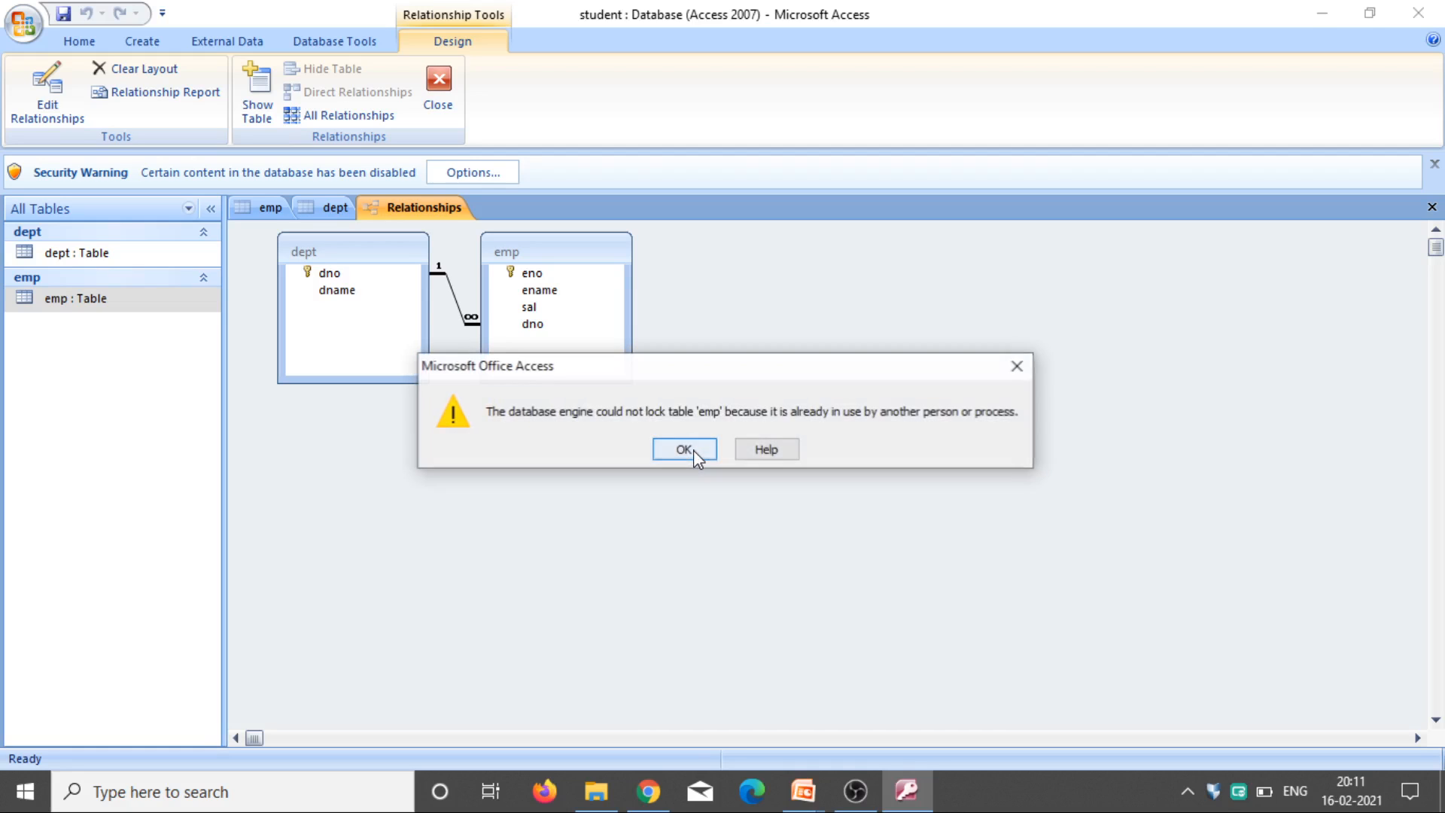
{"action": "left_click", "coordinate": [693, 450]}
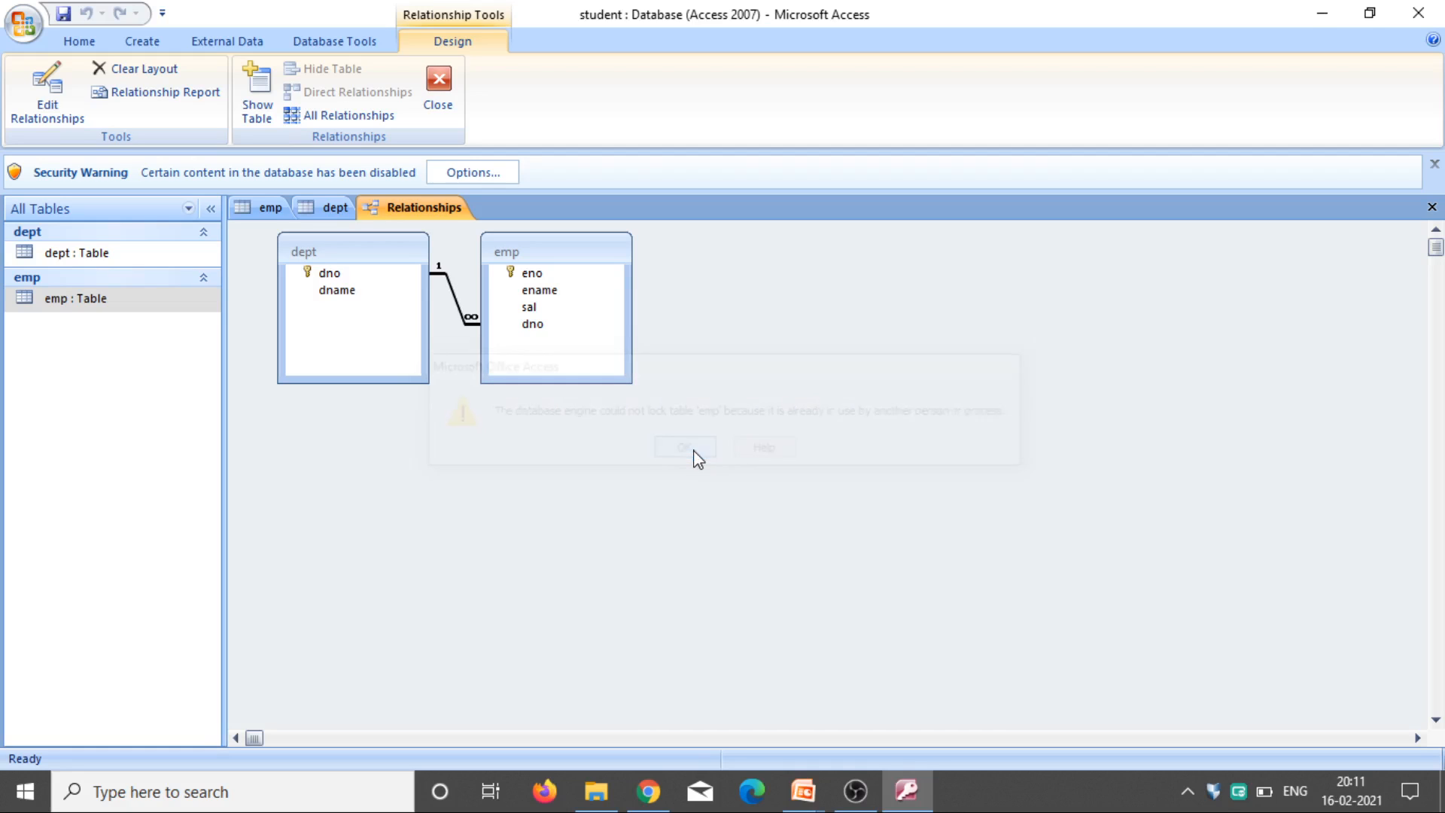
Close the emp and dept tables and the Relationships window all at once.
{"action": "left_click", "coordinate": [346, 209]}
{"action": "right_click", "coordinate": [346, 209]}
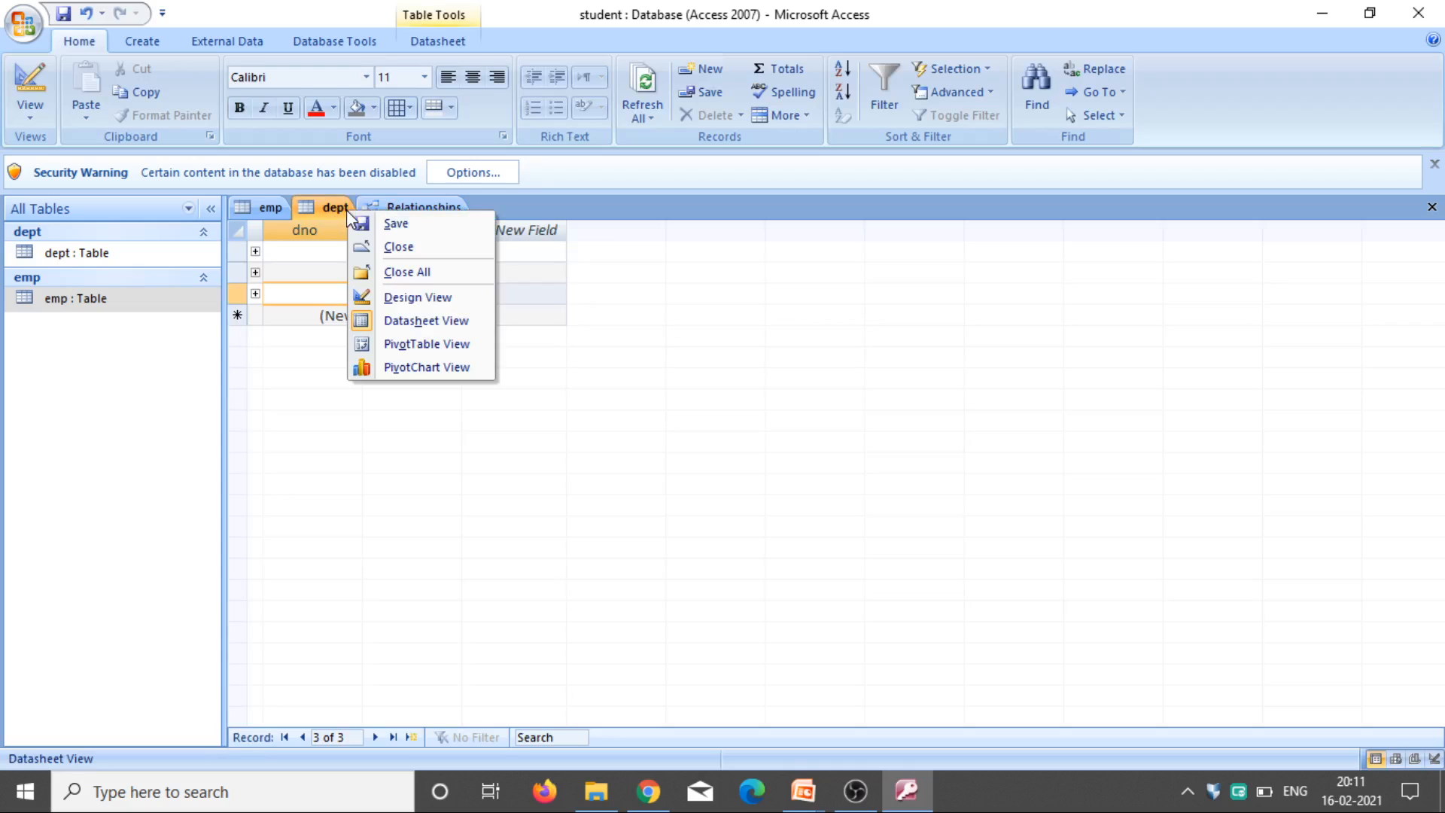
{"action": "left_click", "coordinate": [410, 274]}
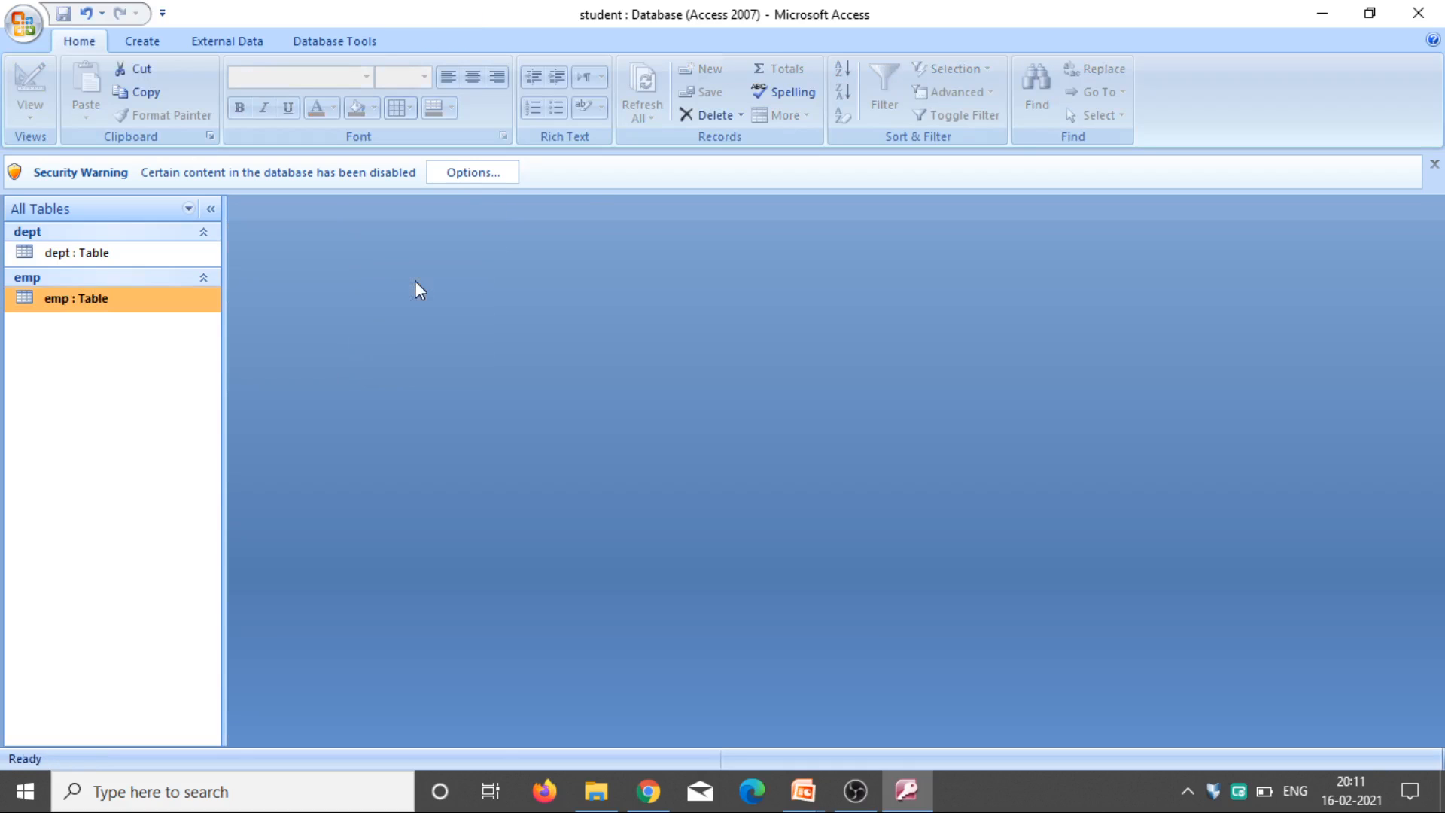
Reopen the Relationships window, delete the relationship between dept and emp, and open the dept table to check its records.
{"action": "left_click", "coordinate": [332, 51]}
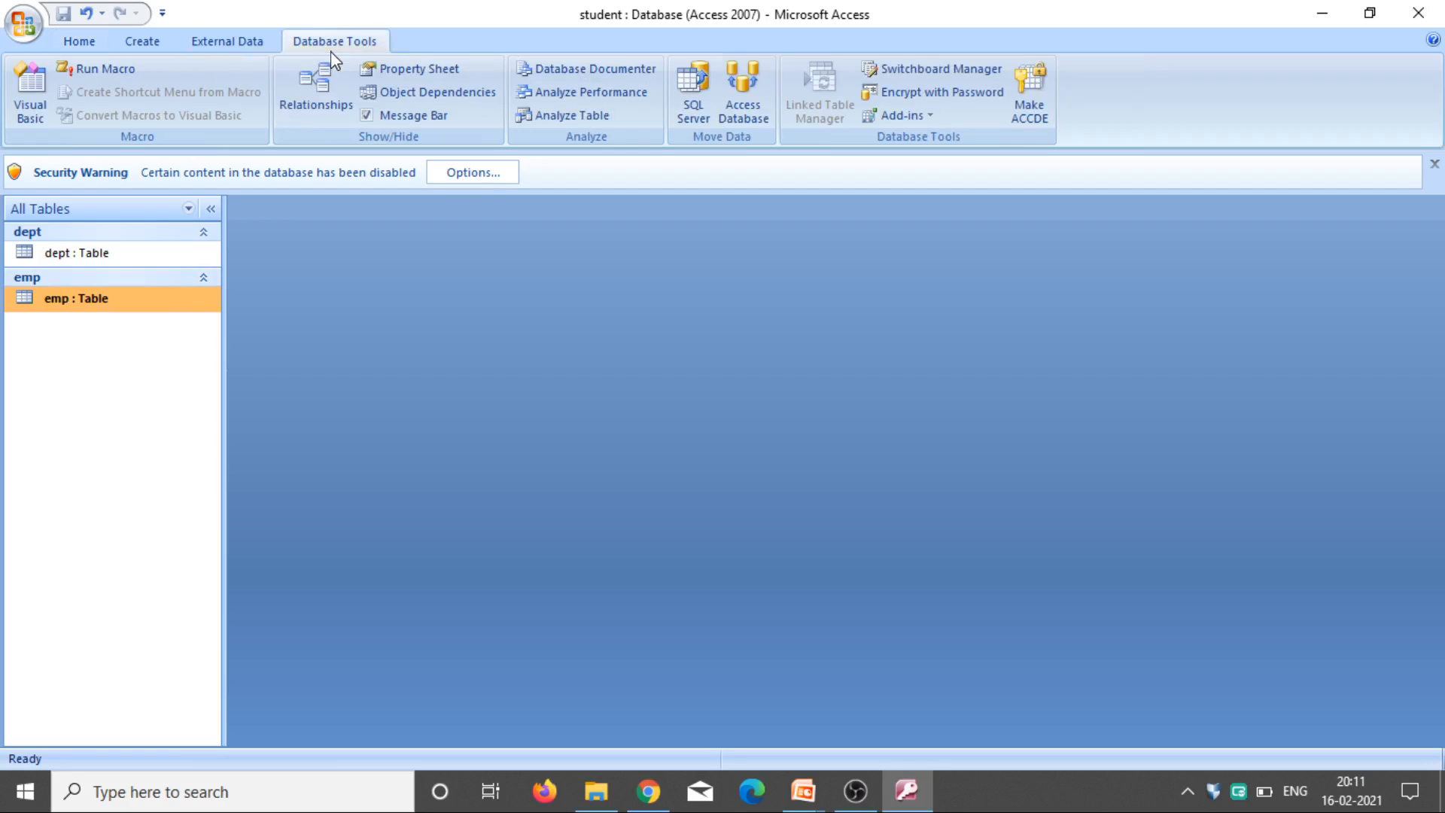
{"action": "left_click", "coordinate": [320, 106]}
{"action": "left_click", "coordinate": [451, 292]}
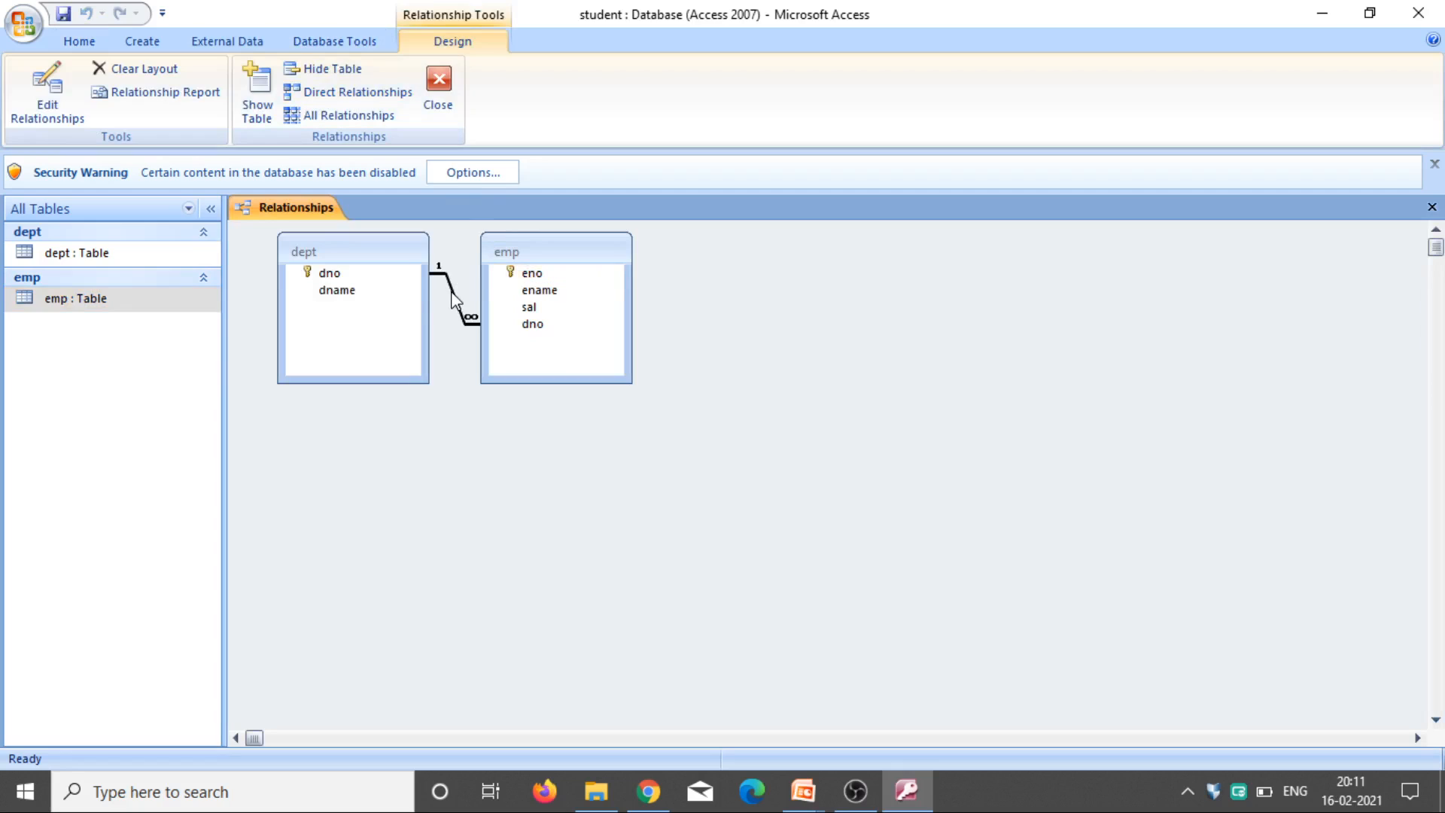
{"action": "right_click", "coordinate": [452, 292]}
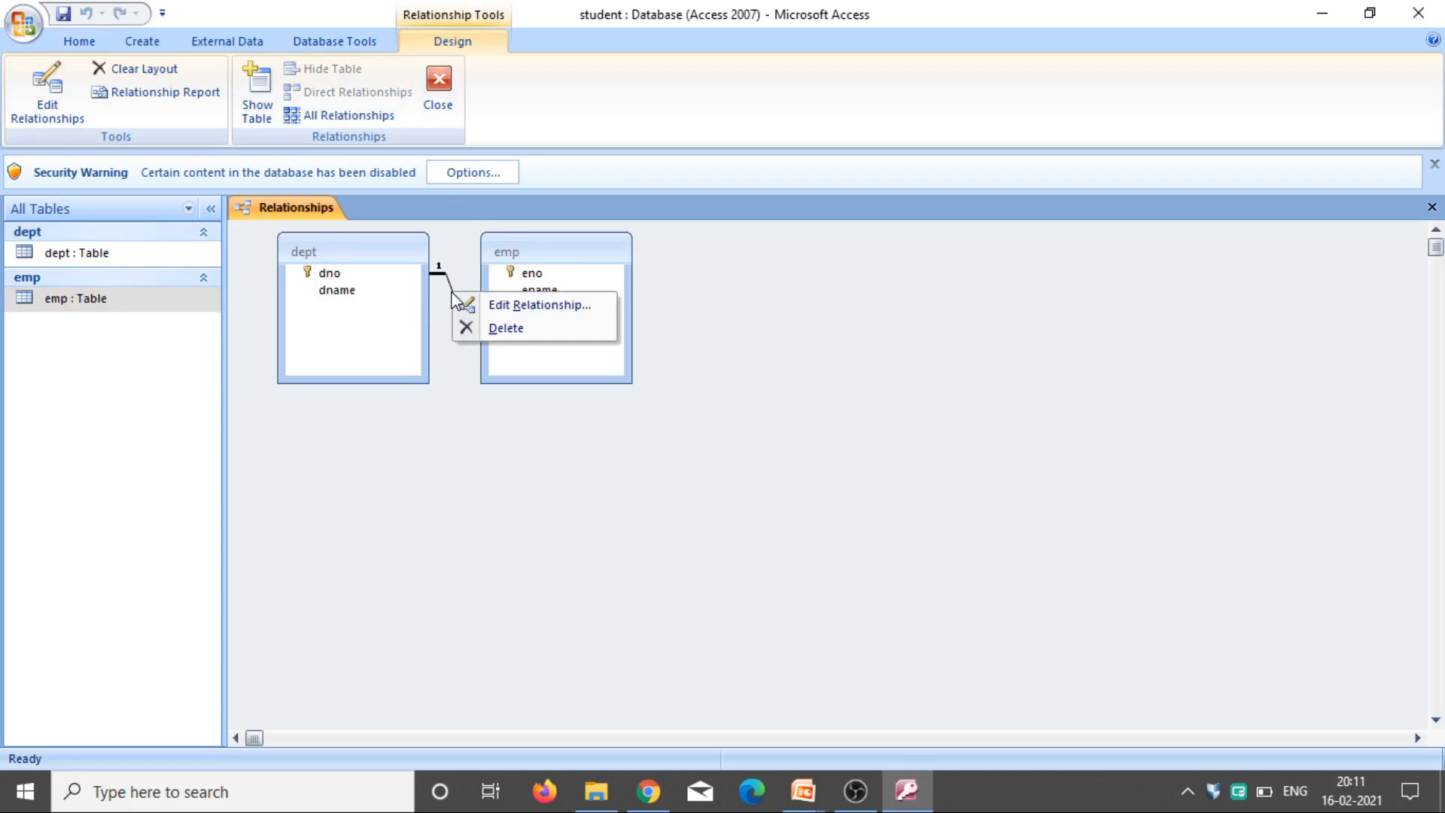
{"action": "left_click", "coordinate": [517, 328]}
{"action": "left_click", "coordinate": [688, 450]}
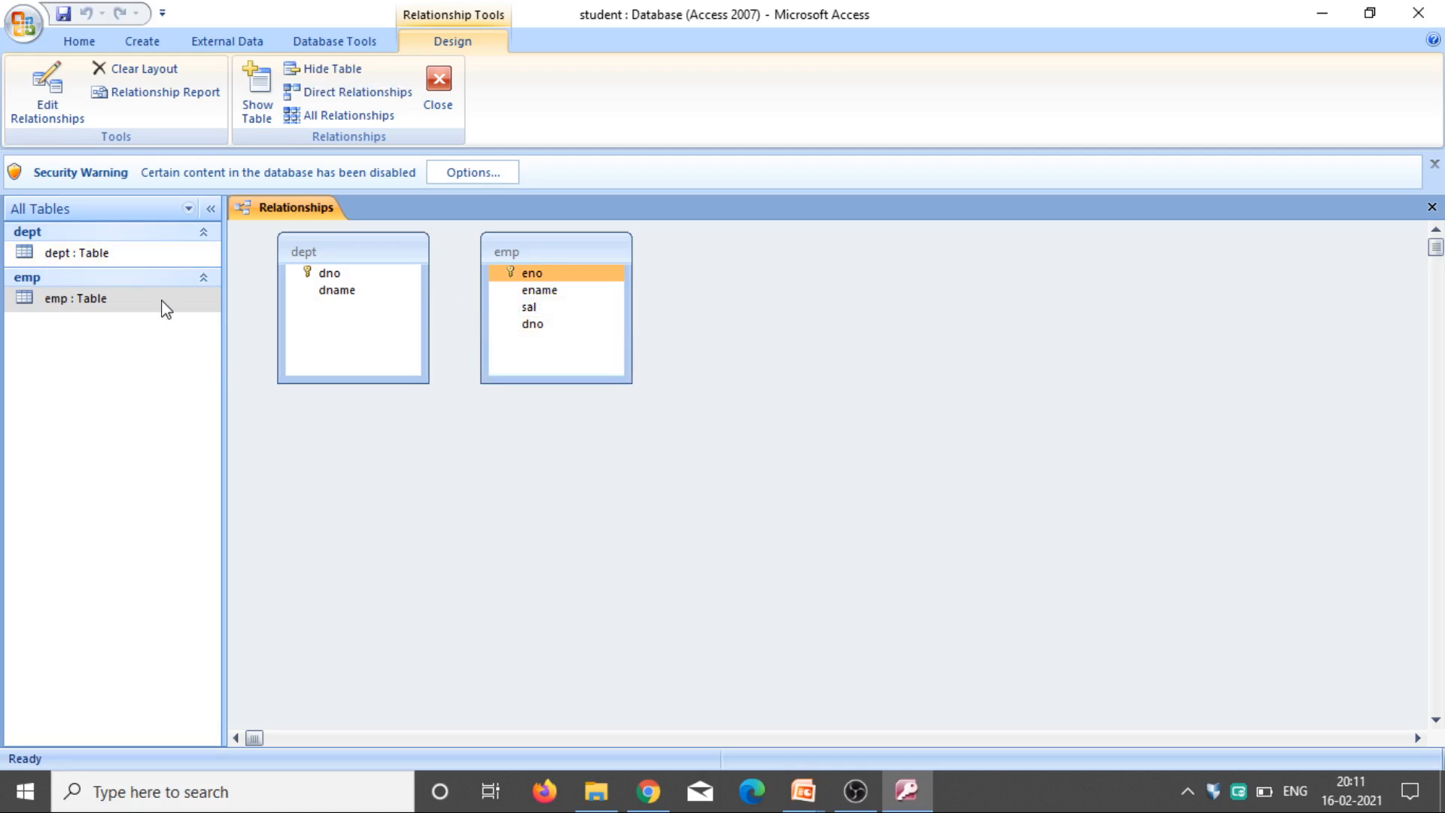
{"action": "double_click", "coordinate": [156, 259]}
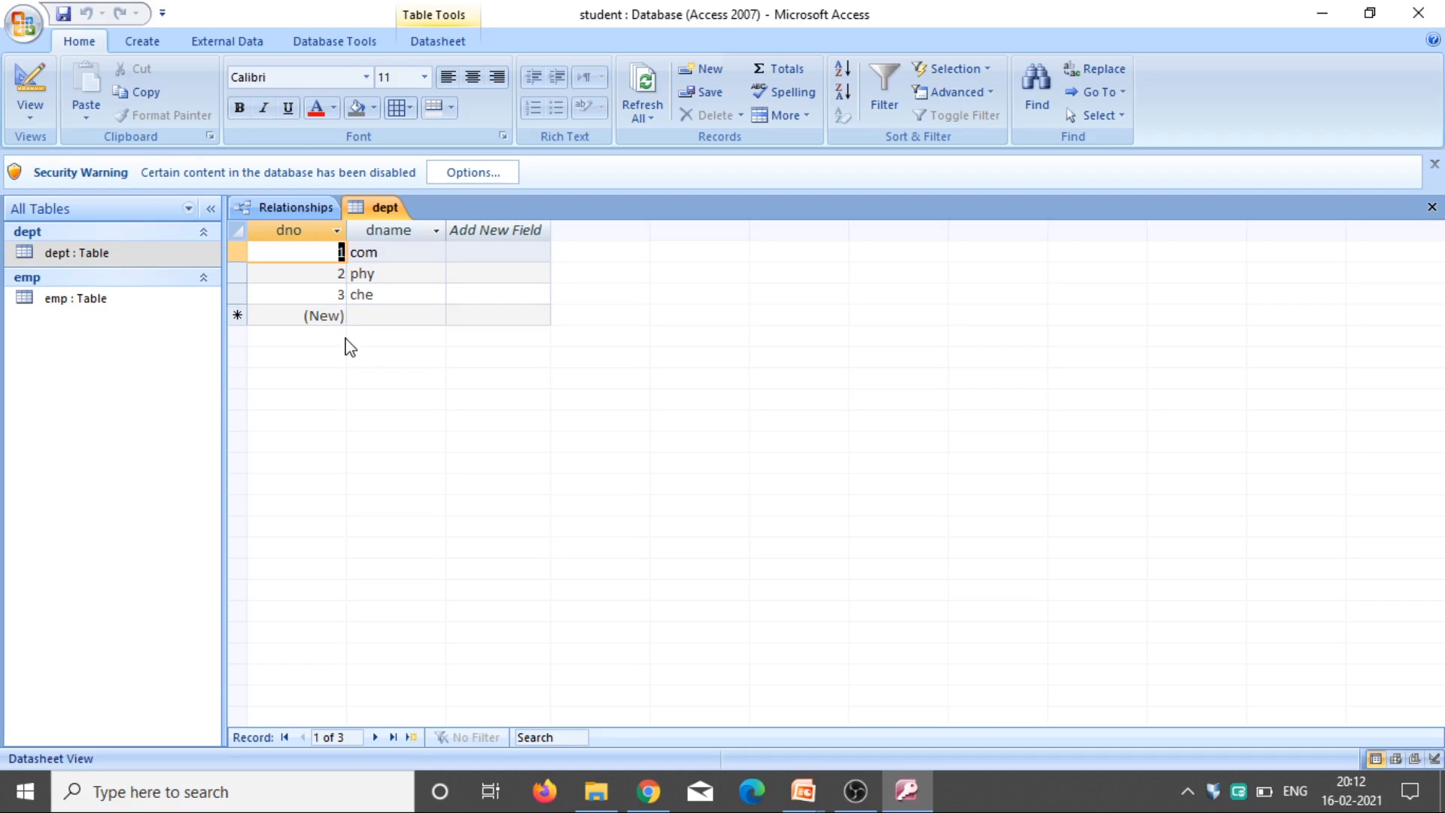
{"action": "key", "text": "alt+Tab"}
{"action": "left_click", "coordinate": [304, 202]}
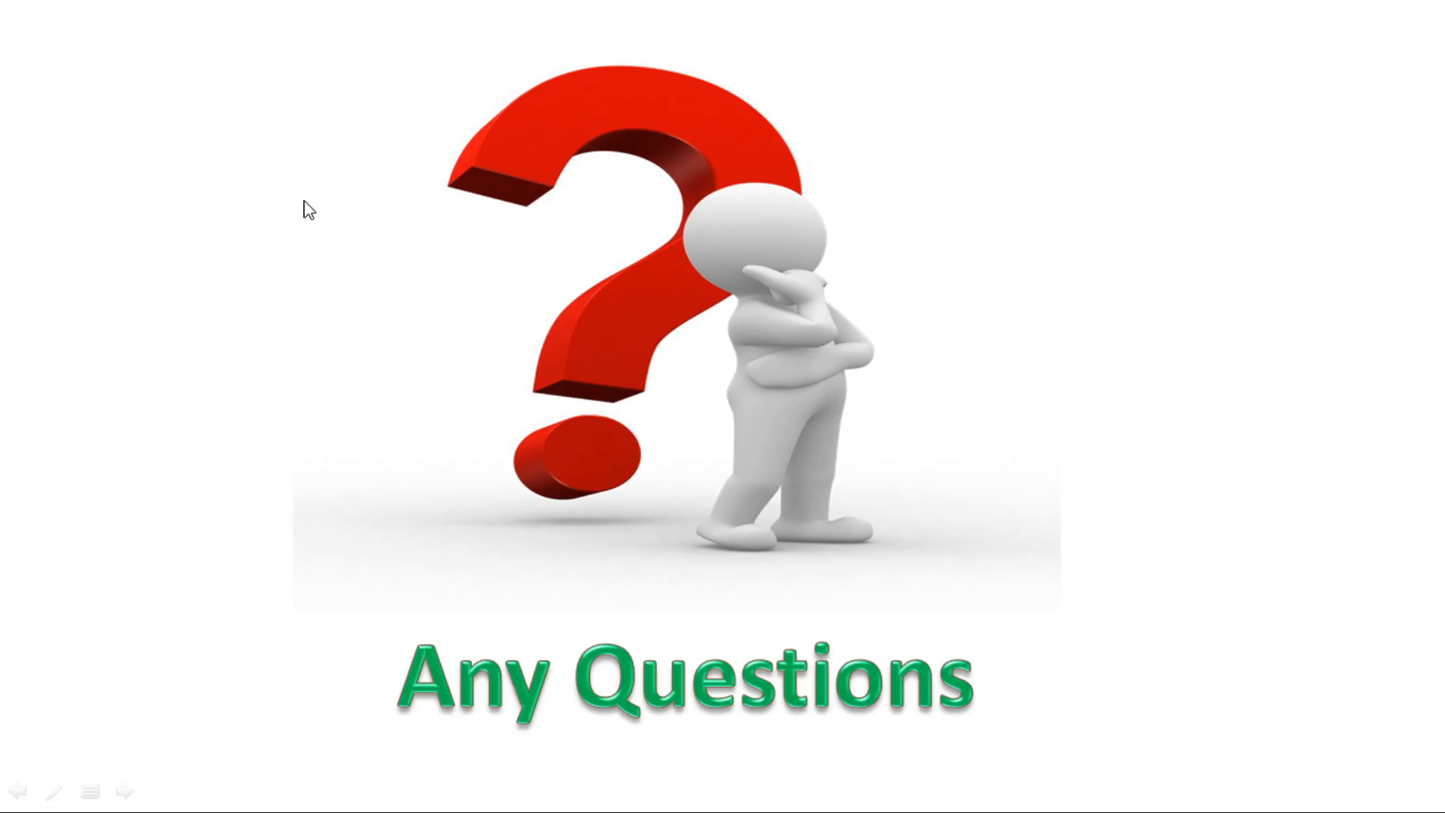
{"action": "left_click", "coordinate": [304, 202]}
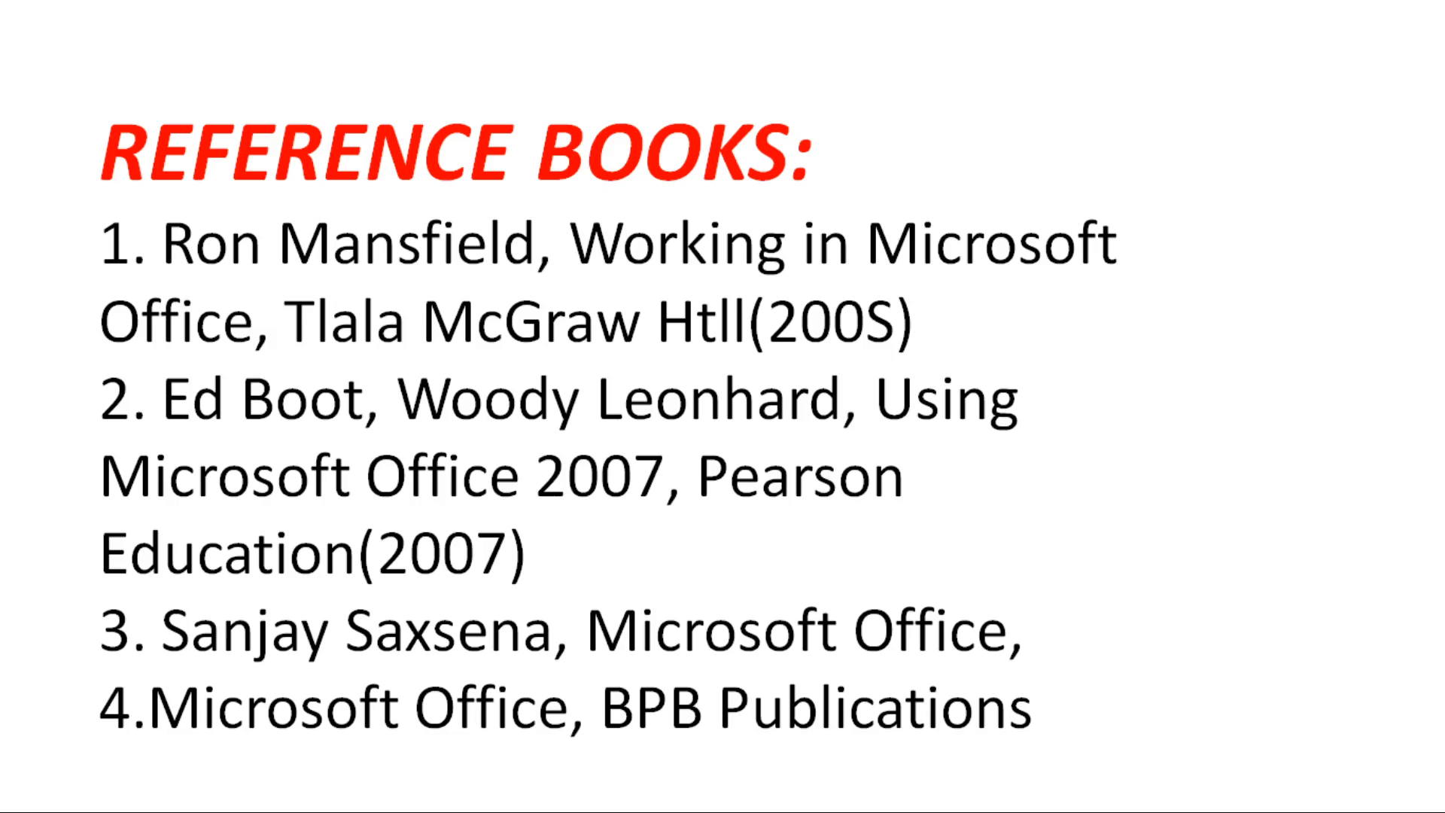